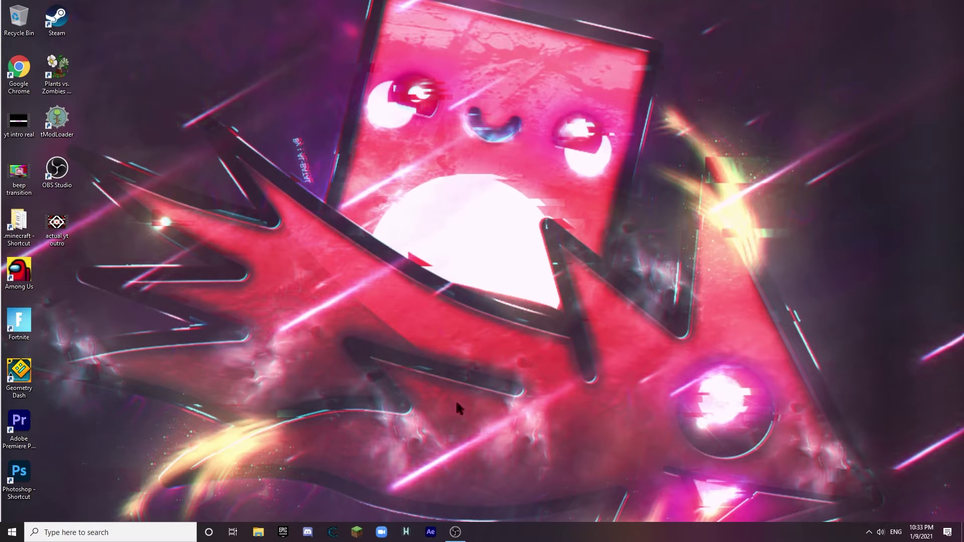
# - Preview the mario bullet and thanos face images and a recent video in Downloads
pyautogui.click(258, 531)
pyautogui.click(372, 256)
pyautogui.doubleClick(485, 266)
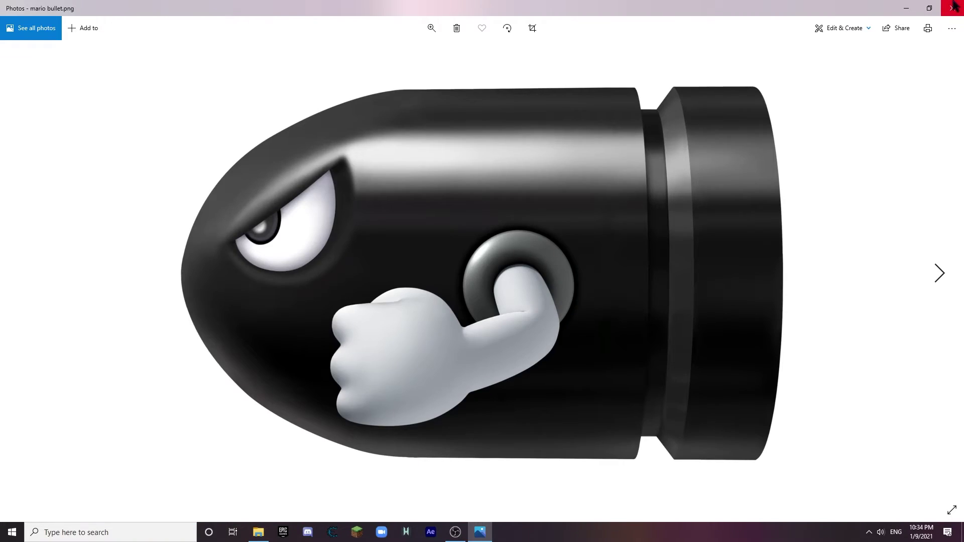
pyautogui.click(952, 8)
pyautogui.doubleClick(479, 253)
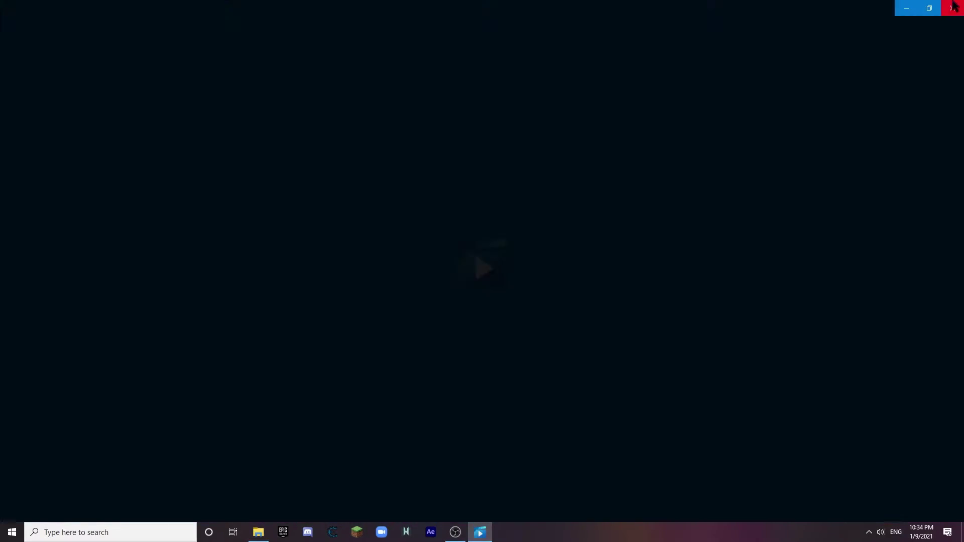
pyautogui.click(948, 7)
pyautogui.click(490, 276)
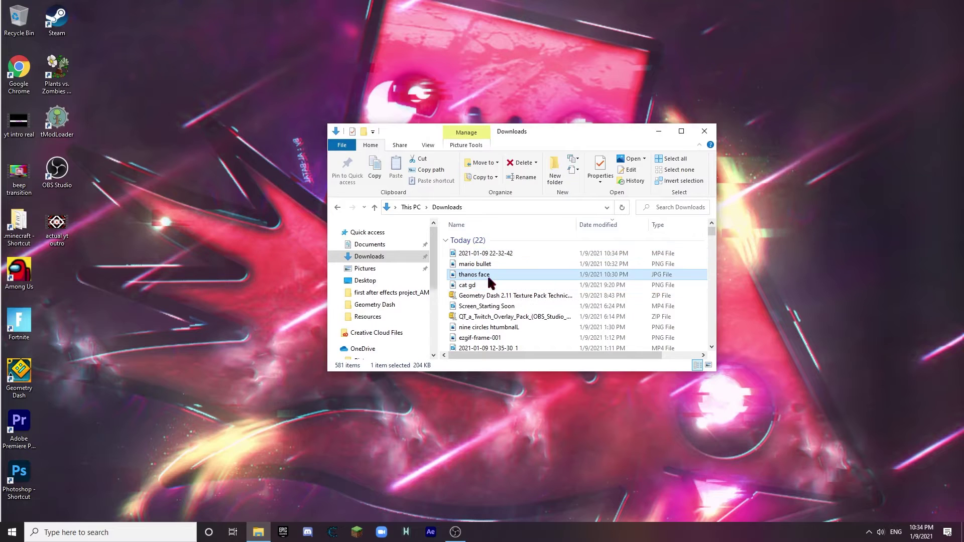
pyautogui.doubleClick(488, 277)
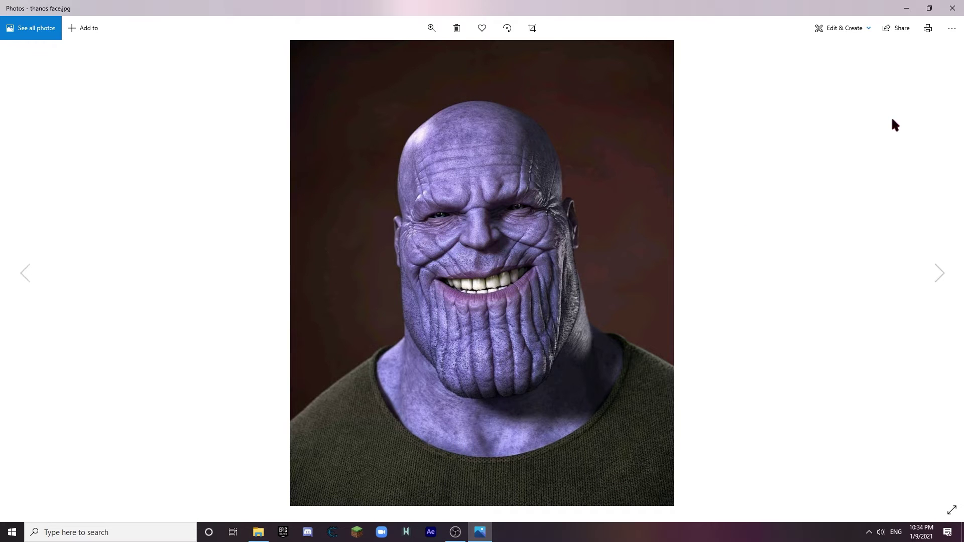
pyautogui.click(959, 8)
pyautogui.click(703, 131)
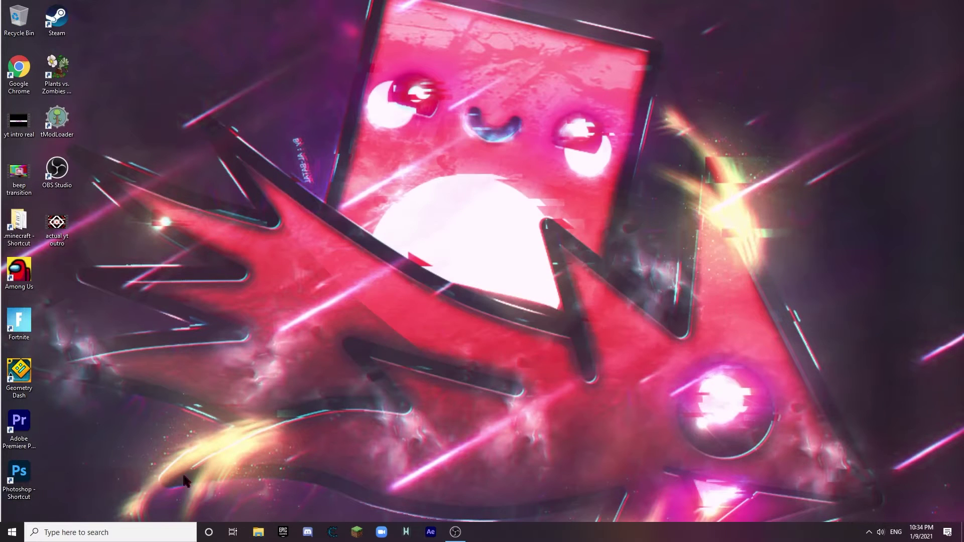
# - Launch Photoshop and create a new 512 × 512 px document from the Custom preset
pyautogui.doubleClick(27, 426)
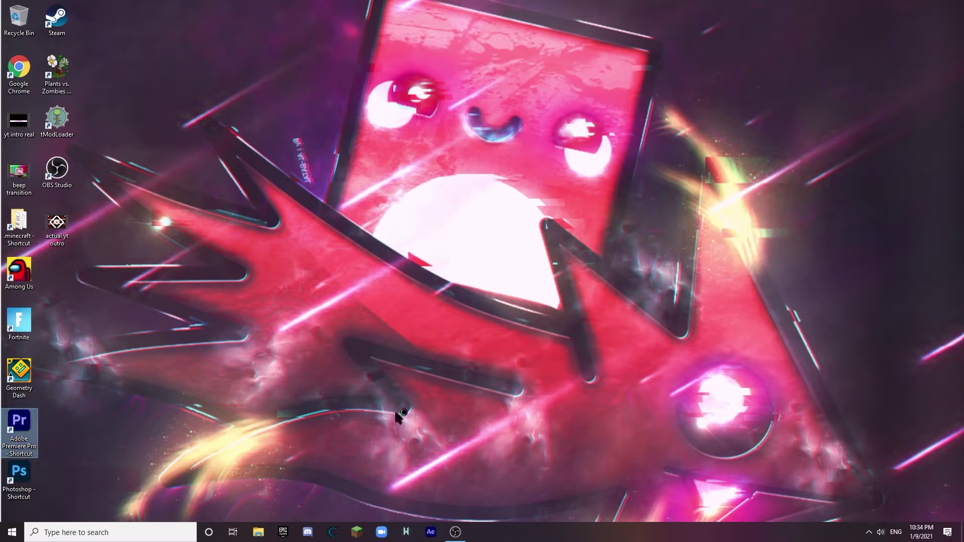
pyautogui.click(20, 477)
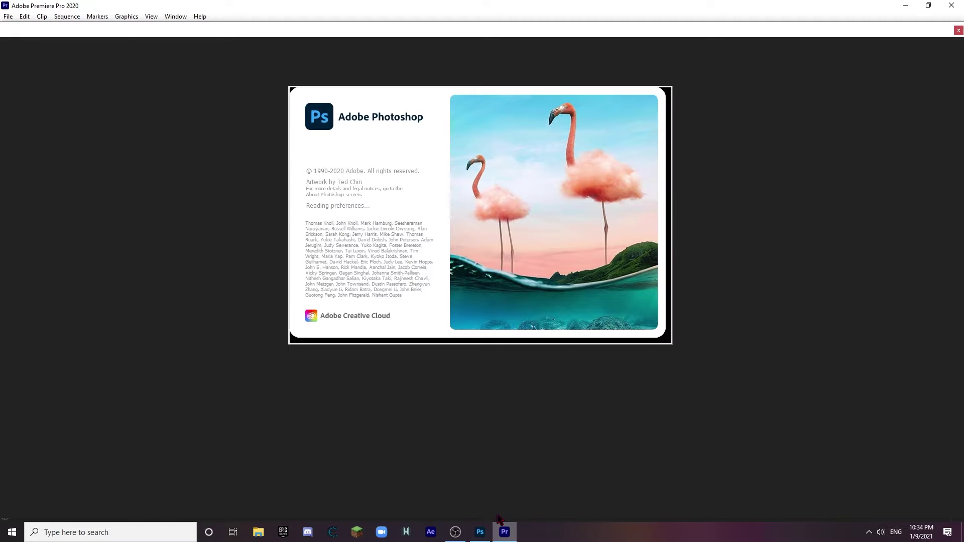
pyautogui.rightClick(503, 531)
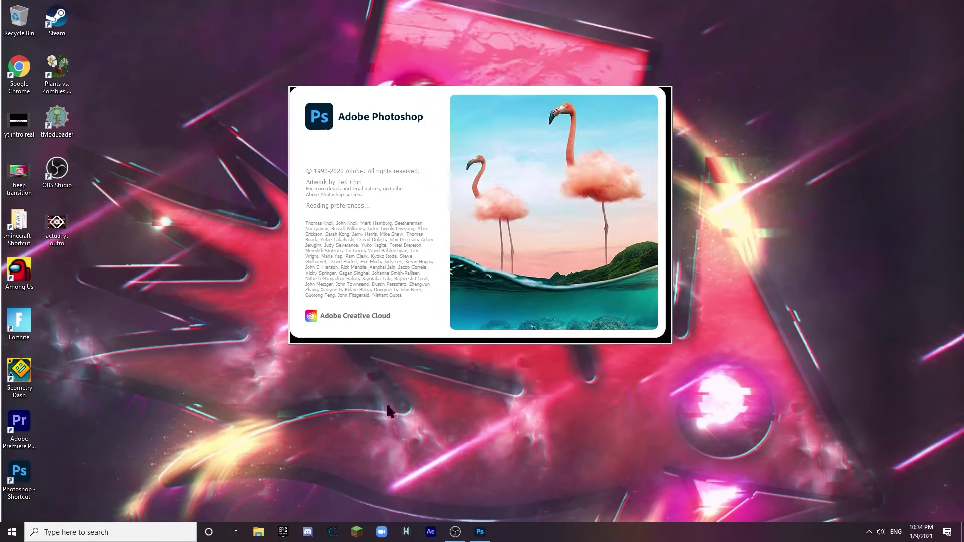
pyautogui.click(503, 138)
pyautogui.click(481, 130)
pyautogui.click(471, 250)
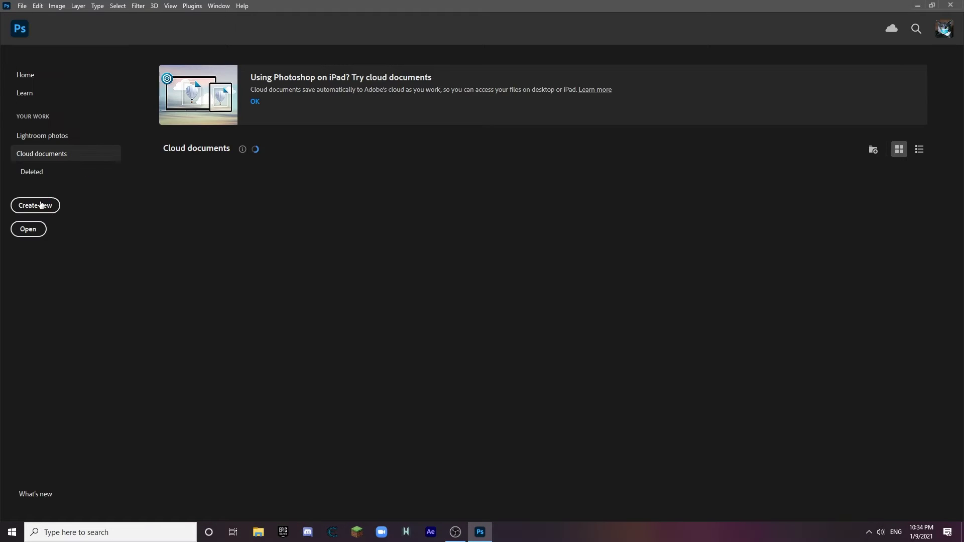
pyautogui.click(35, 205)
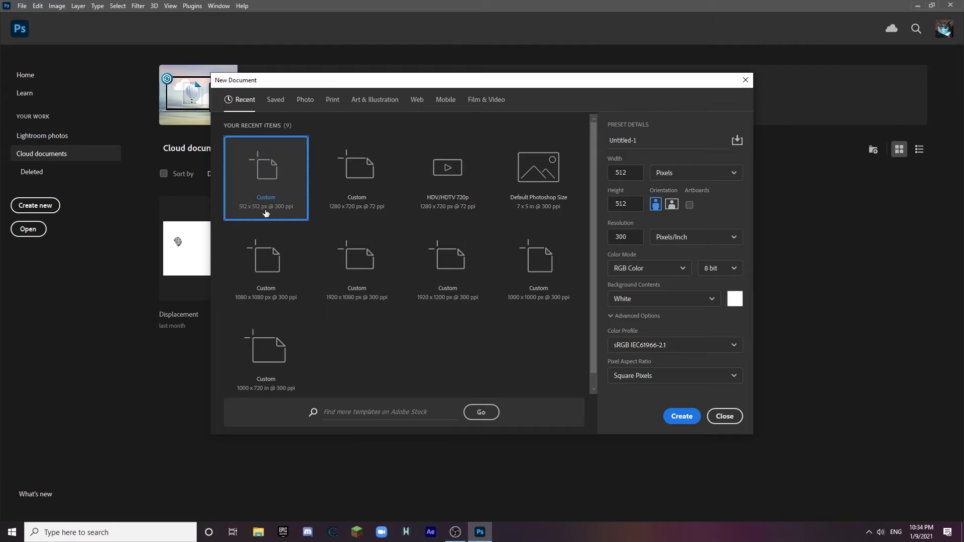
pyautogui.click(681, 416)
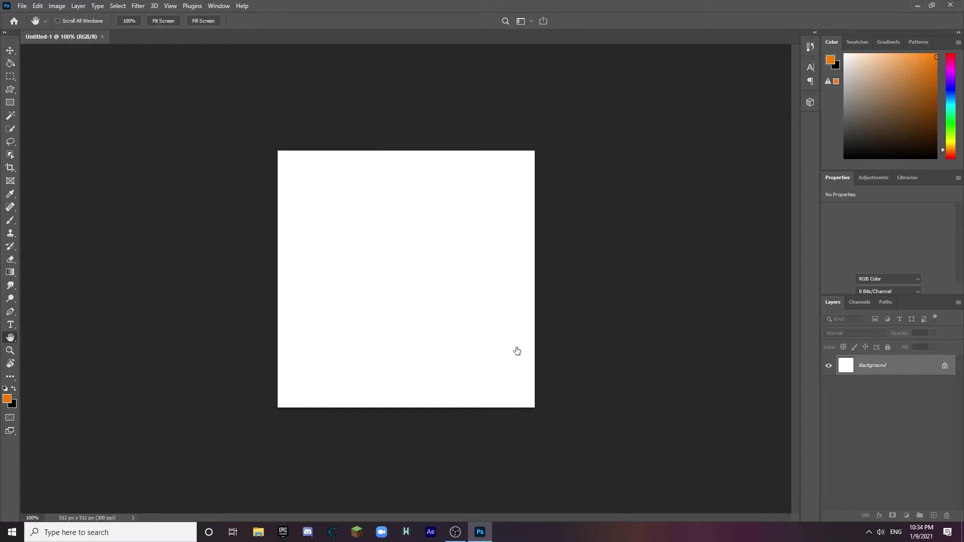
# - Drag the thanos face image from Downloads onto the canvas and commit the placement
pyautogui.scroll(4, 319, 350)
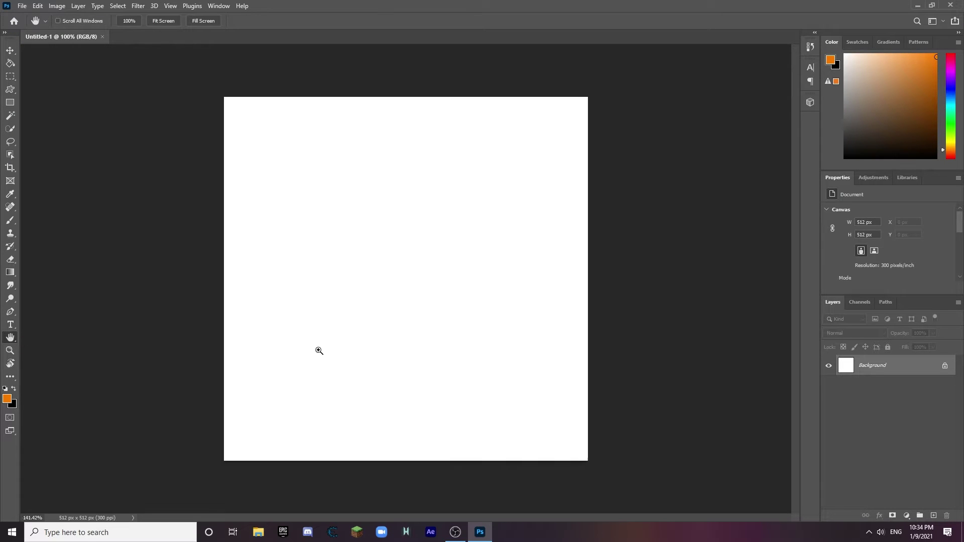
pyautogui.click(258, 532)
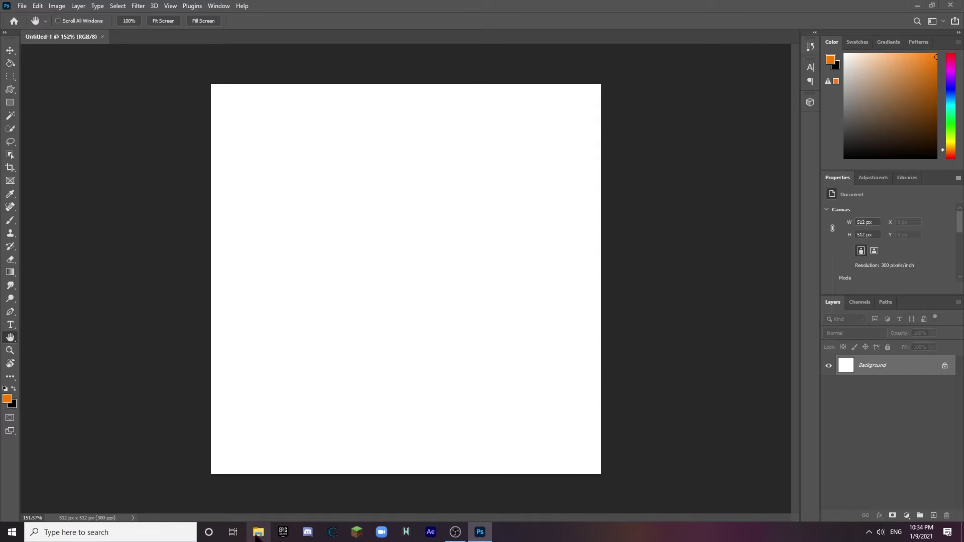
pyautogui.click(377, 256)
pyautogui.moveTo(481, 274); pyautogui.dragTo(360, 376)
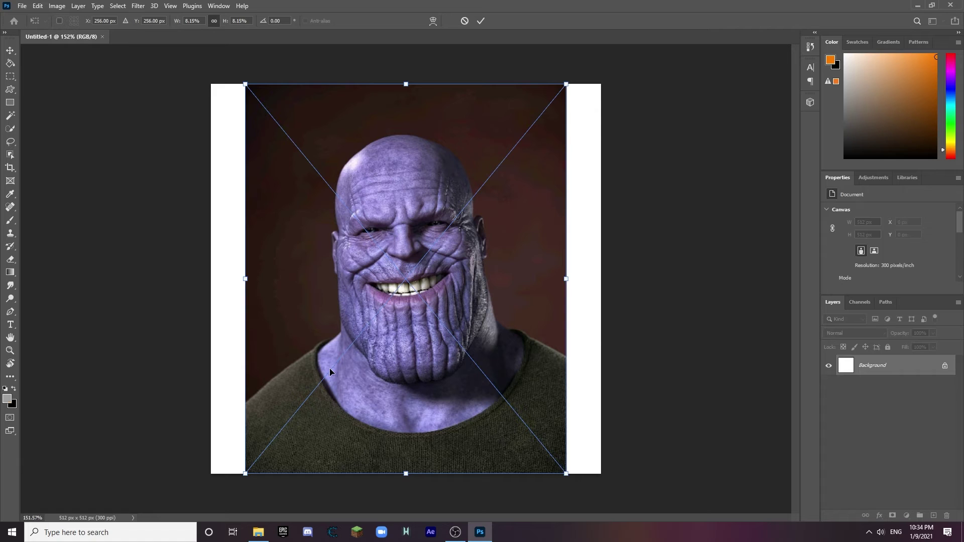
pyautogui.click(10, 337)
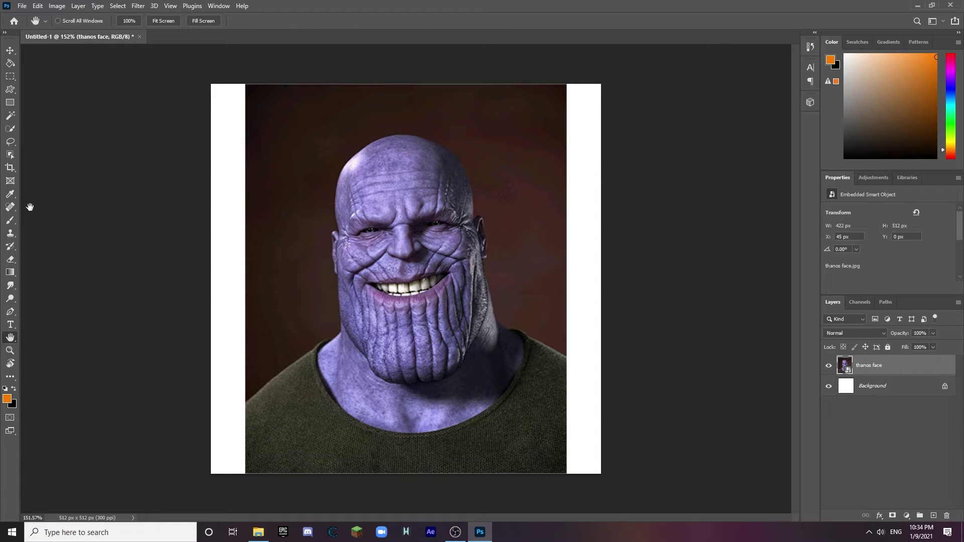
# - Quick Select the brown background around the Thanos head, excluding the head and chin
pyautogui.click(11, 129)
pyautogui.moveTo(280, 258)
pyautogui.mouseDown()
pyautogui.moveTo(333, 430)
pyautogui.moveTo(497, 422)
pyautogui.moveTo(537, 146)
pyautogui.moveTo(328, 91)
pyautogui.moveTo(415, 137)
pyautogui.moveTo(471, 252)
pyautogui.mouseUp()
pyautogui.moveTo(479, 297)
pyautogui.mouseDown()
pyautogui.moveTo(479, 226)
pyautogui.moveTo(435, 146)
pyautogui.mouseUp()
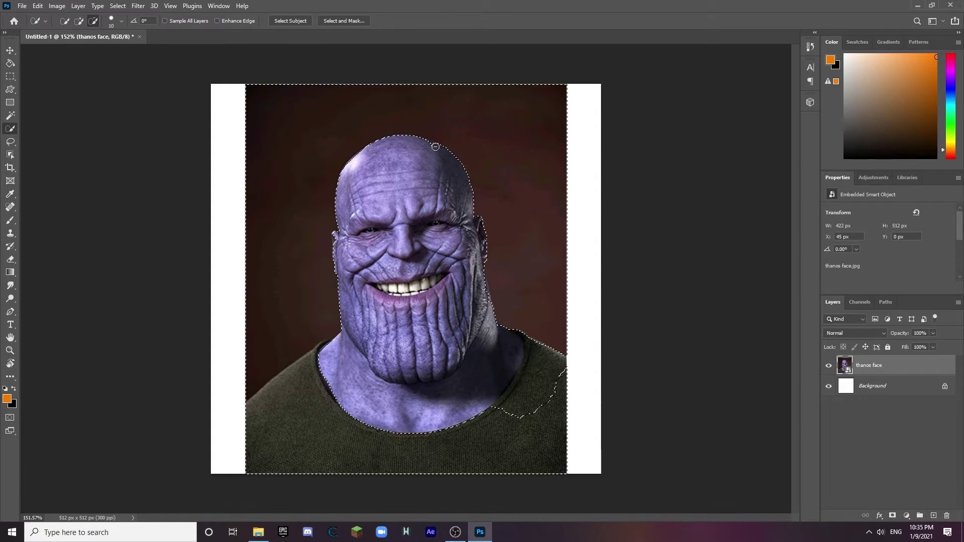
pyautogui.moveTo(370, 393)
pyautogui.mouseDown()
pyautogui.moveTo(518, 365)
pyautogui.moveTo(374, 375)
pyautogui.mouseUp()
pyautogui.moveTo(431, 364)
pyautogui.mouseDown()
pyautogui.moveTo(444, 375)
pyautogui.moveTo(467, 348)
pyautogui.moveTo(476, 307)
pyautogui.moveTo(494, 360)
pyautogui.moveTo(447, 378)
pyautogui.moveTo(480, 339)
pyautogui.moveTo(475, 350)
pyautogui.mouseUp()
# - Rasterize the face layer, delete the selected background, and deselect
pyautogui.press('Delete')
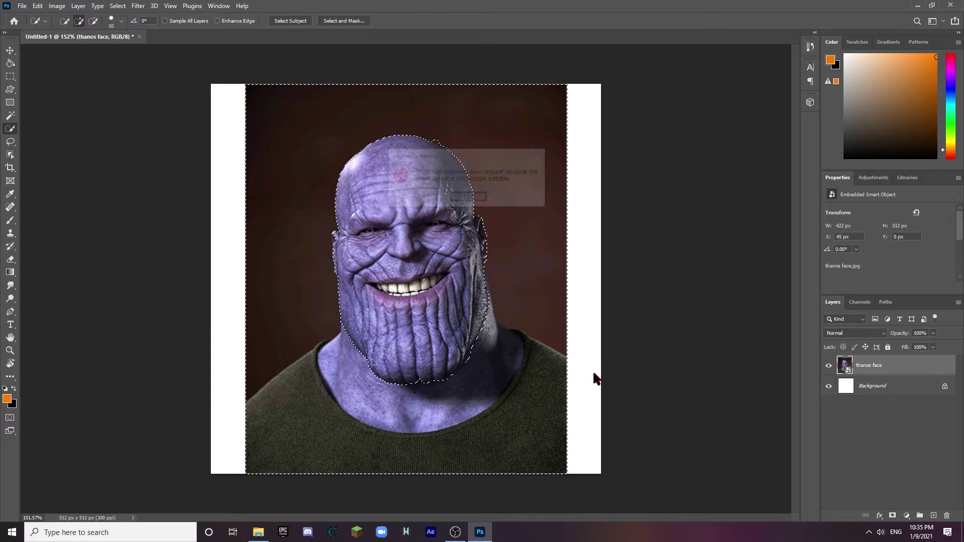
pyautogui.press('Return')
pyautogui.rightClick(884, 370)
pyautogui.click(791, 274)
pyautogui.press('Delete')
pyautogui.hotkey('ctrl', 'd')
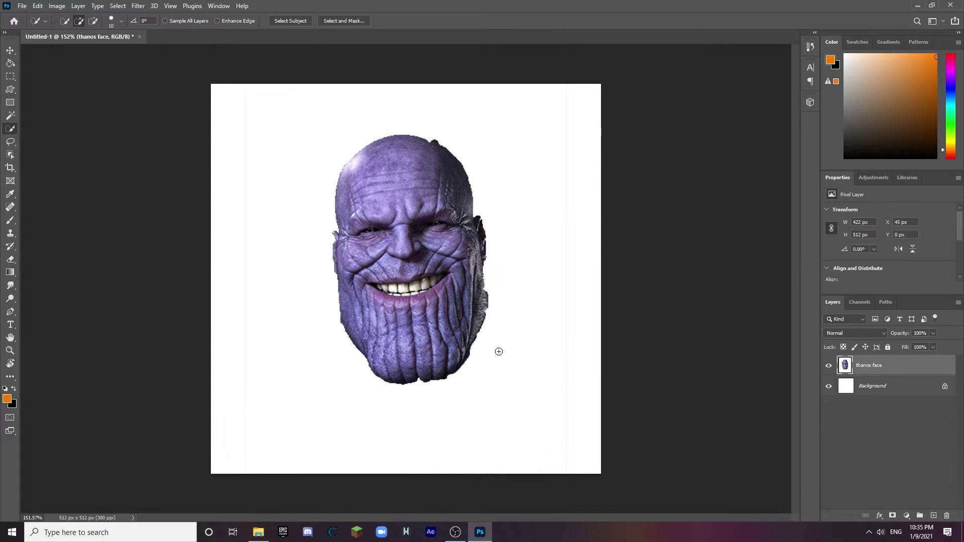
# - Erase the faint vertical lines on the left and right of the head
pyautogui.click(10, 259)
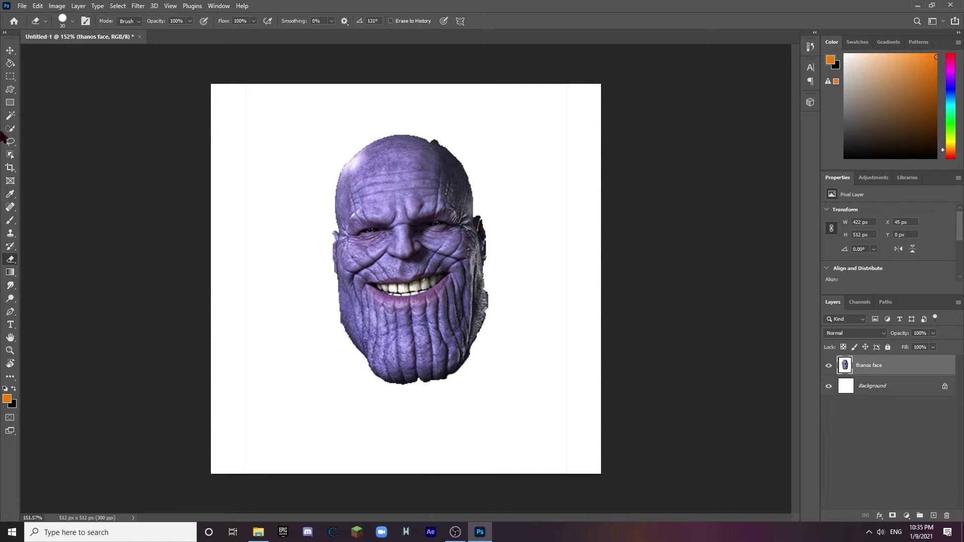
pyautogui.click(10, 116)
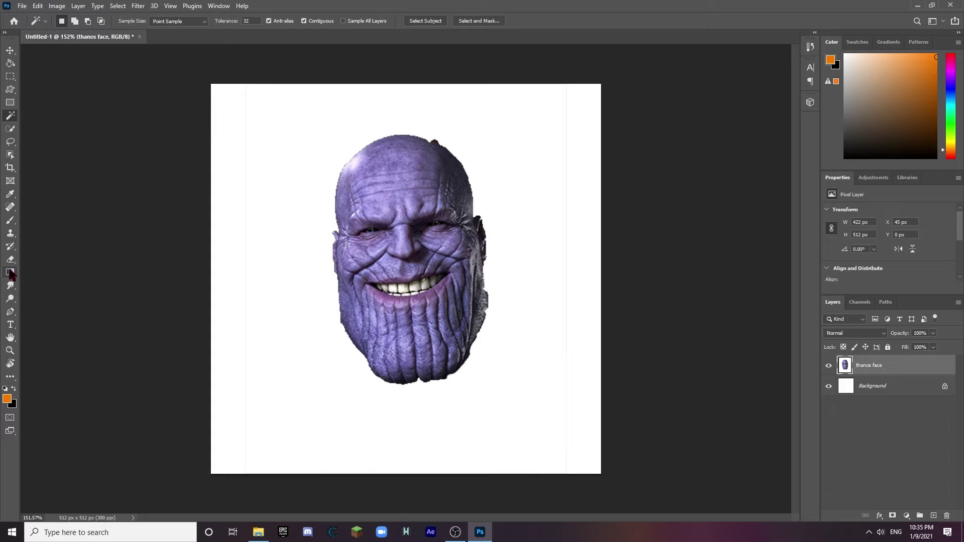
pyautogui.click(10, 259)
pyautogui.moveTo(236, 54)
pyautogui.mouseDown()
pyautogui.moveTo(253, 360)
pyautogui.moveTo(258, 468)
pyautogui.mouseUp()
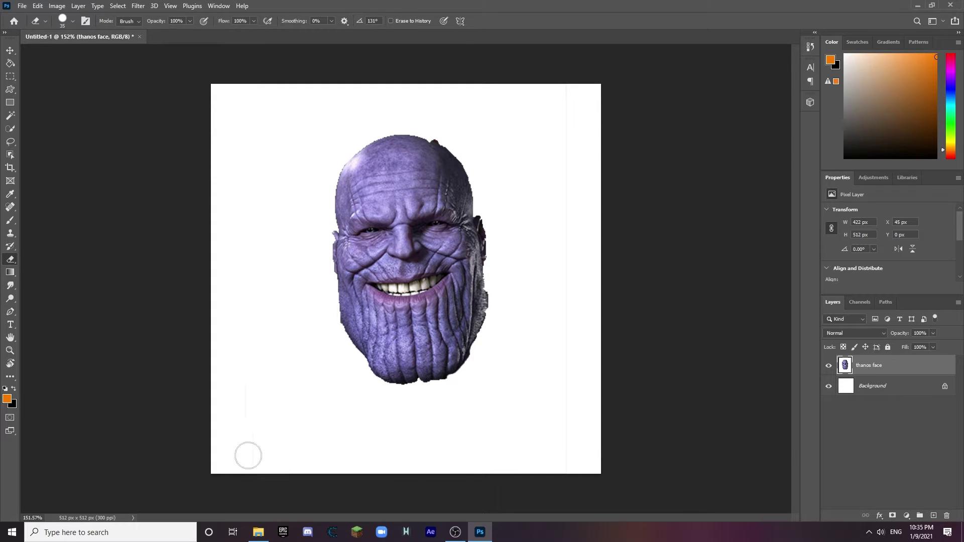
pyautogui.moveTo(566, 469); pyautogui.dragTo(570, 77)
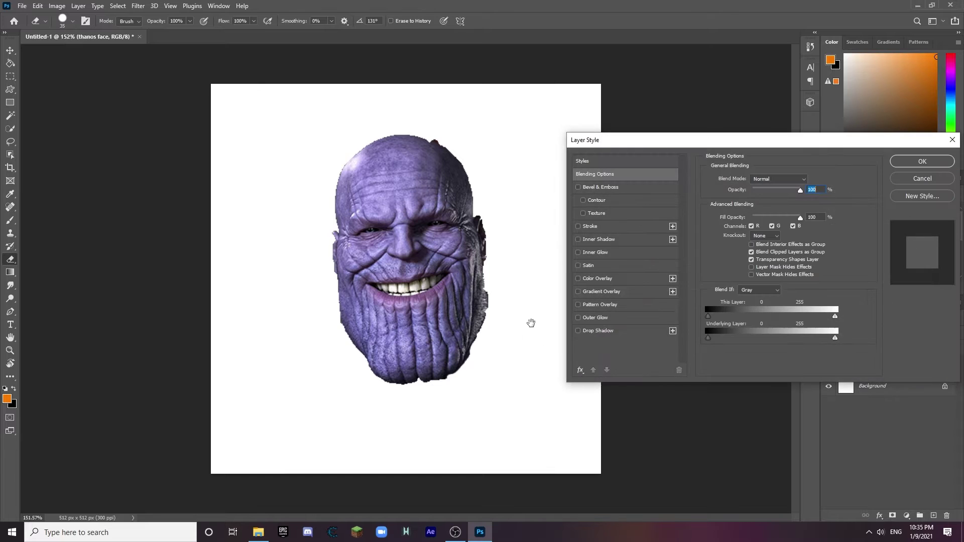
# - Add a Drop Shadow to the face layer with 60% spread, full opacity and 16 px size
pyautogui.click(577, 318)
pyautogui.click(578, 318)
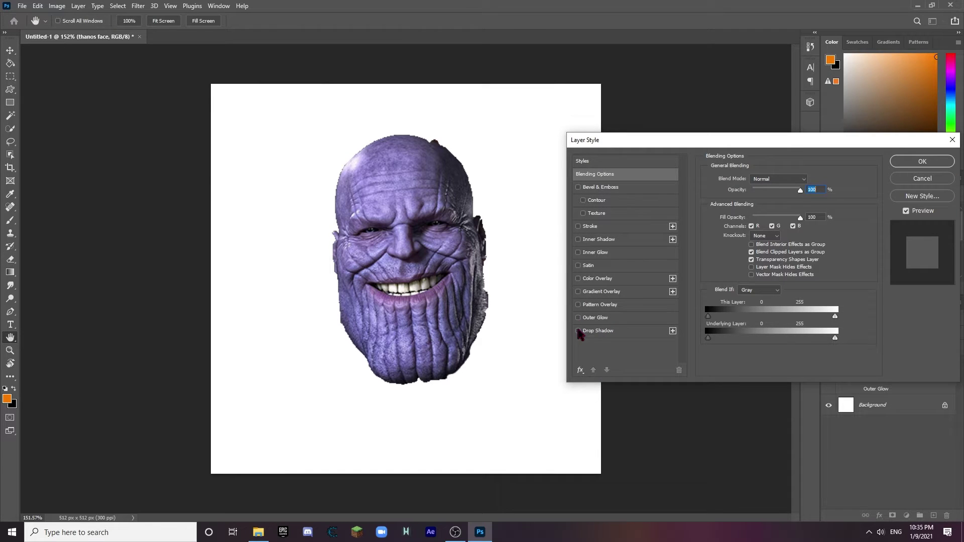
pyautogui.click(578, 331)
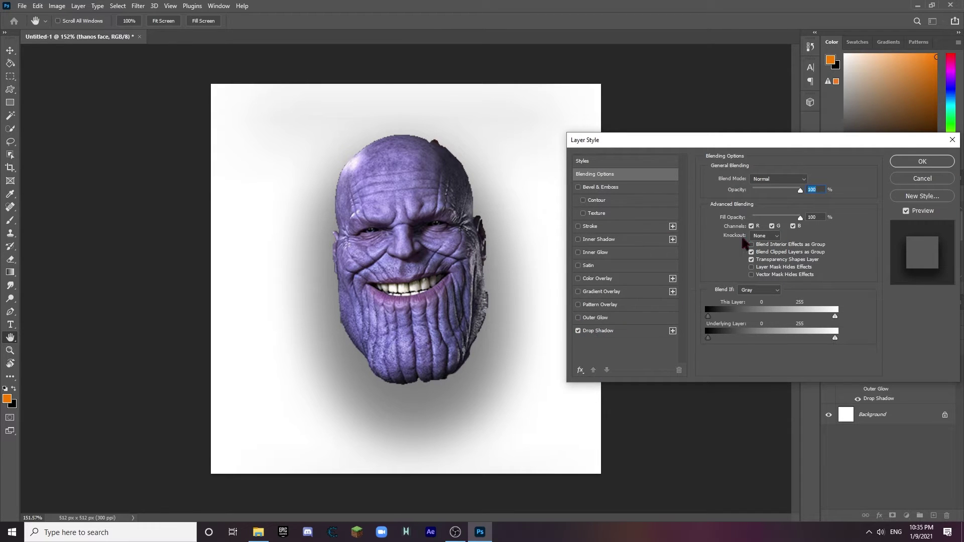
pyautogui.click(605, 332)
pyautogui.moveTo(744, 235); pyautogui.dragTo(772, 236)
pyautogui.moveTo(768, 194); pyautogui.dragTo(828, 194)
pyautogui.moveTo(762, 246); pyautogui.dragTo(748, 246)
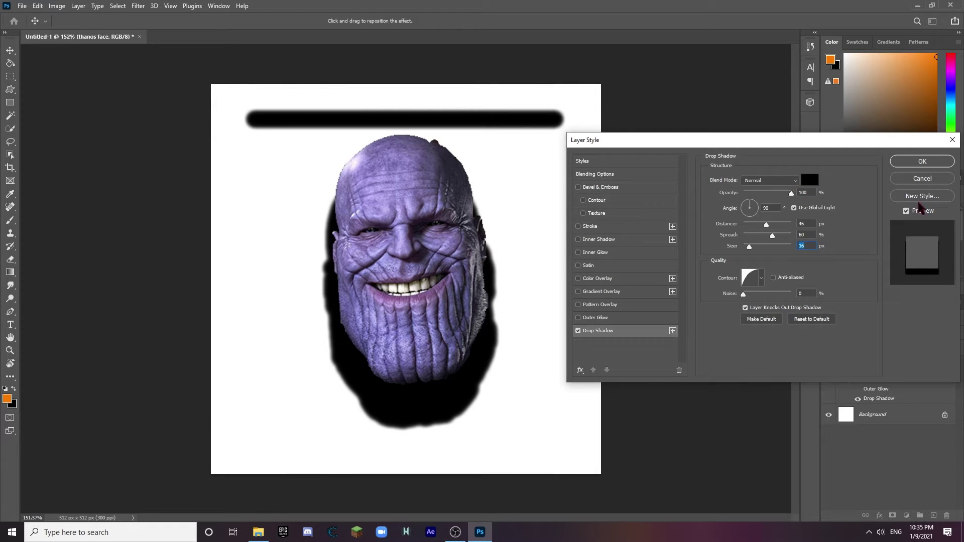
pyautogui.click(922, 161)
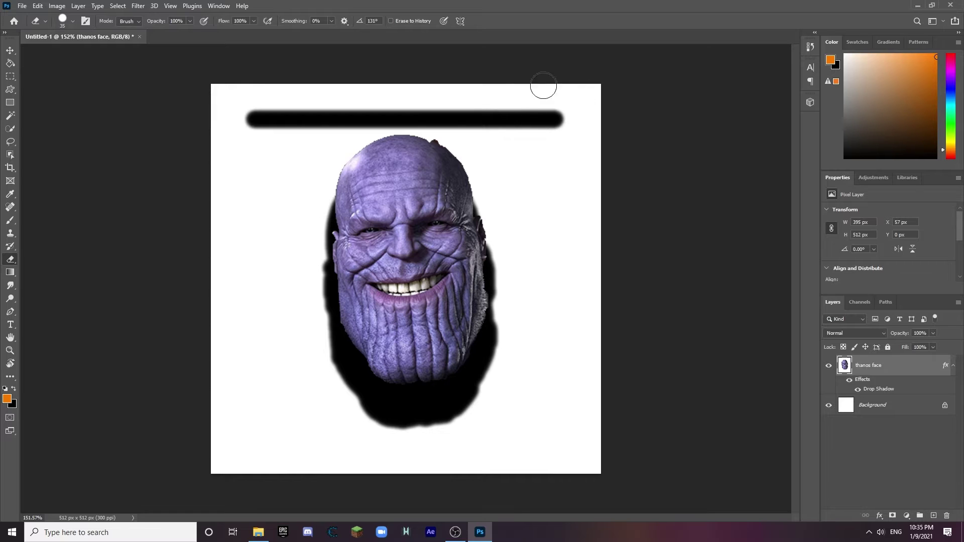
# - Erase the stray pixels along the top edge, then hide the Drop Shadow
pyautogui.moveTo(543, 85); pyautogui.dragTo(198, 82)
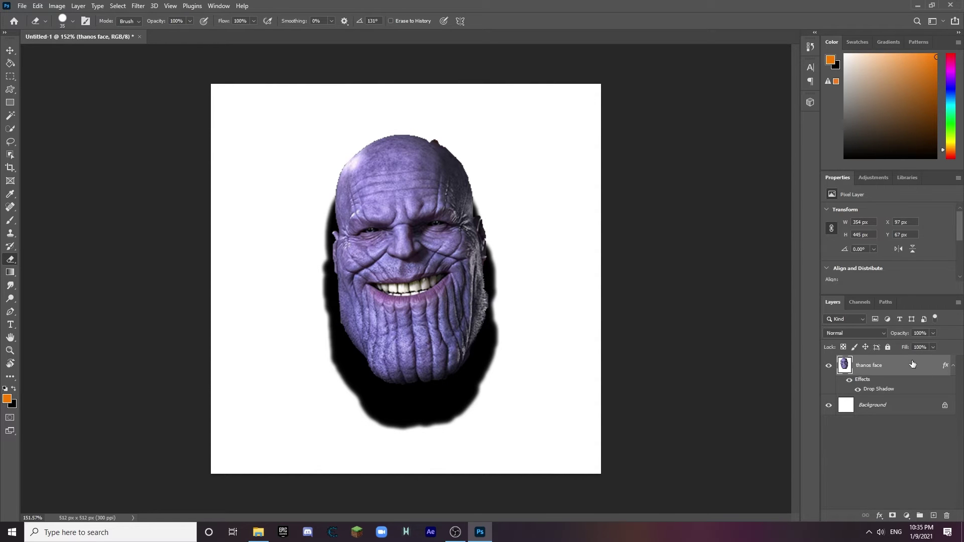
pyautogui.doubleClick(893, 365)
pyautogui.click(577, 330)
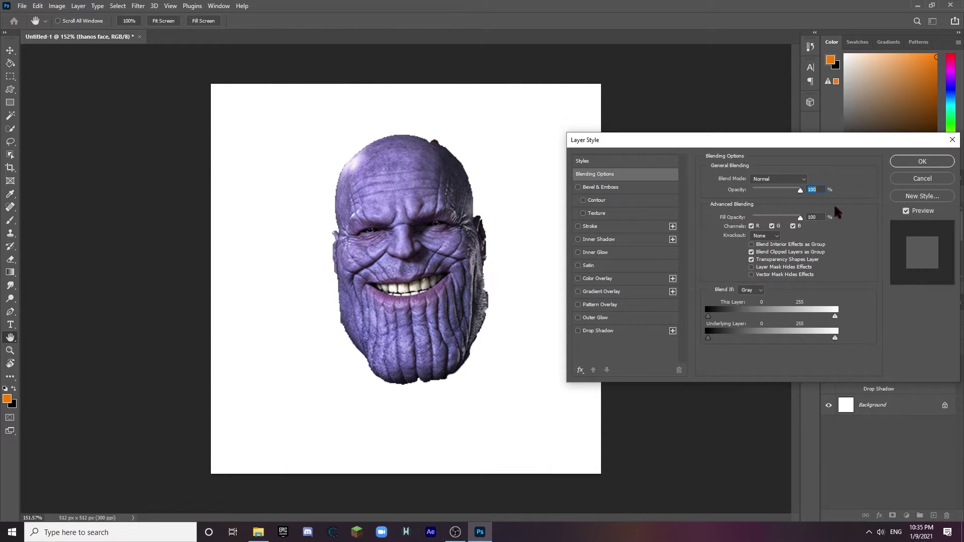
pyautogui.click(904, 161)
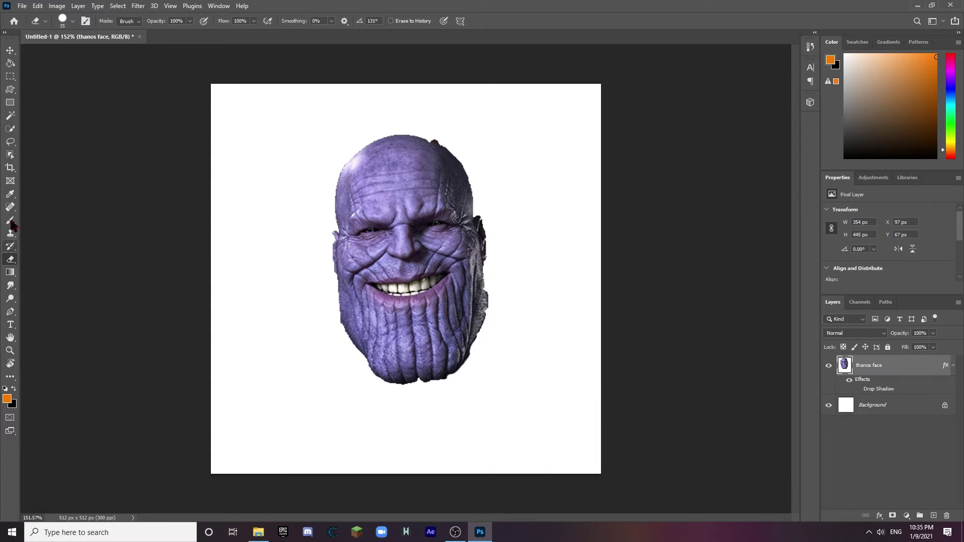
# - Draw a rectangular marquee square over Thanos's eyes and grin
pyautogui.click(10, 76)
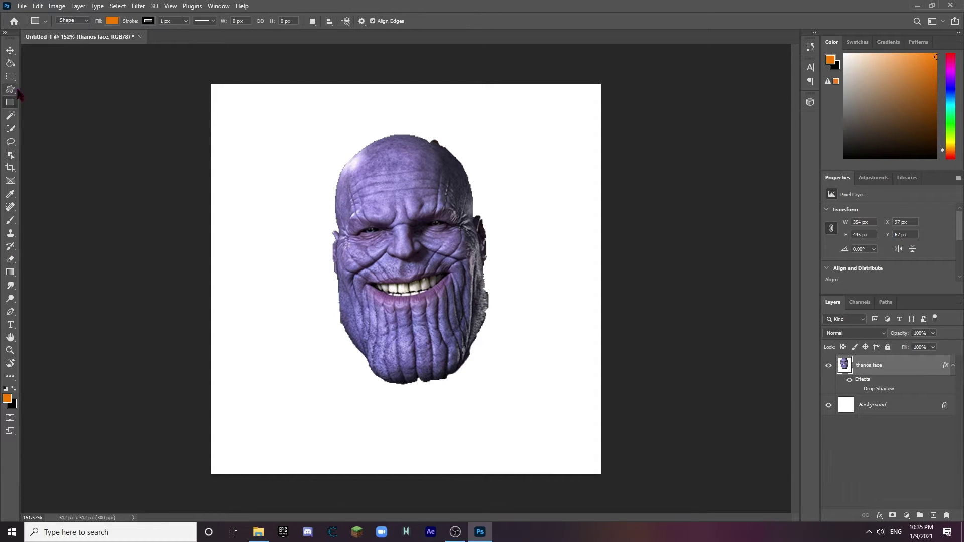
pyautogui.moveTo(335, 210); pyautogui.dragTo(506, 321)
pyautogui.moveTo(403, 279); pyautogui.dragTo(392, 259)
pyautogui.click(514, 314)
pyautogui.moveTo(343, 213); pyautogui.dragTo(456, 327)
pyautogui.moveTo(404, 272); pyautogui.dragTo(411, 265)
pyautogui.click(465, 323)
pyautogui.moveTo(347, 215); pyautogui.dragTo(505, 347)
pyautogui.moveTo(447, 308); pyautogui.dragTo(443, 291)
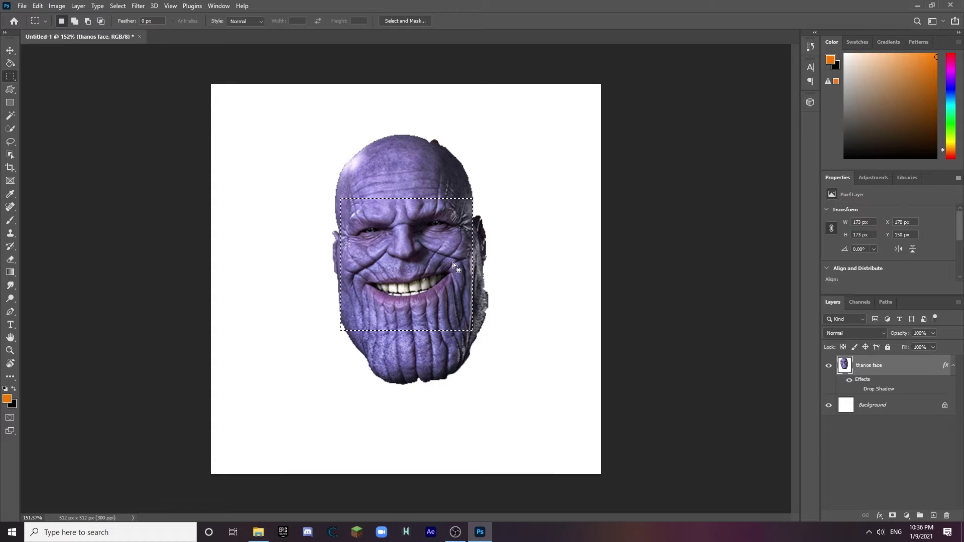
# - Cut the square crop out of the face onto its own Layer 1
pyautogui.rightClick(411, 278)
pyautogui.click(407, 279)
pyautogui.press('Delete')
pyautogui.click(411, 286)
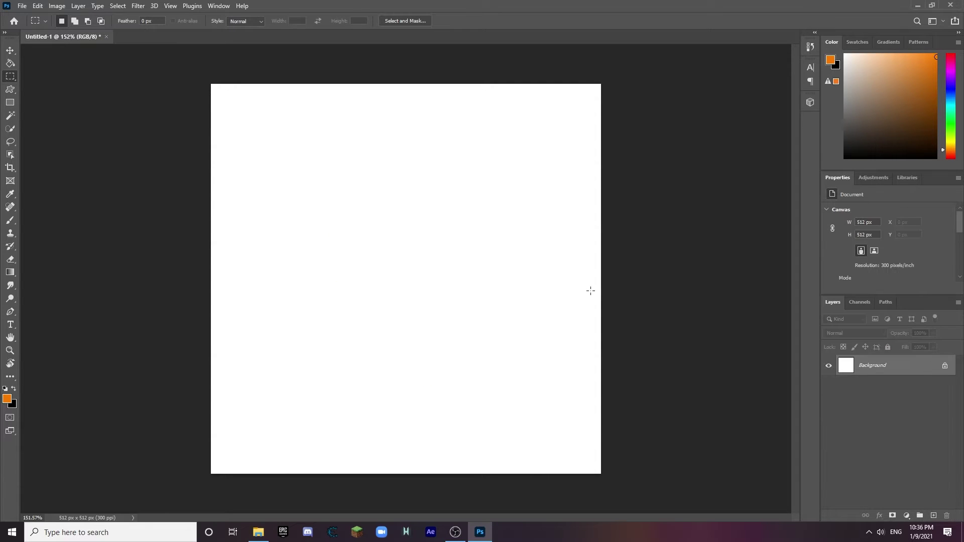
pyautogui.hotkey('ctrl', 'b')
pyautogui.click(569, 144)
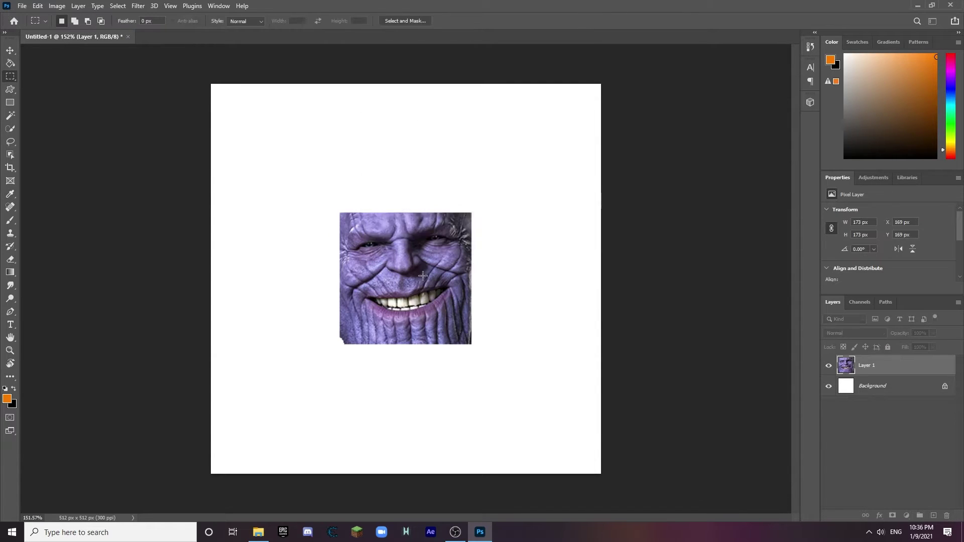
# - Mark a roughly 165 px square over the face crop, then deselect and restore the deleted layer
pyautogui.click(10, 338)
pyautogui.scroll(4, 295, 302)
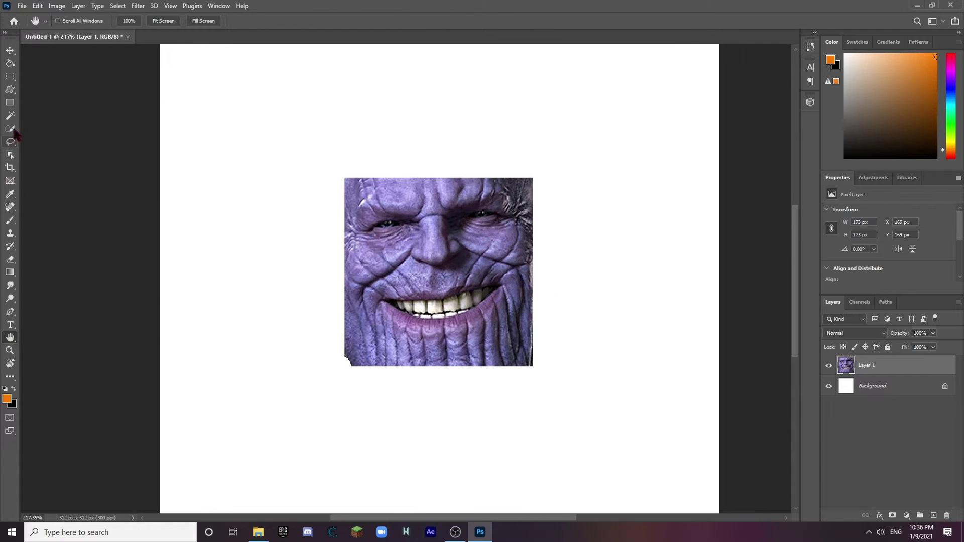
pyautogui.click(10, 76)
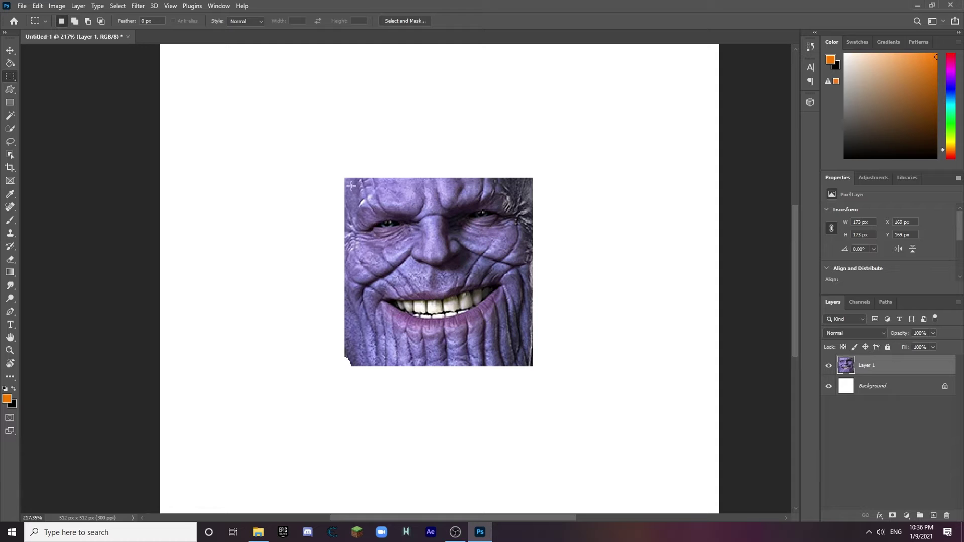
pyautogui.moveTo(347, 183); pyautogui.dragTo(550, 360)
pyautogui.moveTo(491, 332); pyautogui.dragTo(488, 326)
pyautogui.press('Down')
pyautogui.press('Down')
pyautogui.press('Down')
pyautogui.hotkey('ctrl', 'd')
pyautogui.press('Delete')
pyautogui.hotkey('ctrl', 'z')
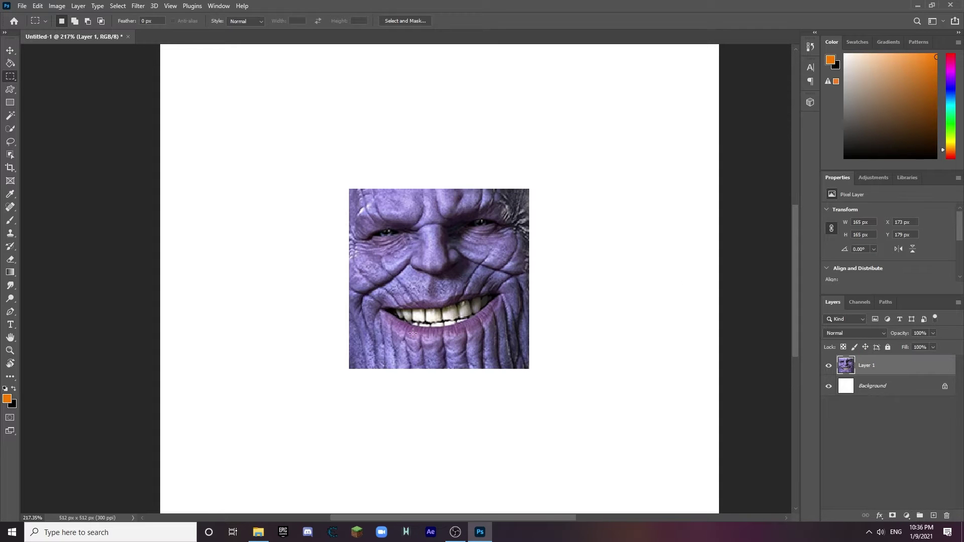
pyautogui.scroll(-2, 437, 298)
pyautogui.scroll(1, 383, 331)
pyautogui.click(10, 339)
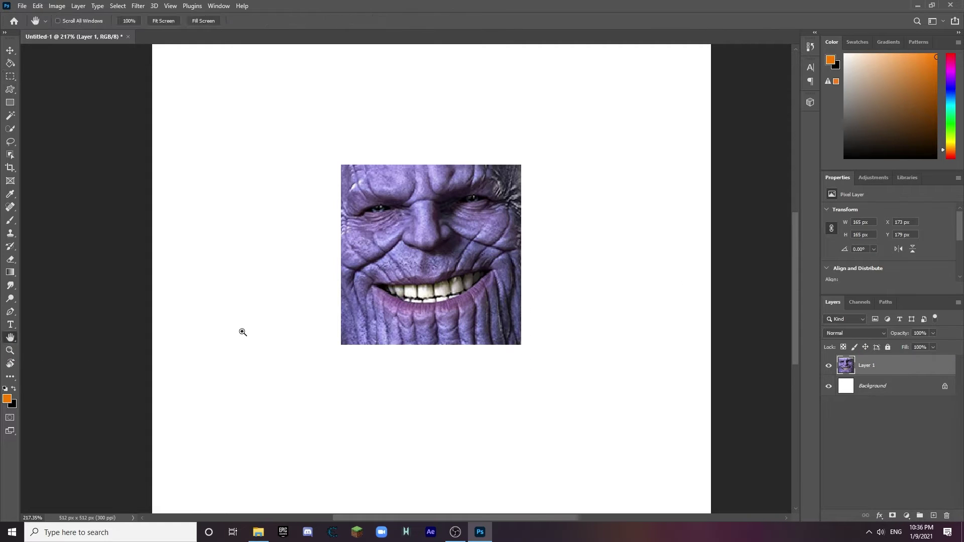
pyautogui.scroll(4, 241, 331)
pyautogui.scroll(-6, 236, 334)
# - Free-transform the face crop from the top-left corner to fill the 512 × 512 canvas
pyautogui.hotkey('ctrl', 't')
pyautogui.moveTo(407, 316); pyautogui.dragTo(277, 179)
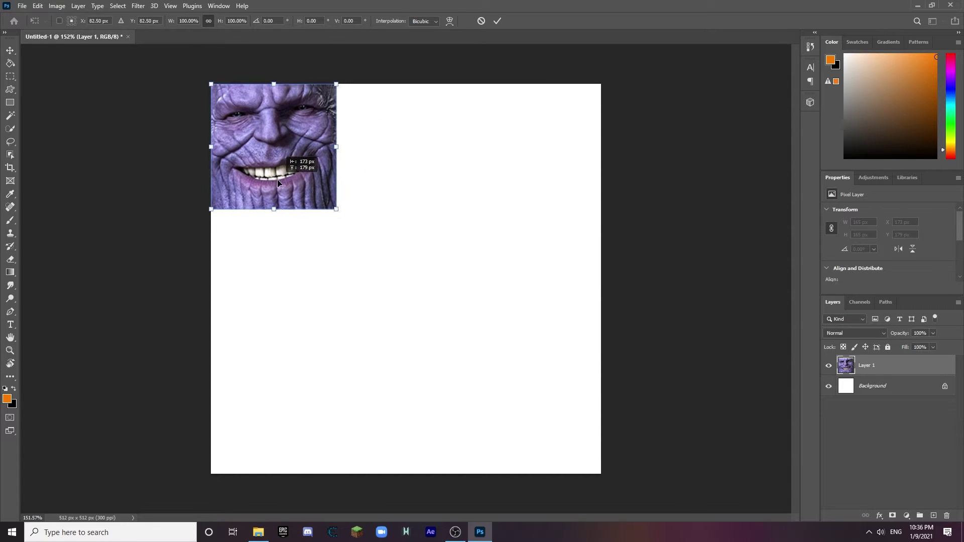
pyautogui.moveTo(335, 203); pyautogui.dragTo(600, 473)
pyautogui.press('Return')
pyautogui.press('h')
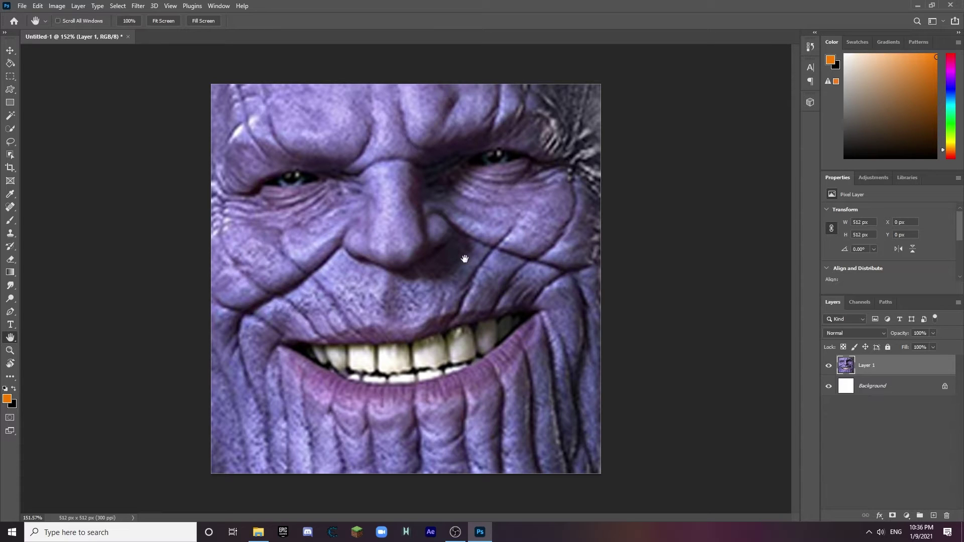
# - Quick Export the face as PNG 'thanos gd icon' in Downloads, then delete Layer 1
pyautogui.click(38, 5)
pyautogui.moveTo(23, 5)
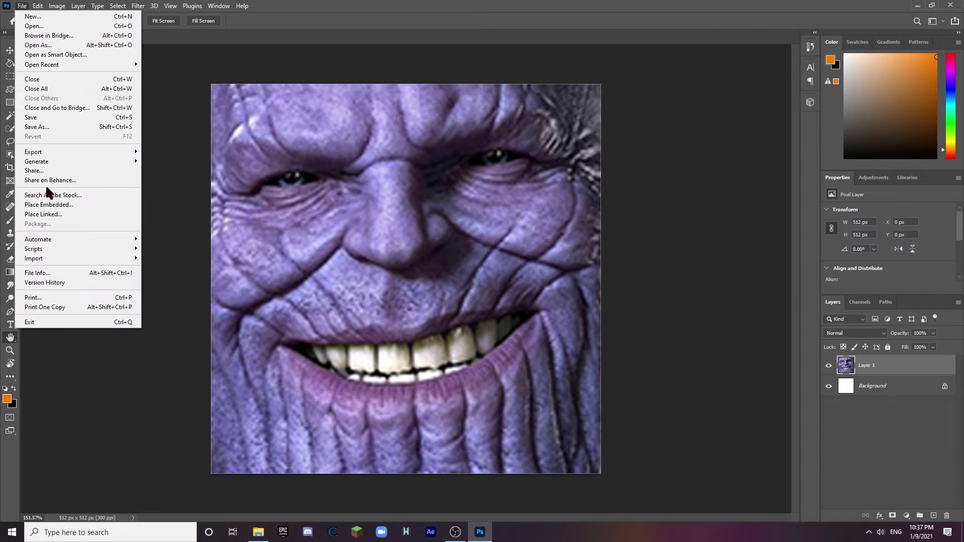
pyautogui.moveTo(52, 156)
pyautogui.click(201, 151)
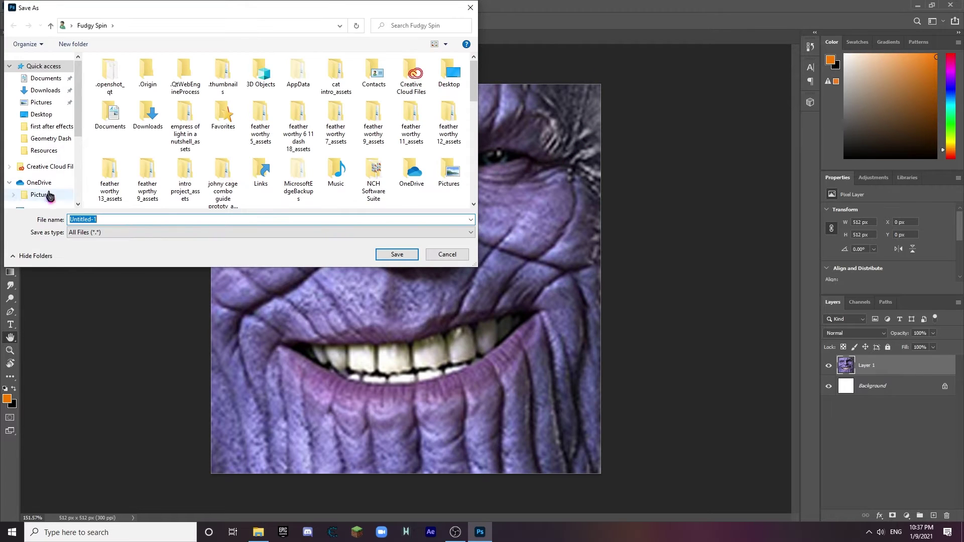
pyautogui.click(45, 90)
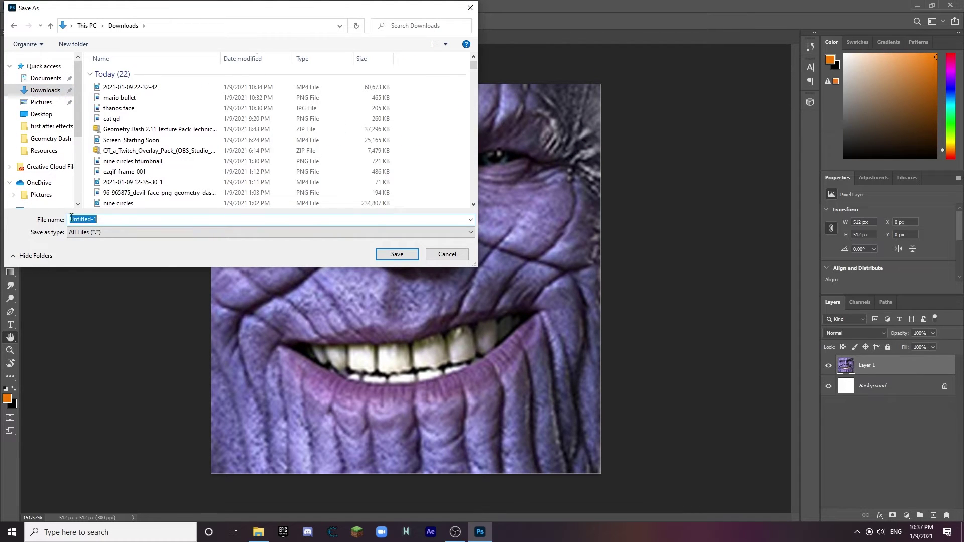
pyautogui.write('thanos gd')
pyautogui.press('Return')
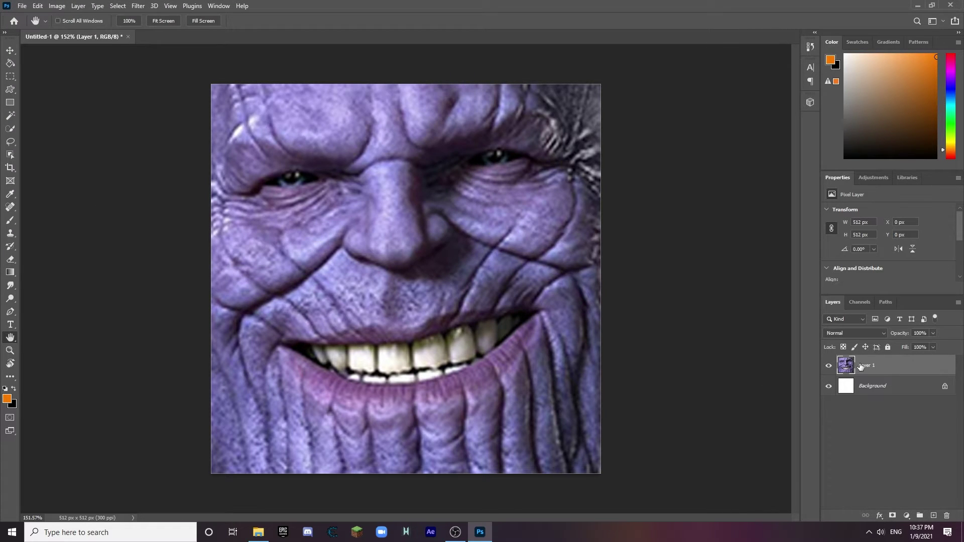
pyautogui.press('Delete')
# - Place the mario bullet image on the canvas and delete the white Background layer
pyautogui.click(258, 532)
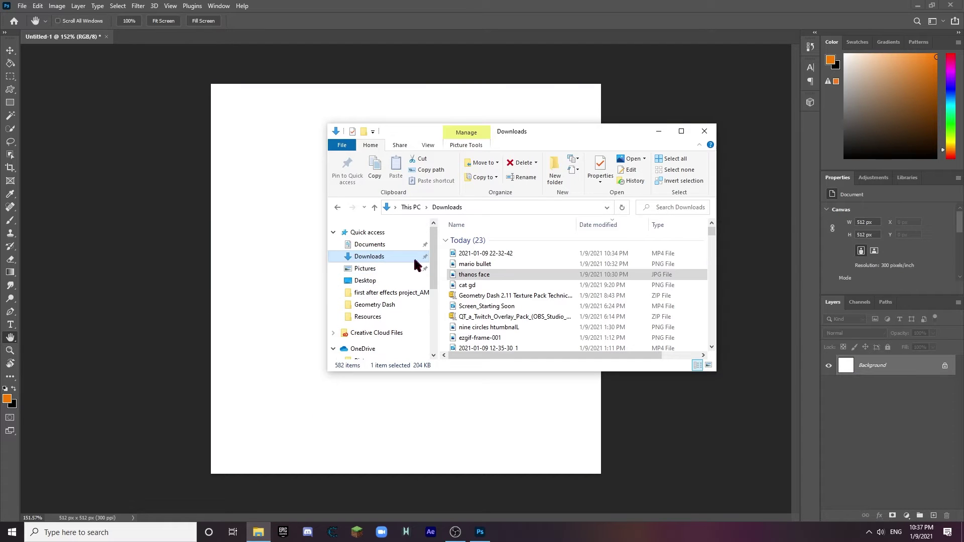
pyautogui.moveTo(462, 264); pyautogui.dragTo(487, 385)
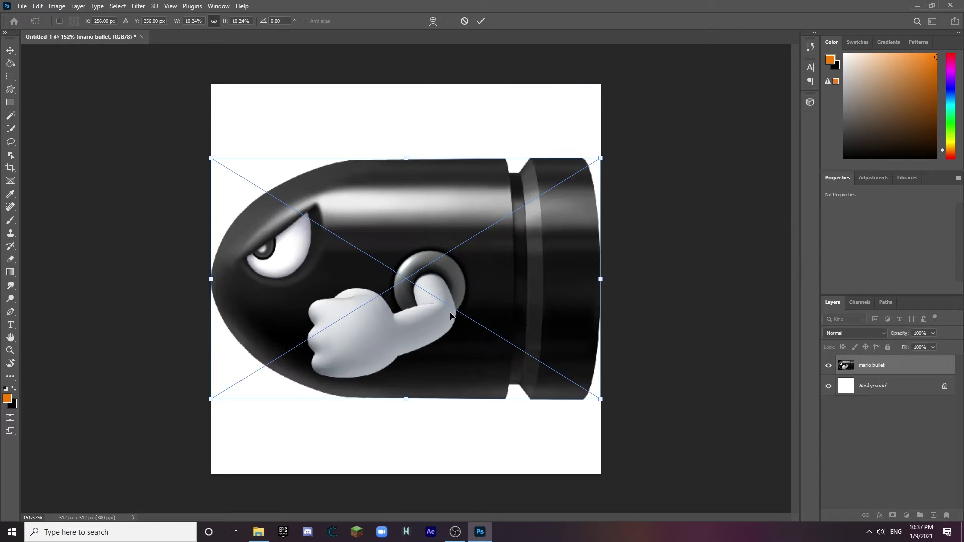
pyautogui.click(885, 366)
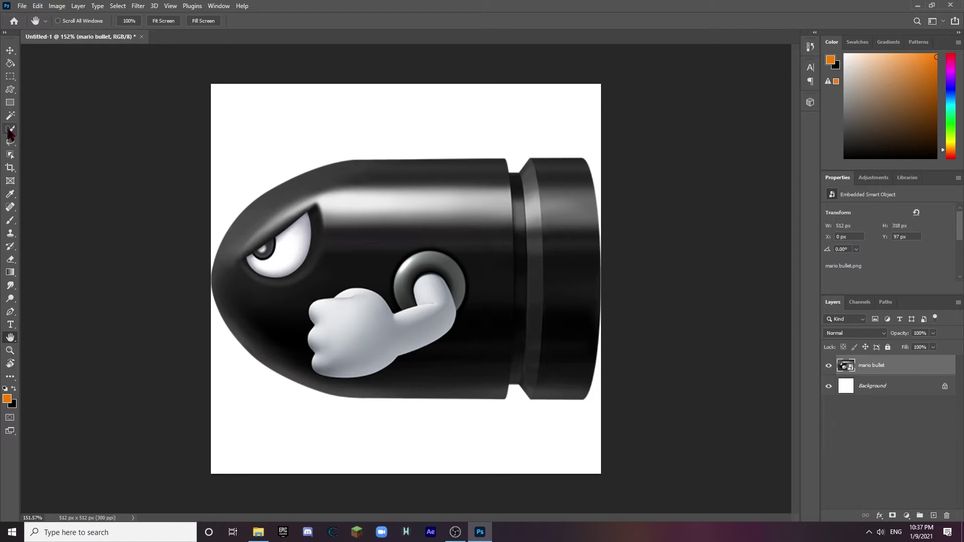
pyautogui.click(869, 394)
pyautogui.press('Delete')
# - Quick Select the white area around the bullet and try deleting it
pyautogui.click(10, 128)
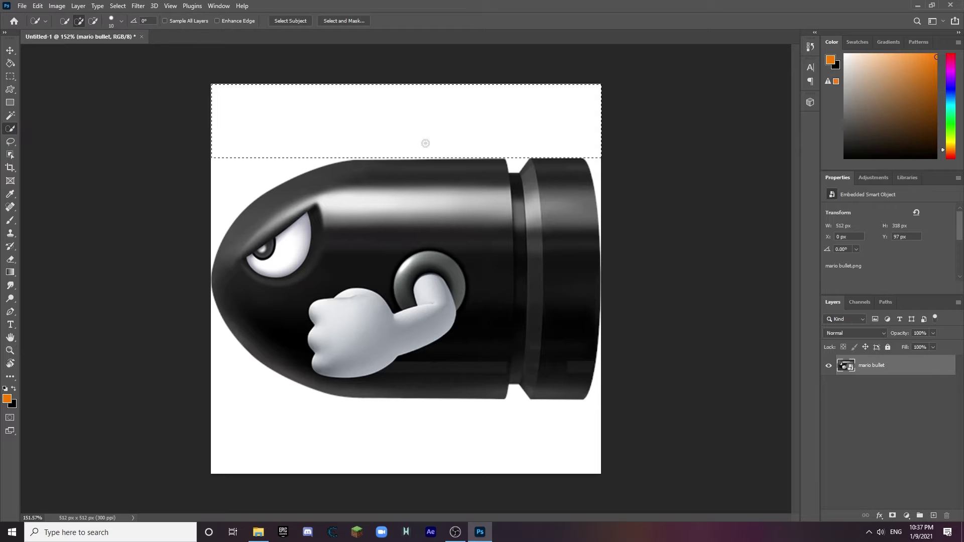
pyautogui.moveTo(227, 406)
pyautogui.mouseDown()
pyautogui.moveTo(356, 469)
pyautogui.moveTo(528, 454)
pyautogui.mouseUp()
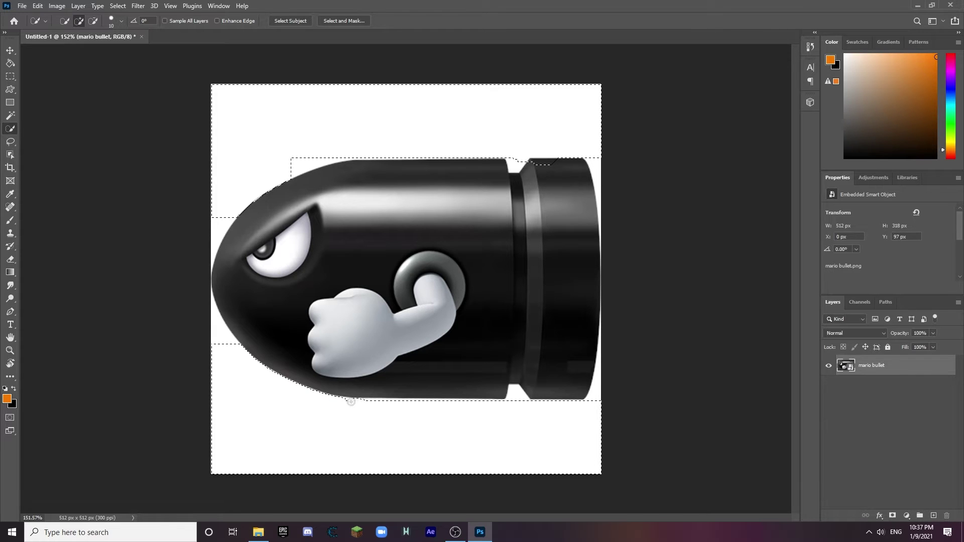
pyautogui.moveTo(371, 402)
pyautogui.mouseDown()
pyautogui.moveTo(351, 404)
pyautogui.moveTo(325, 379)
pyautogui.mouseUp()
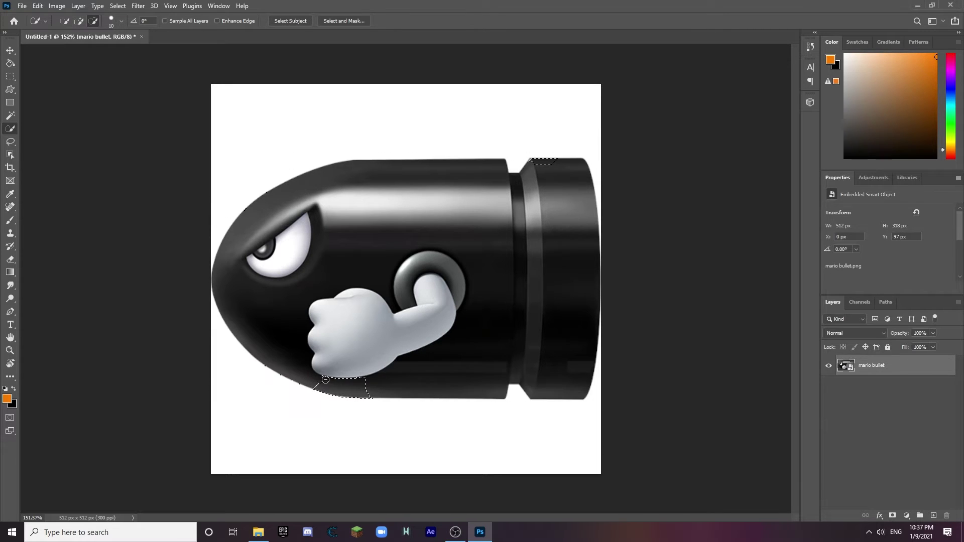
pyautogui.moveTo(385, 427)
pyautogui.mouseDown()
pyautogui.moveTo(393, 447)
pyautogui.moveTo(351, 441)
pyautogui.mouseUp()
pyautogui.hotkey('ctrl', 'z')
pyautogui.press('Delete')
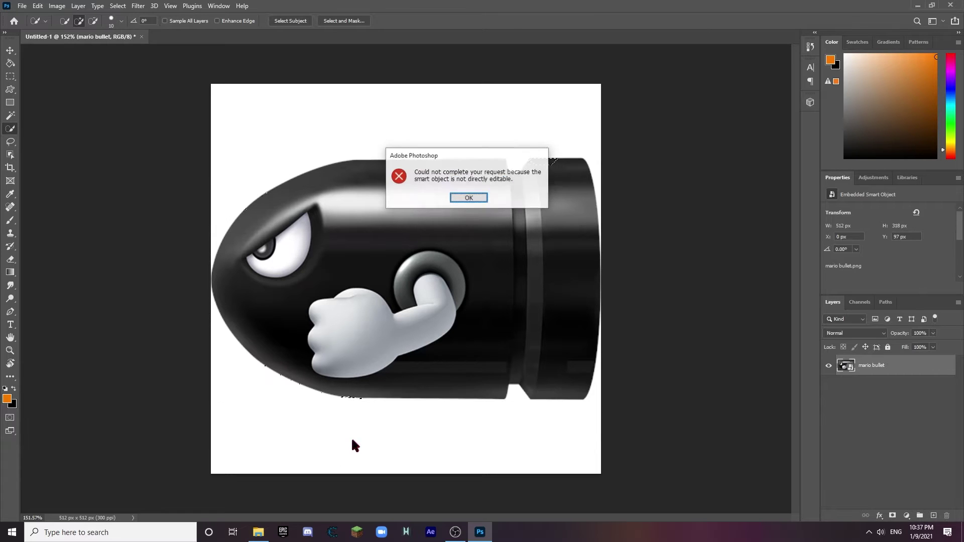
# - Dismiss the smart object error and rasterize the mario bullet layer
pyautogui.click(468, 197)
pyautogui.rightClick(919, 366)
pyautogui.click(809, 273)
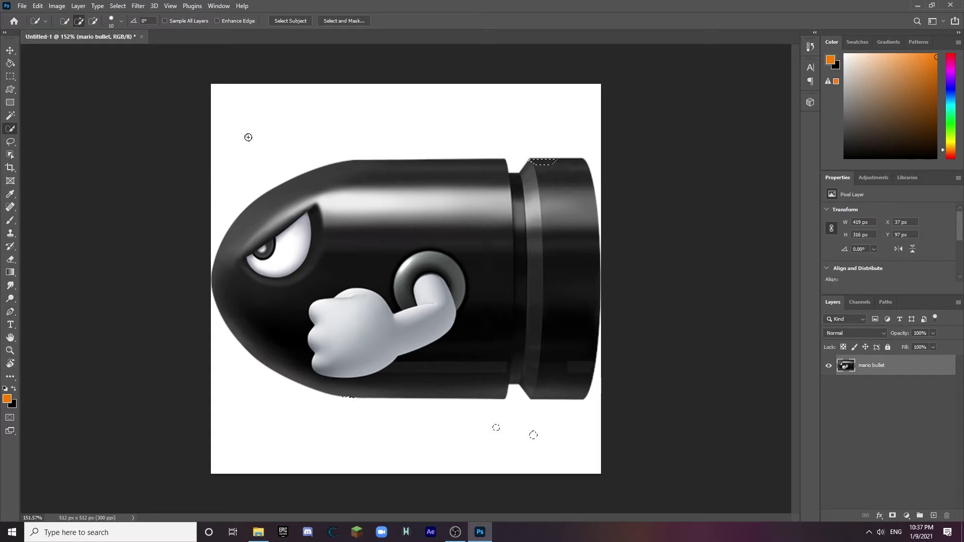
# - Magic Wand select the white areas above and below the bullet
pyautogui.click(10, 115)
pyautogui.click(336, 151)
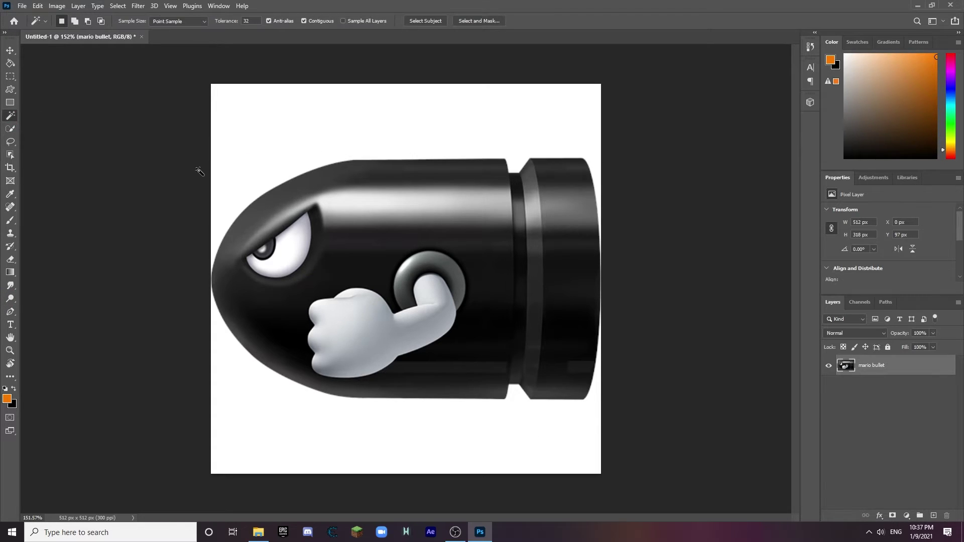
pyautogui.click(342, 413)
pyautogui.hotkey('ctrl', 'd')
pyautogui.click(10, 338)
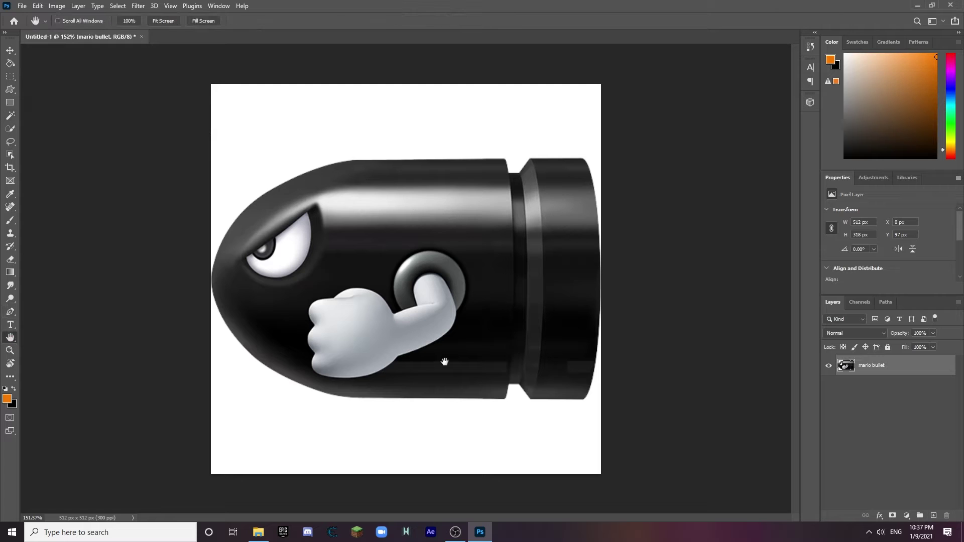
# - Export the bullet as transparent PNG 'mario bullet' to Downloads, then quit Photoshop without saving
pyautogui.click(21, 6)
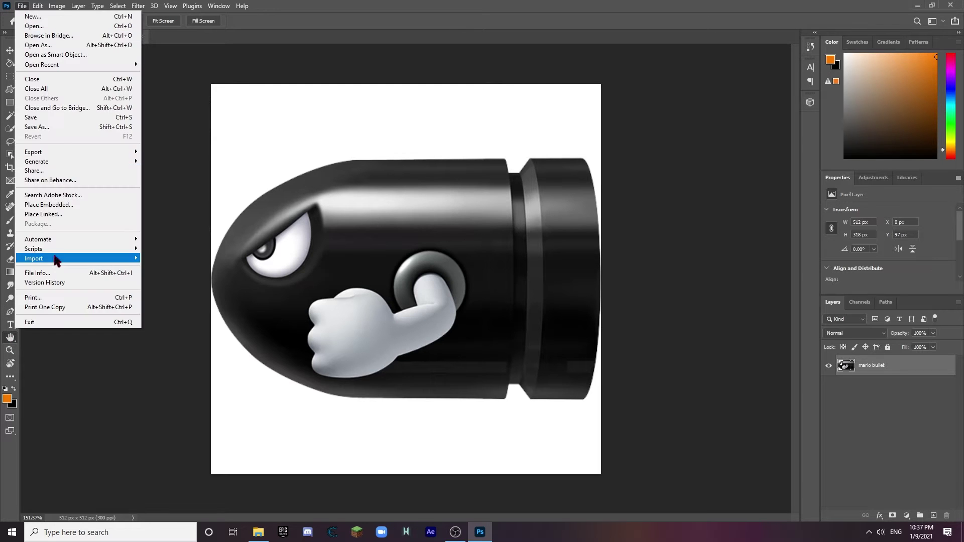
pyautogui.moveTo(61, 152)
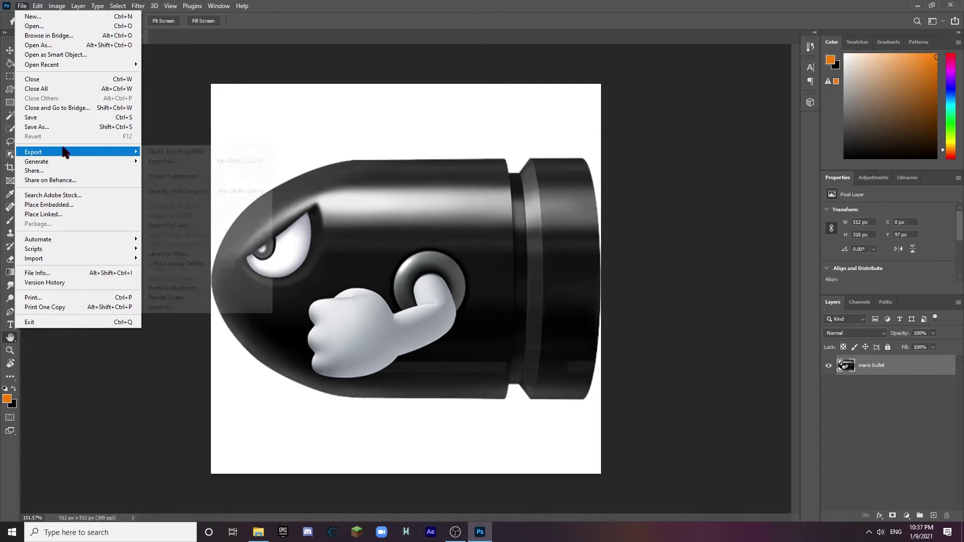
pyautogui.click(175, 152)
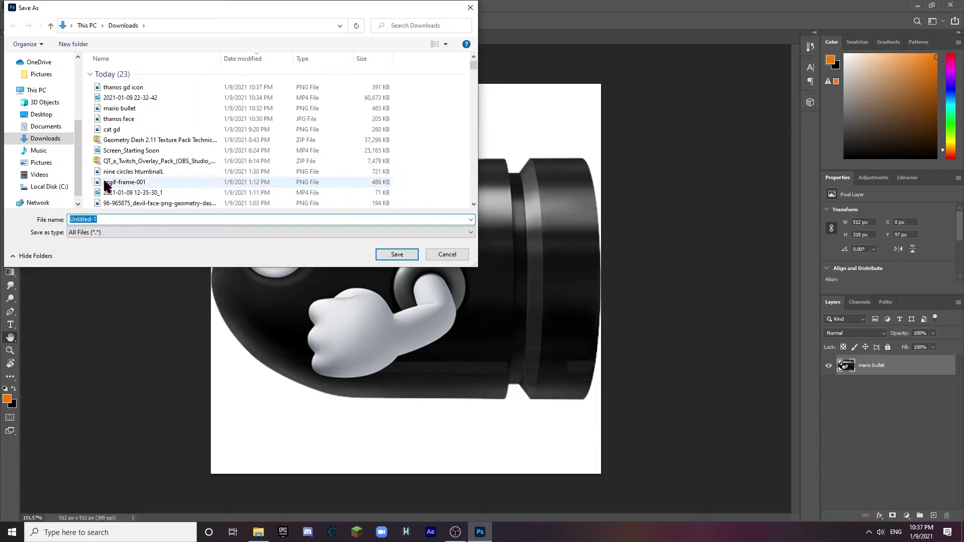
pyautogui.click(447, 254)
pyautogui.click(21, 6)
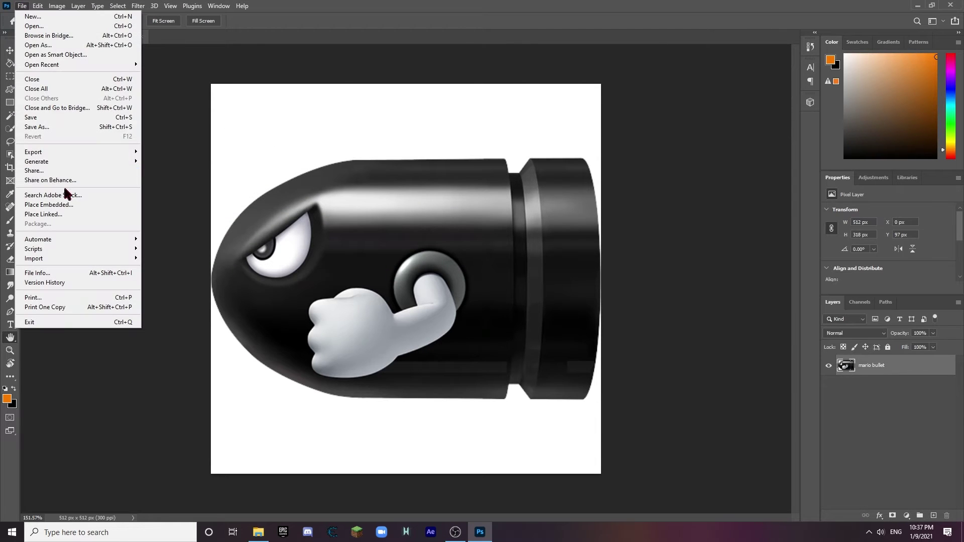
pyautogui.click(470, 194)
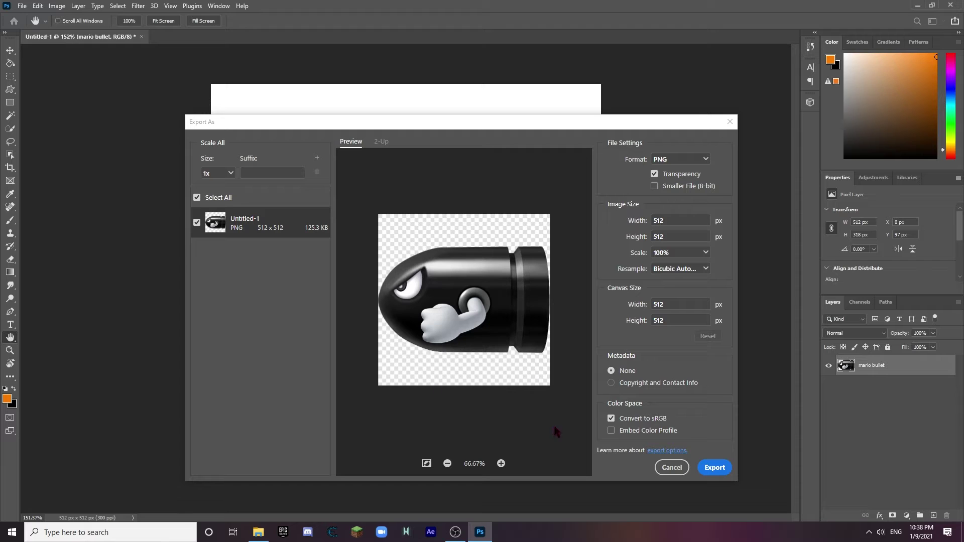
pyautogui.click(719, 472)
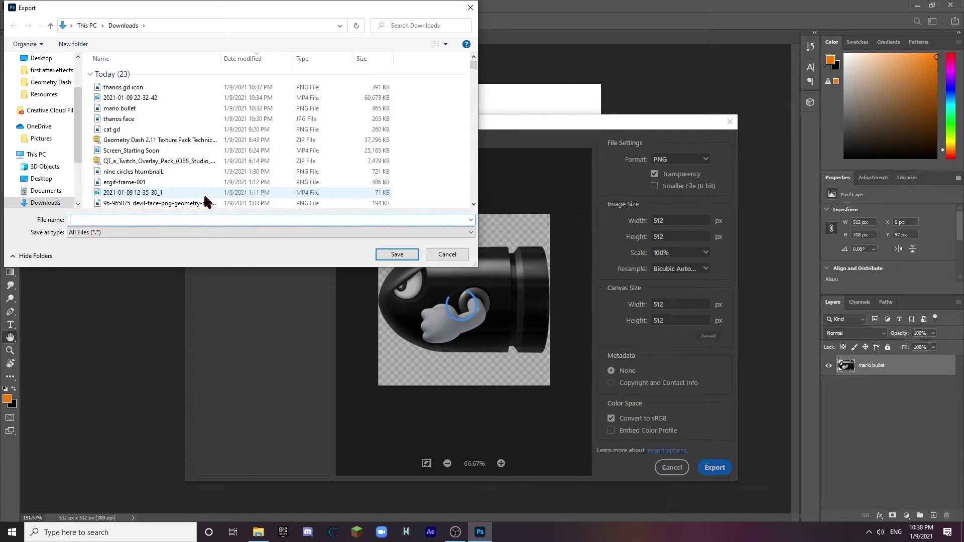
pyautogui.write('mario bullet ship')
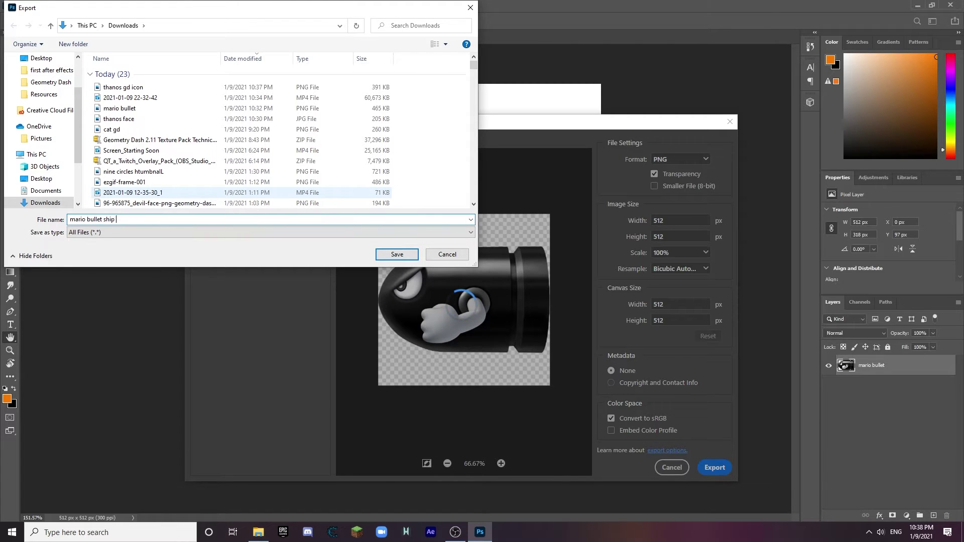
pyautogui.press('Return')
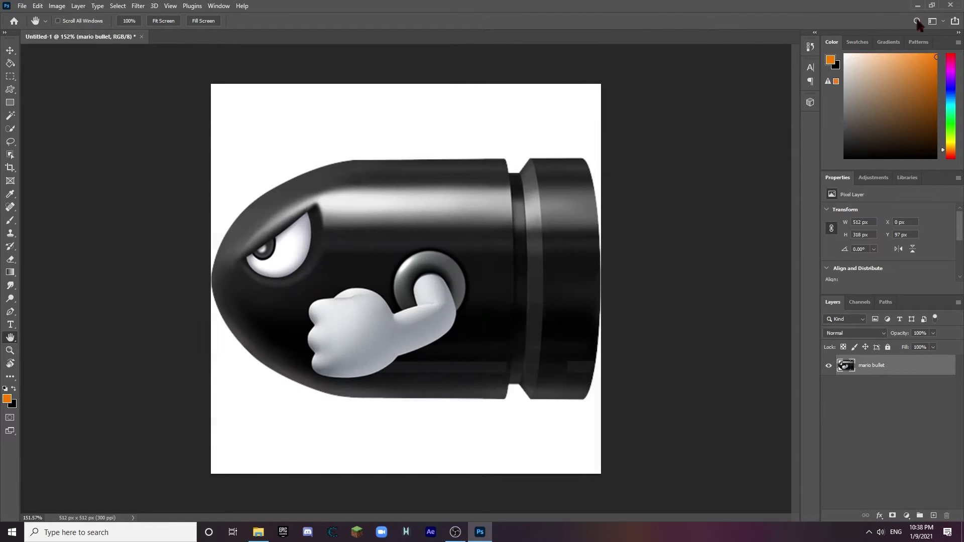
pyautogui.click(950, 5)
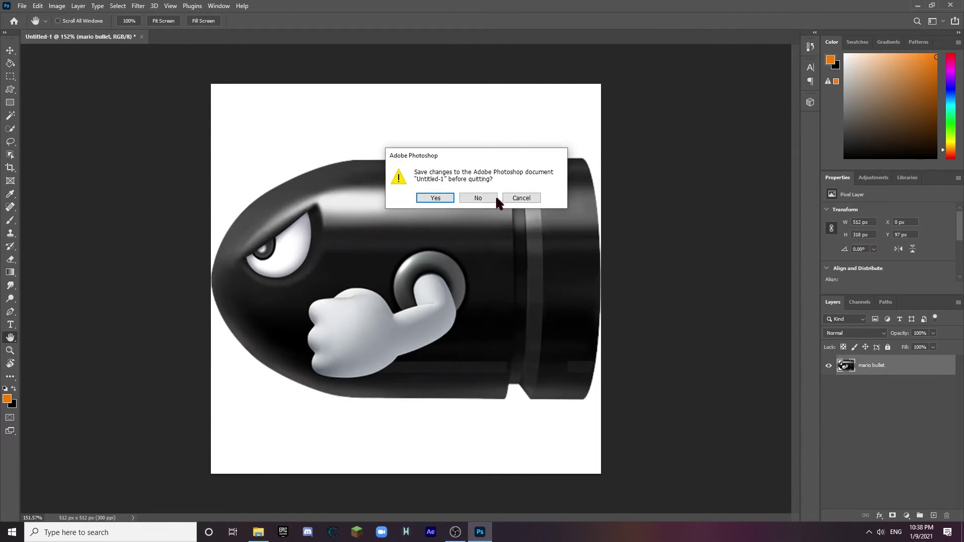
pyautogui.click(495, 198)
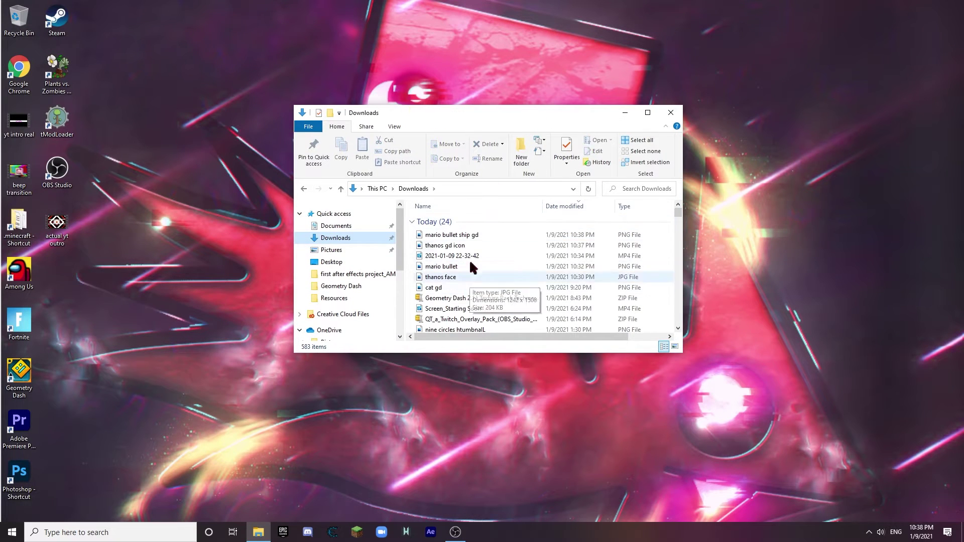
# - Delete the old thanos face and mario bullet images, then preview the two new PNGs
pyautogui.click(440, 278)
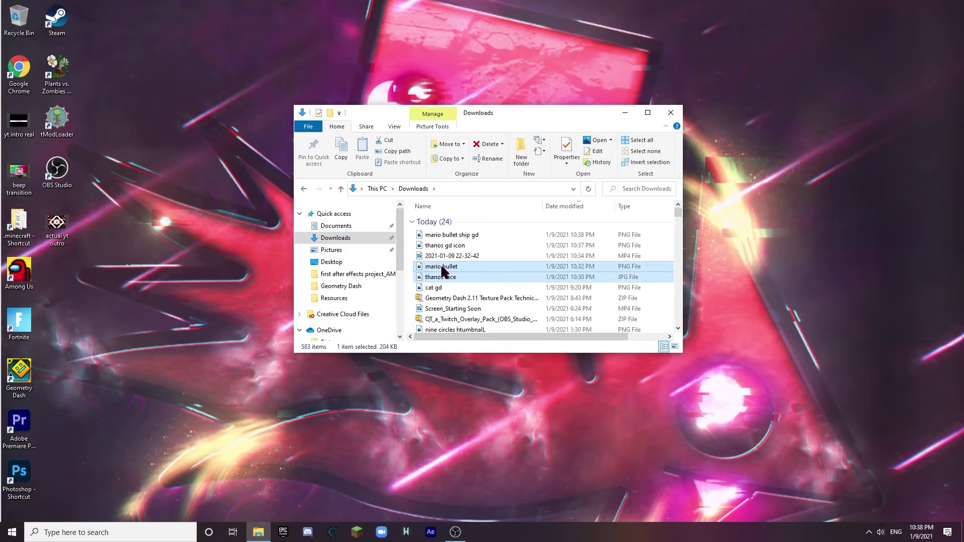
pyautogui.press('Delete')
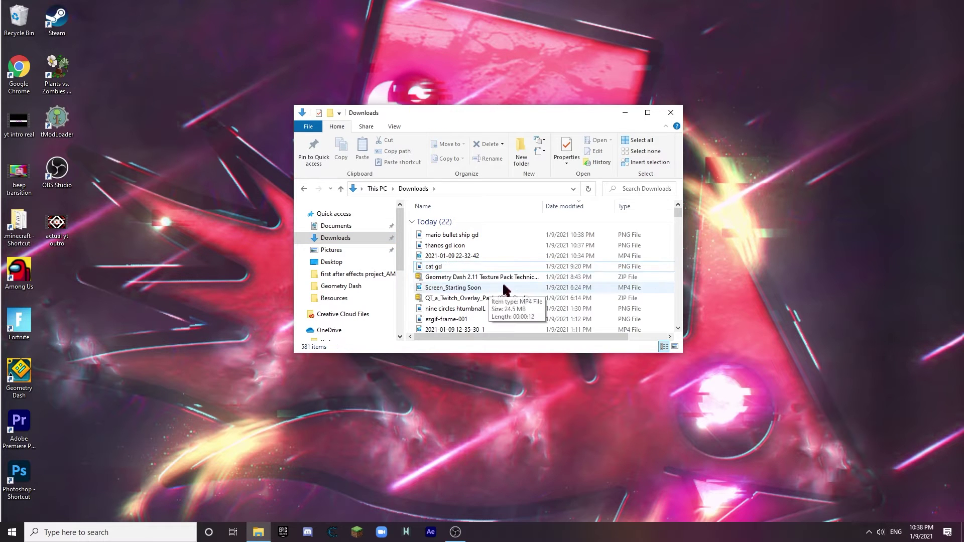
pyautogui.click(445, 245)
pyautogui.press('Return')
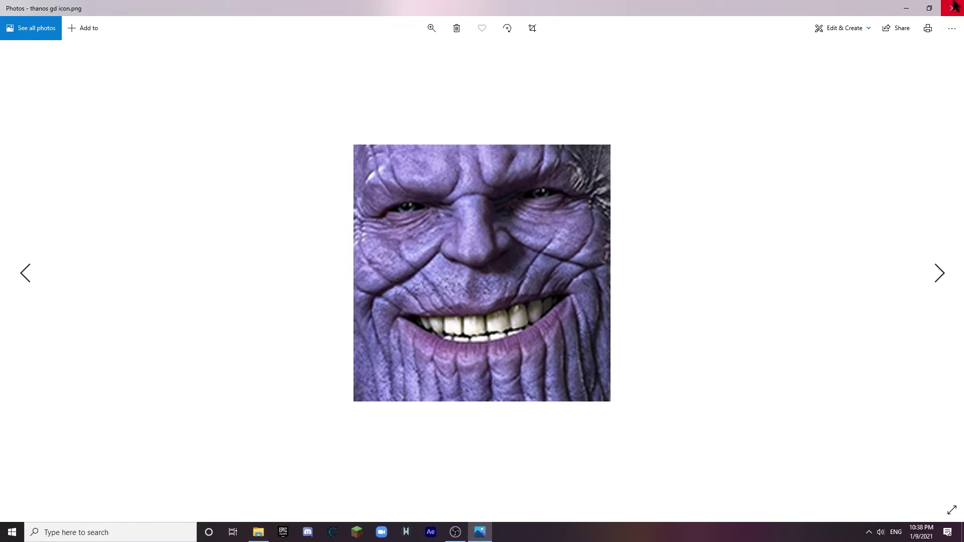
pyautogui.click(951, 7)
pyautogui.doubleClick(466, 235)
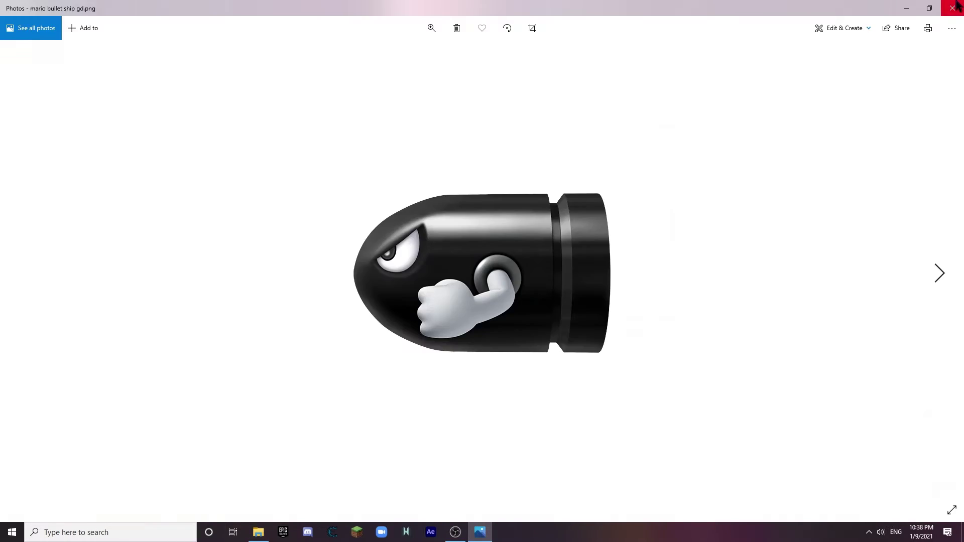
pyautogui.click(952, 7)
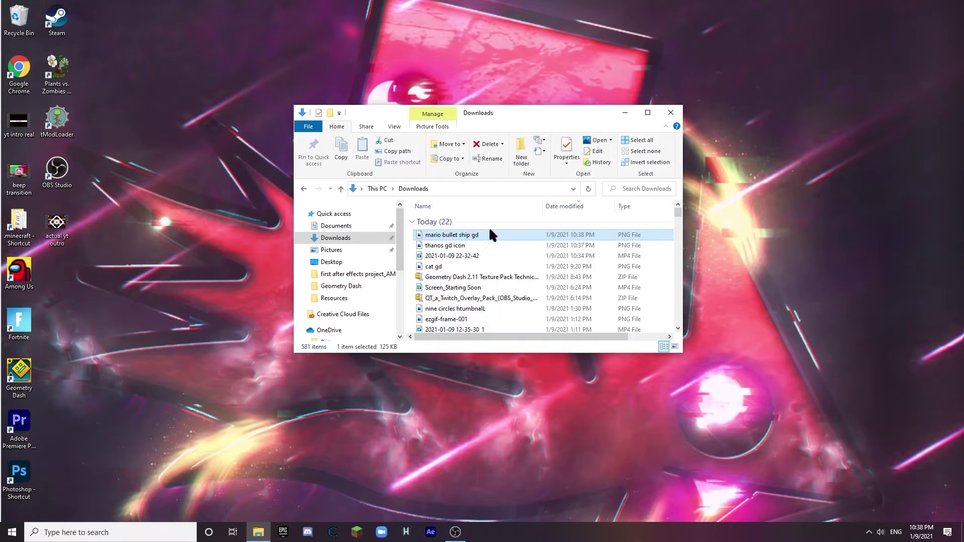
pyautogui.click(149, 331)
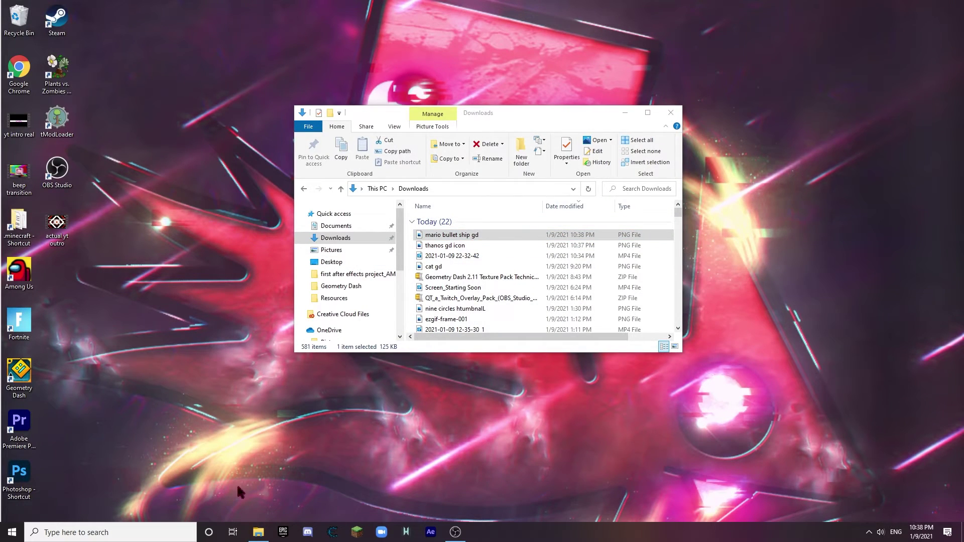
# - Empty the Recycle Bin permanently
pyautogui.rightClick(11, 17)
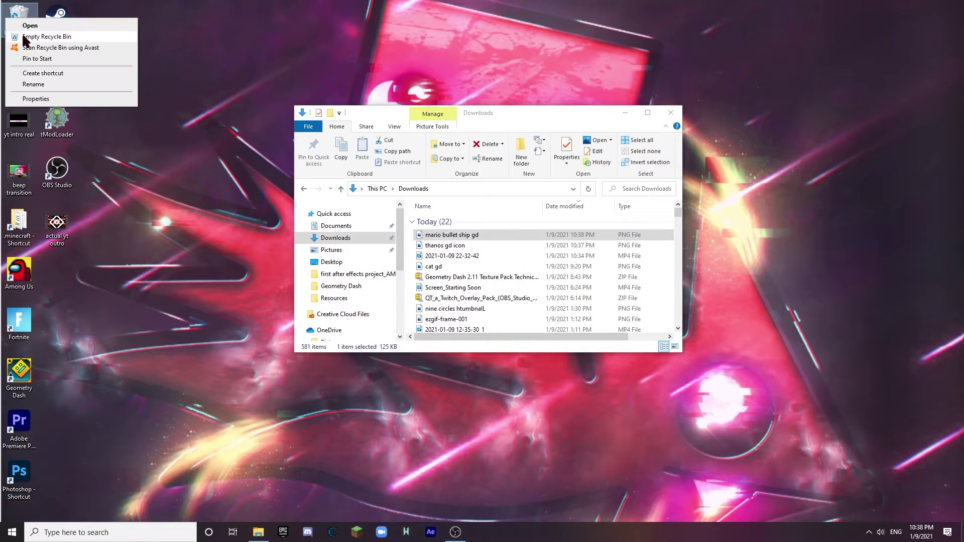
pyautogui.click(40, 36)
pyautogui.press('Return')
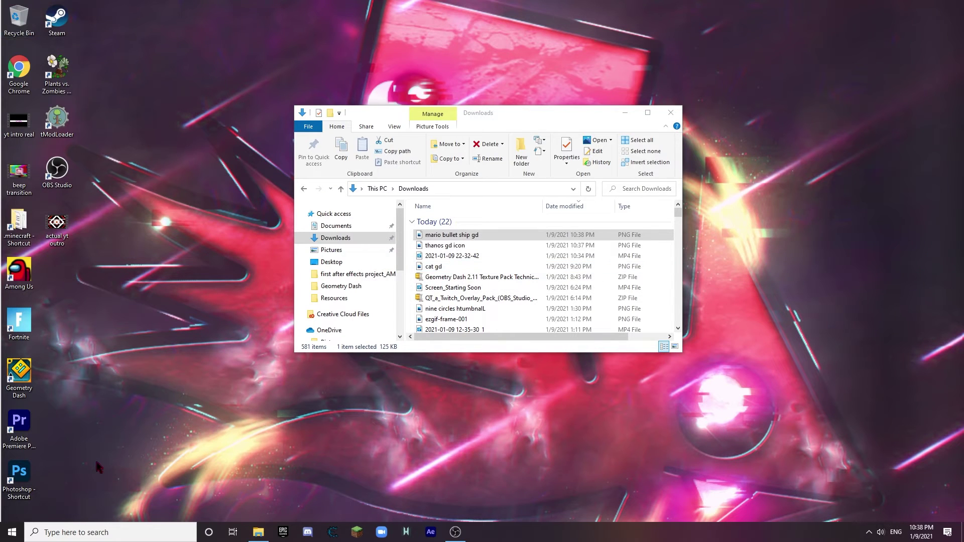
pyautogui.press('super+s')
# - Search for Steam in the Start menu and launch it
pyautogui.write('tstea')
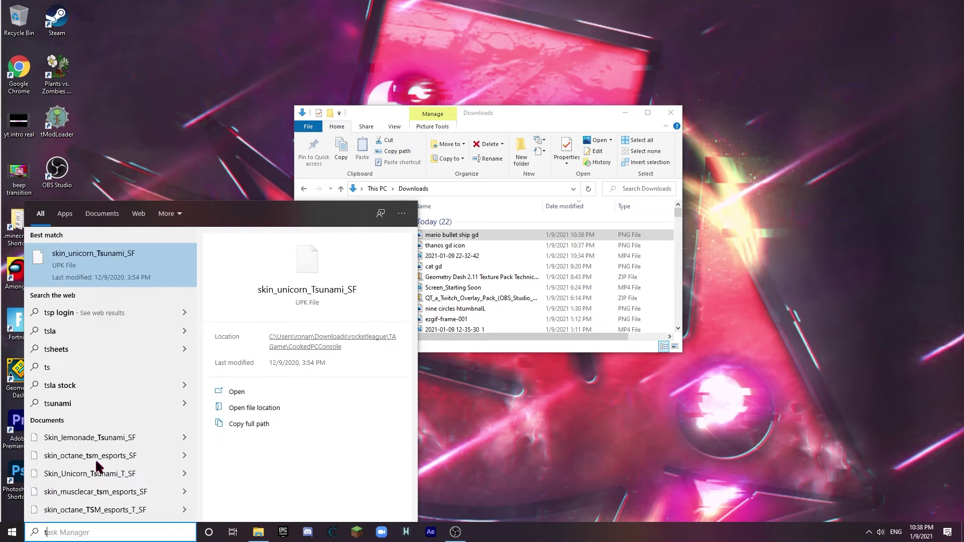
pyautogui.press('BackSpace')
pyautogui.press('BackSpace')
pyautogui.press('BackSpace')
pyautogui.press('BackSpace')
pyautogui.press('BackSpace')
pyautogui.write('stea')
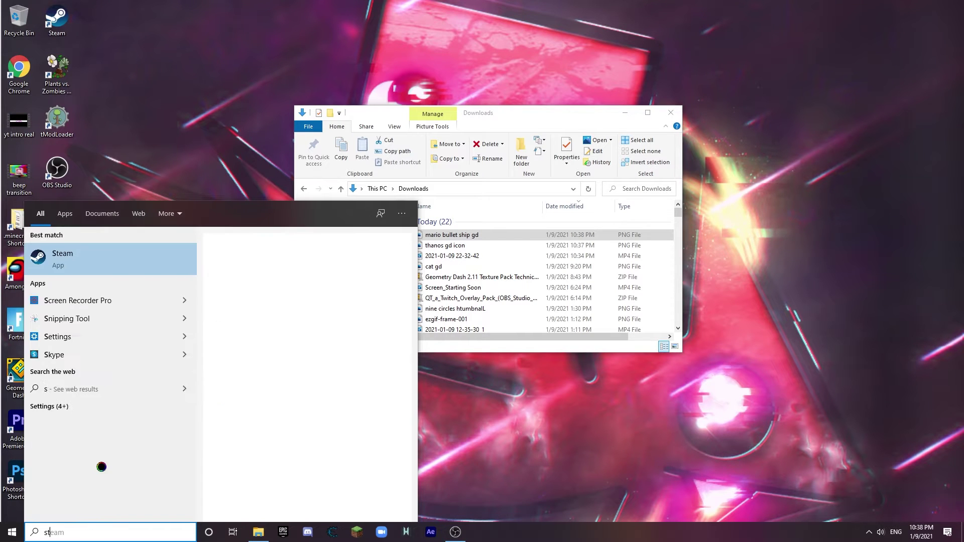
pyautogui.press('Return')
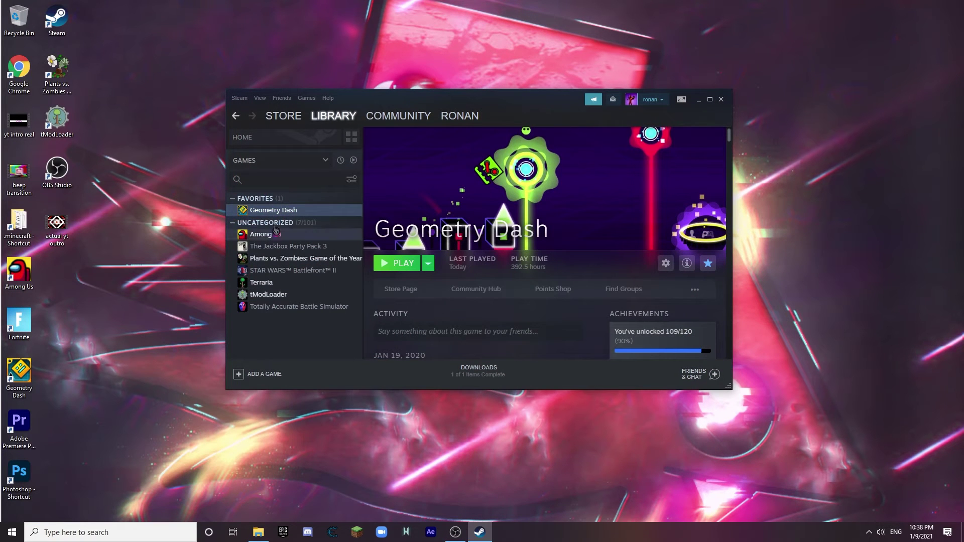
# - Open Geometry Dash's installed files in File Explorer via Properties > Local Files > Browse
pyautogui.click(665, 263)
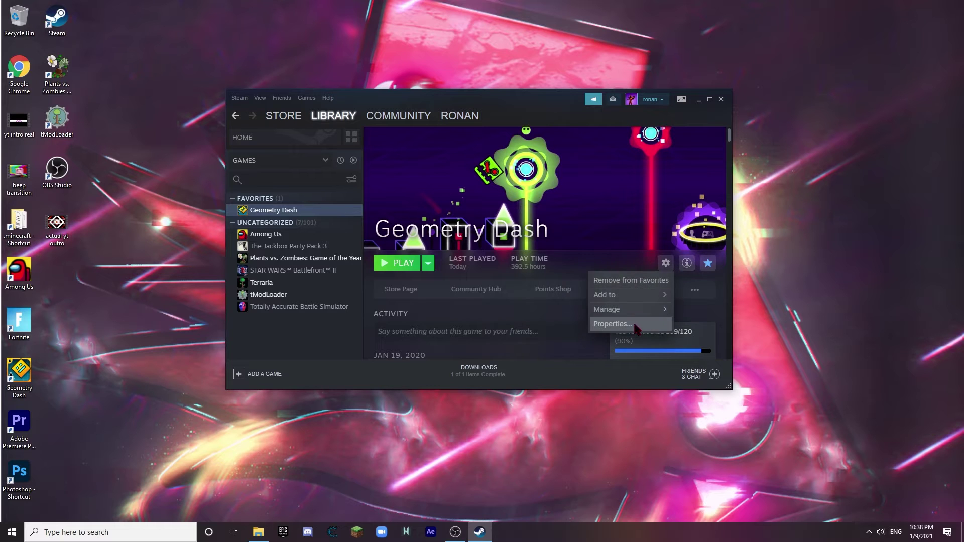
pyautogui.click(637, 323)
pyautogui.click(322, 187)
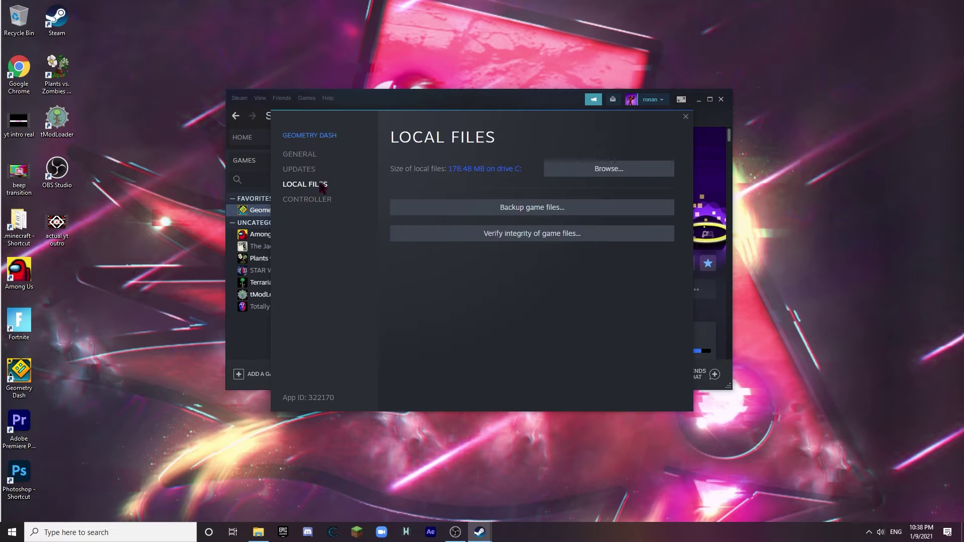
pyautogui.click(562, 170)
pyautogui.click(438, 223)
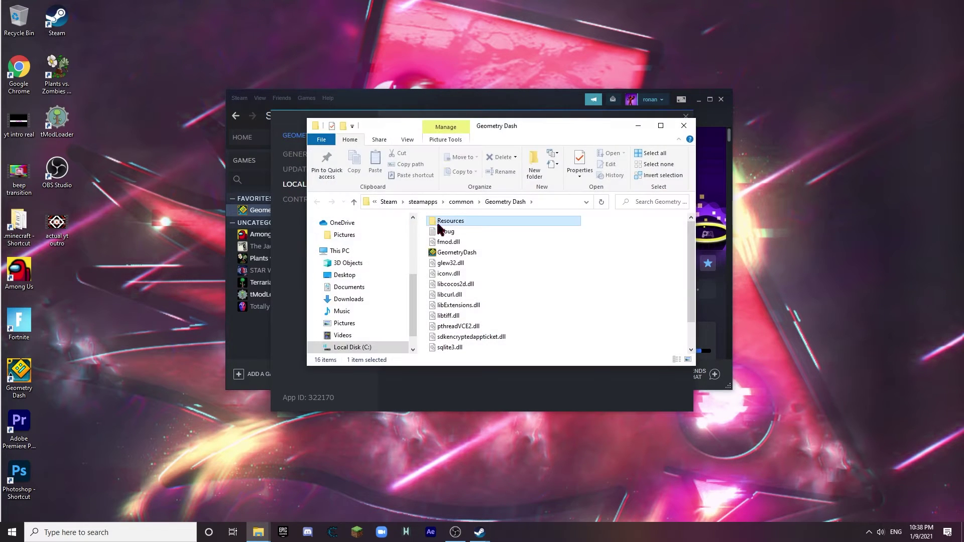
# - Search 'game' inside the Resources folder and open GJ_GameSheet02-uhd.png in Photos
pyautogui.doubleClick(435, 221)
pyautogui.write('game')
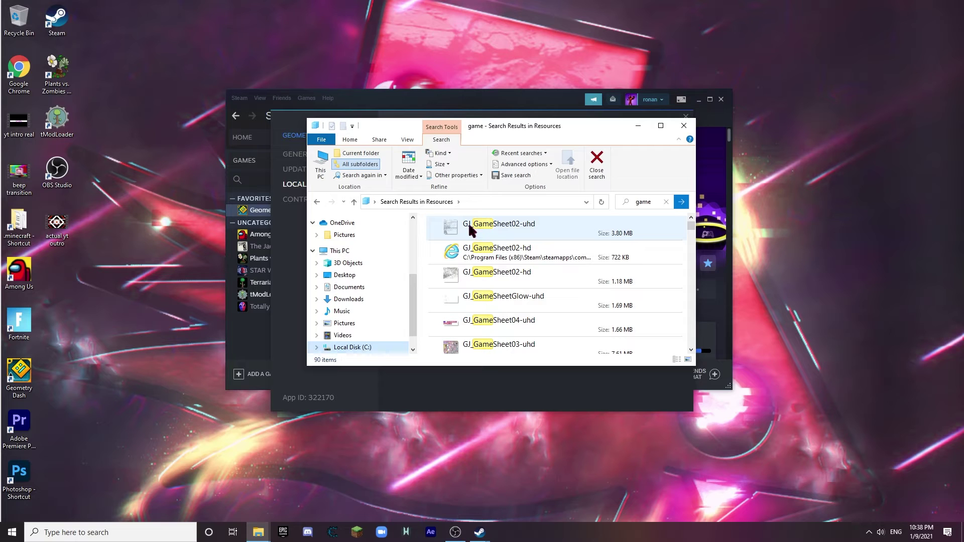
pyautogui.doubleClick(495, 232)
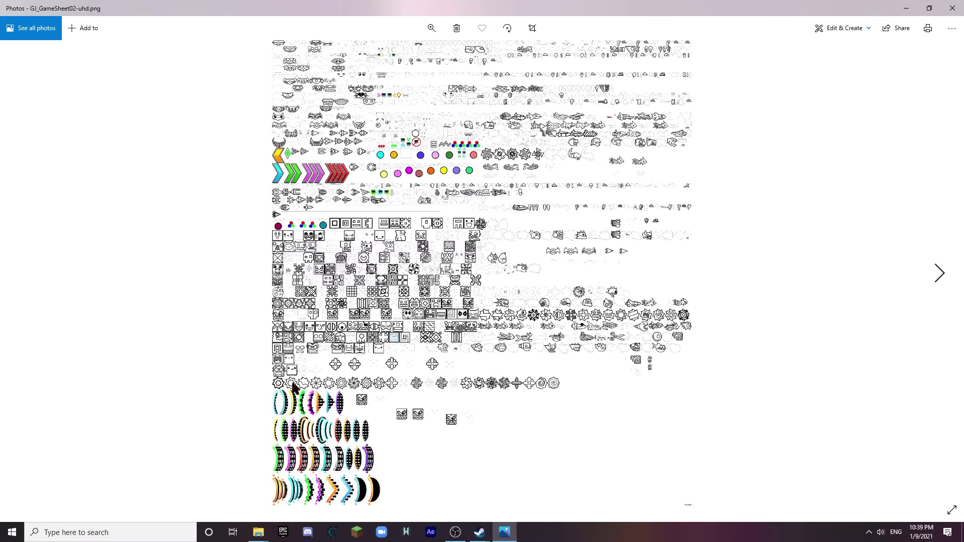
# - View GJ_GameSheet02-hd for comparison, then reopen GJ_GameSheet02-uhd in Photos
pyautogui.click(952, 8)
pyautogui.scroll(-2, 576, 247)
pyautogui.scroll(5, 557, 317)
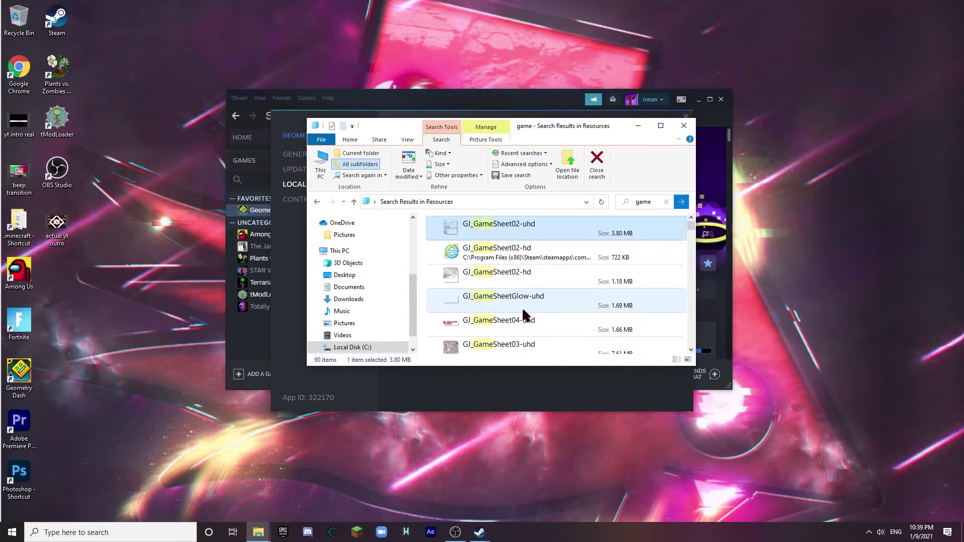
pyautogui.click(566, 284)
pyautogui.doubleClick(567, 283)
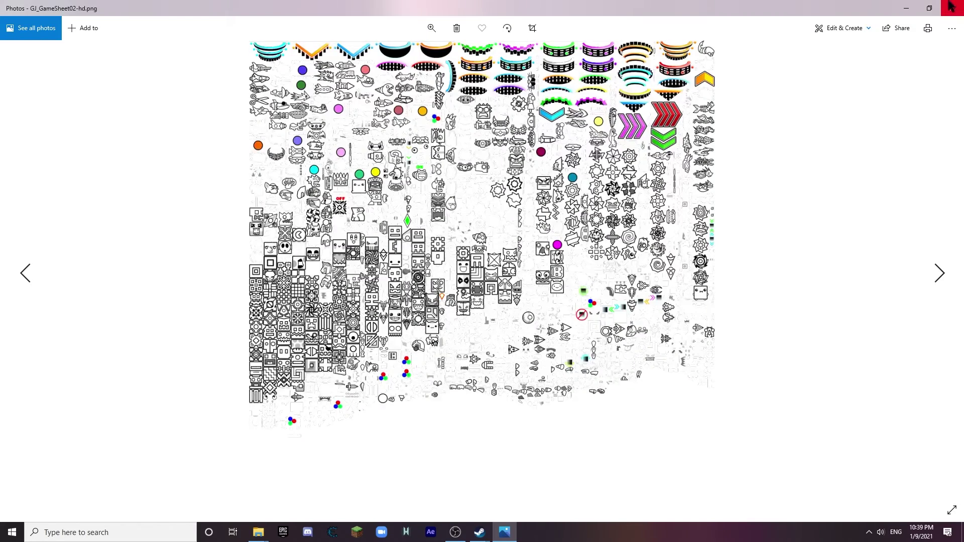
pyautogui.click(950, 7)
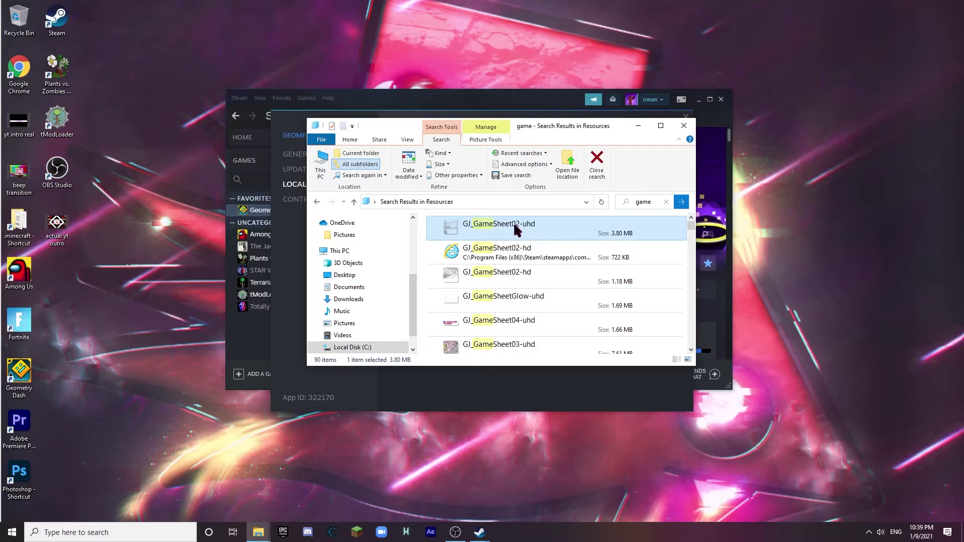
pyautogui.doubleClick(516, 230)
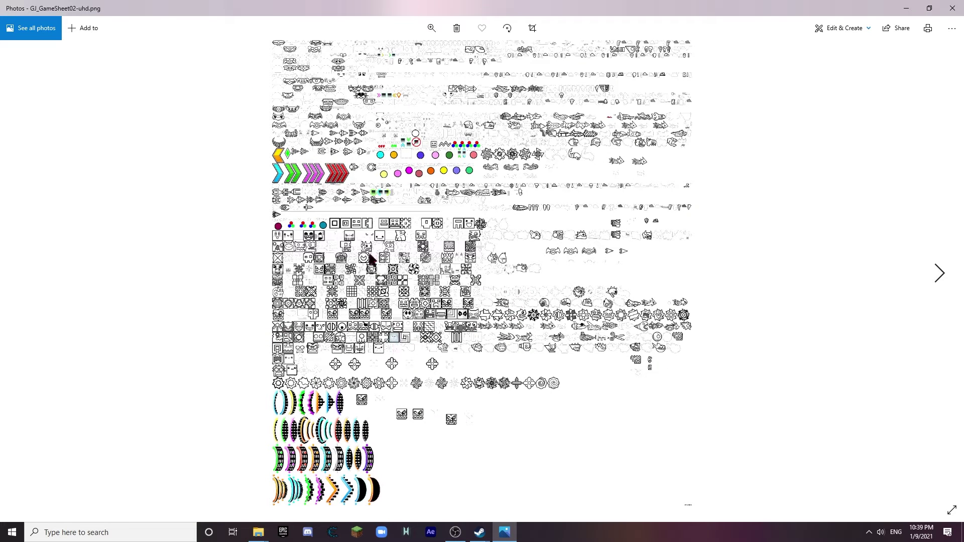
# - Zoom into the uhd sprite sheet and pan across the enlarged icons
pyautogui.click(431, 27)
pyautogui.scroll(6, 427, 83)
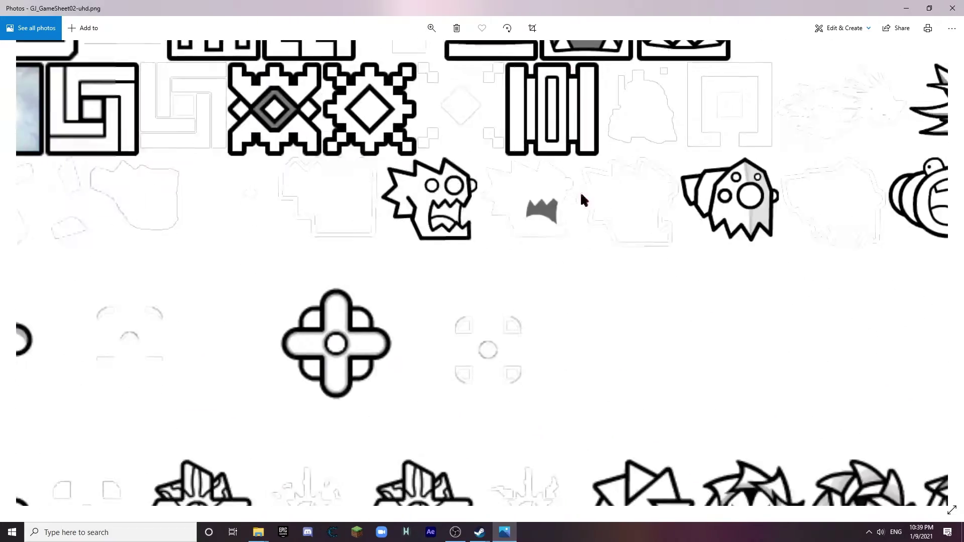
pyautogui.moveTo(587, 321); pyautogui.dragTo(580, 206)
pyautogui.moveTo(637, 402); pyautogui.dragTo(609, 243)
pyautogui.moveTo(351, 351); pyautogui.dragTo(594, 413)
pyautogui.moveTo(426, 151); pyautogui.dragTo(708, 97)
# - Adjust the zoom level to examine the cat icons up close
pyautogui.click(431, 28)
pyautogui.moveTo(422, 54); pyautogui.dragTo(396, 55)
pyautogui.moveTo(409, 207); pyautogui.dragTo(495, 411)
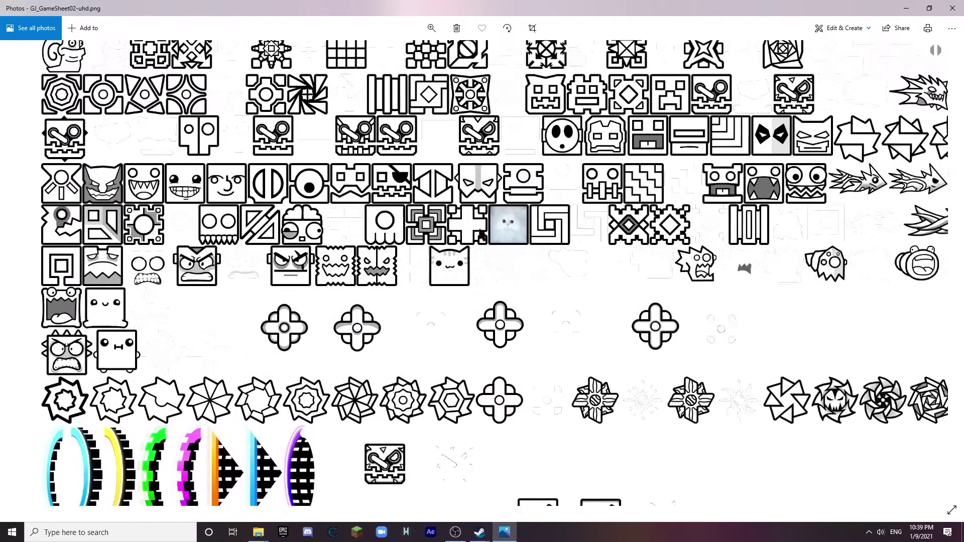
pyautogui.moveTo(496, 61); pyautogui.dragTo(459, 79)
pyautogui.click(431, 27)
pyautogui.moveTo(401, 53); pyautogui.dragTo(442, 53)
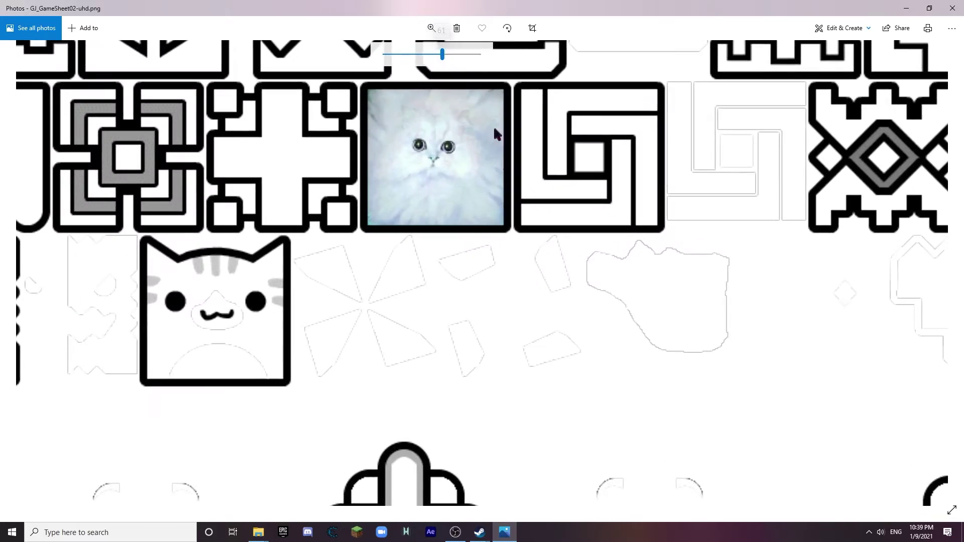
pyautogui.moveTo(450, 235); pyautogui.dragTo(451, 265)
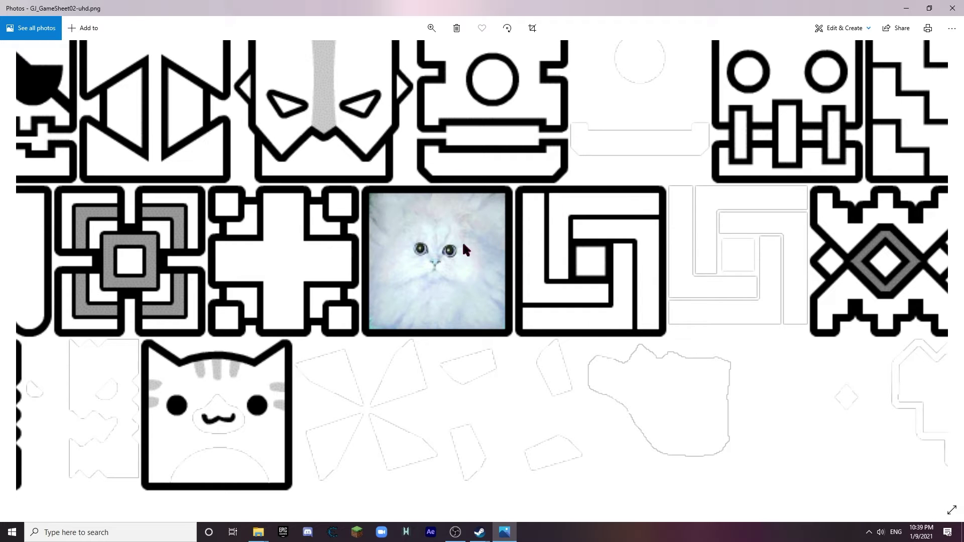
pyautogui.moveTo(439, 53); pyautogui.dragTo(411, 54)
pyautogui.moveTo(537, 264); pyautogui.dragTo(499, 248)
# - Close Photos and open GJ_GameSheet02-uhd with Edit with Paint 3D
pyautogui.hotkey('alt', 'F4')
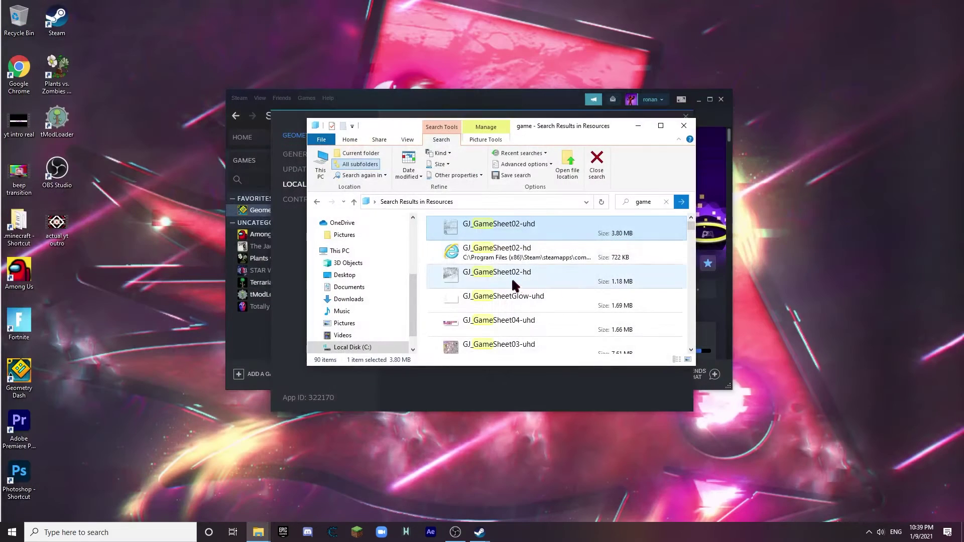
pyautogui.rightClick(505, 244)
pyautogui.click(524, 230)
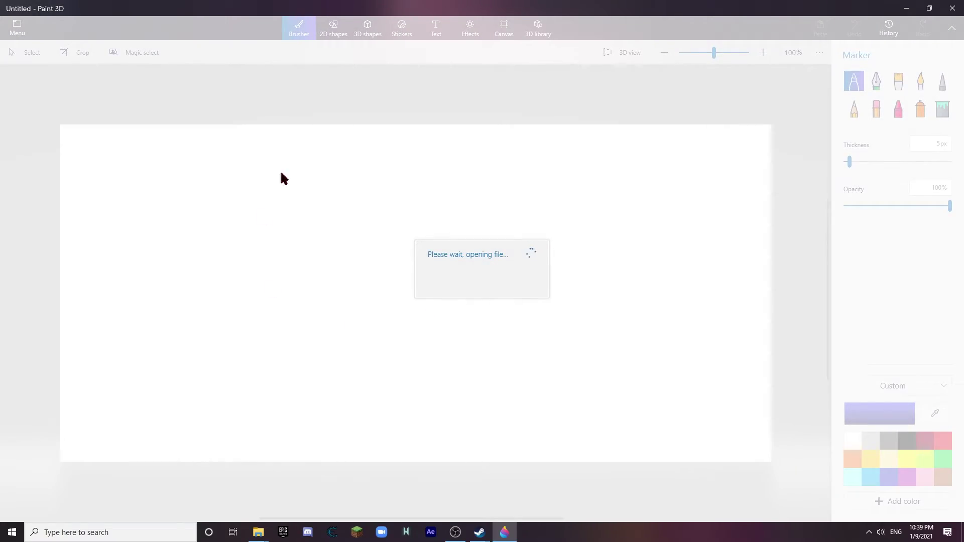
# - Zoom in on the cube icons of the loaded sheet, then bring up the Explorer windows
pyautogui.scroll(5, 311, 389)
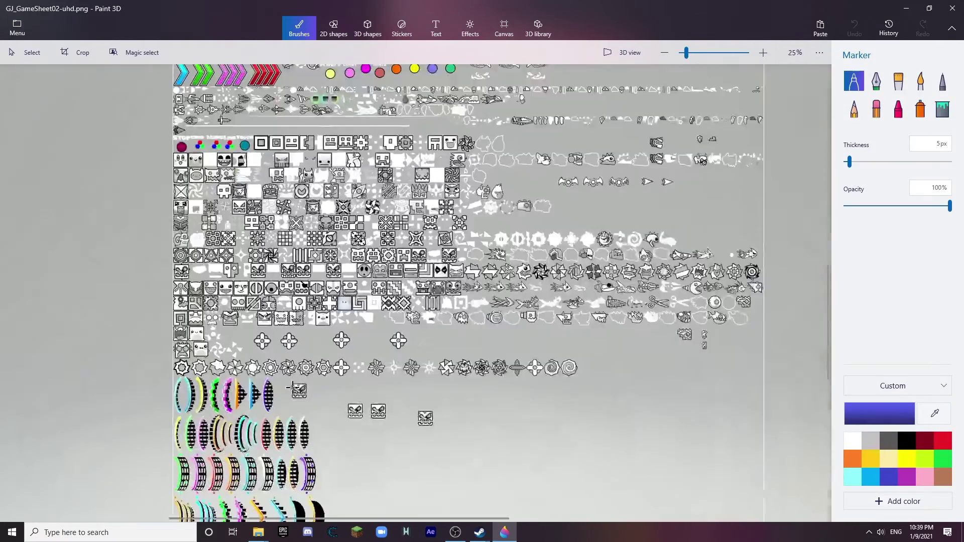
pyautogui.scroll(2, 81, 213)
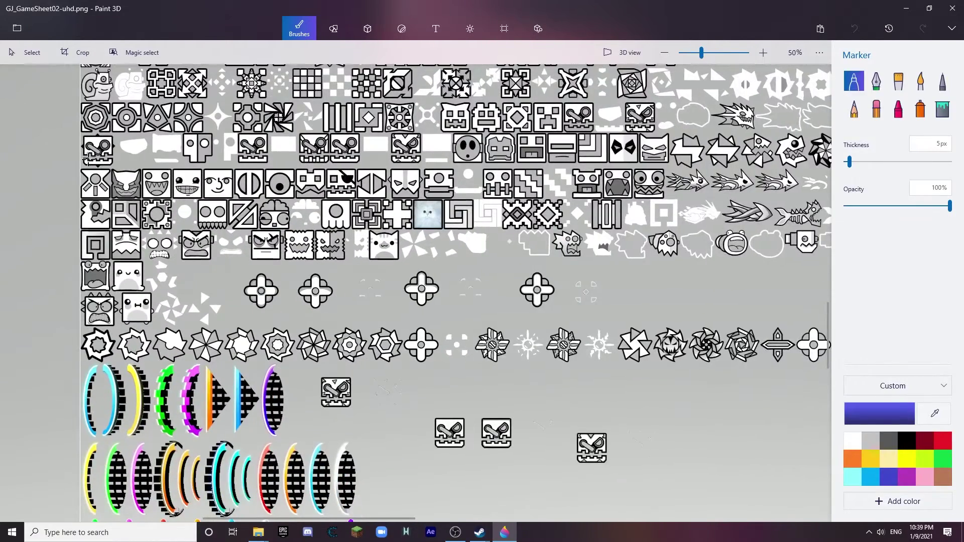
pyautogui.scroll(1, 287, 268)
pyautogui.scroll(1, 145, 165)
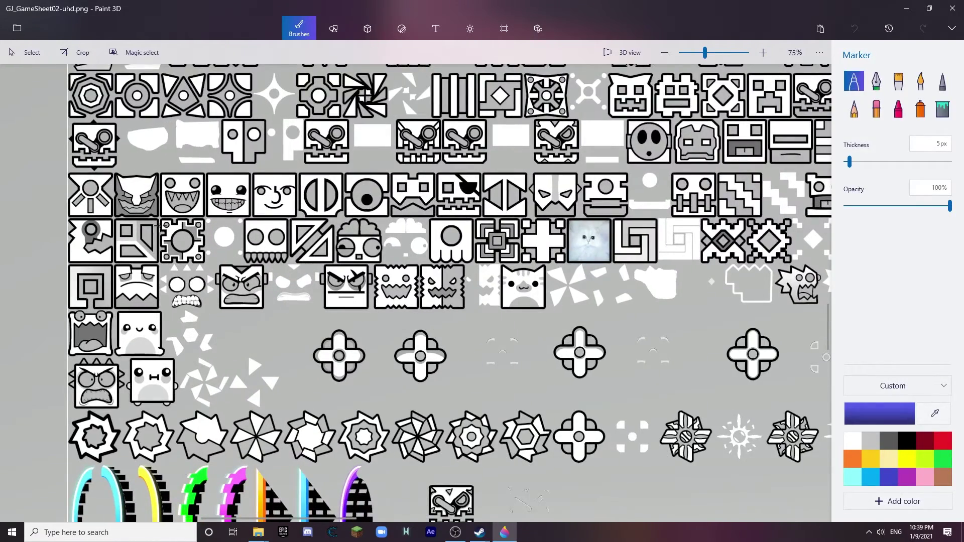
pyautogui.scroll(3, 276, 222)
pyautogui.scroll(-4, 207, 202)
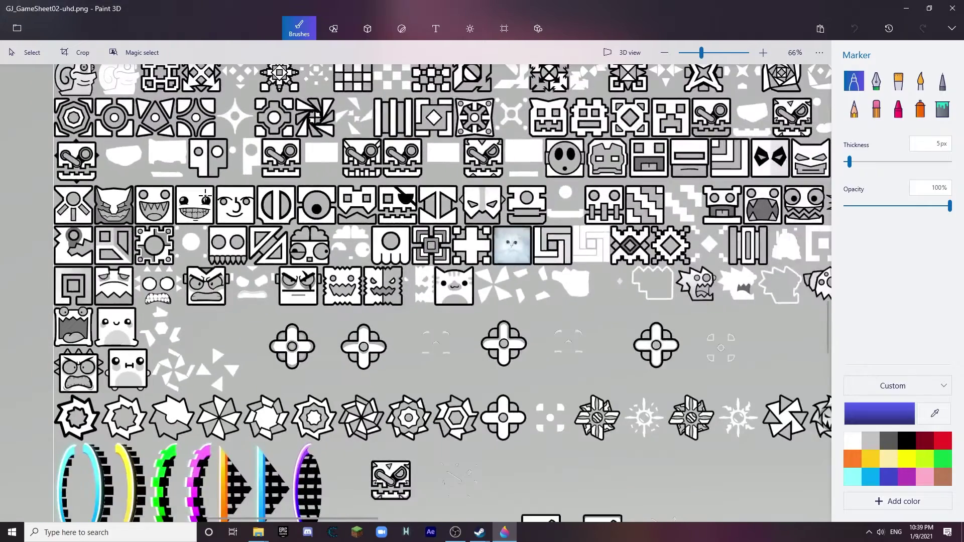
pyautogui.scroll(3, 192, 185)
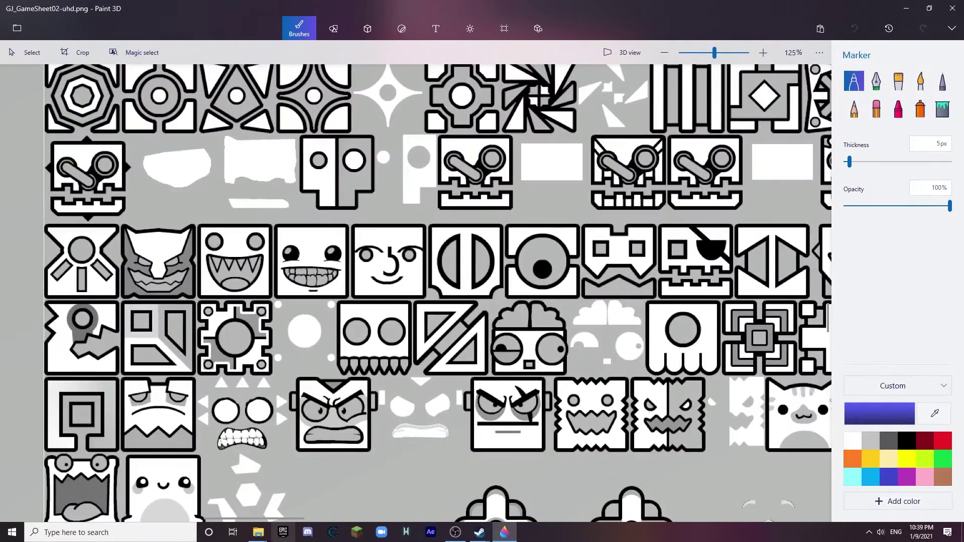
pyautogui.click(258, 532)
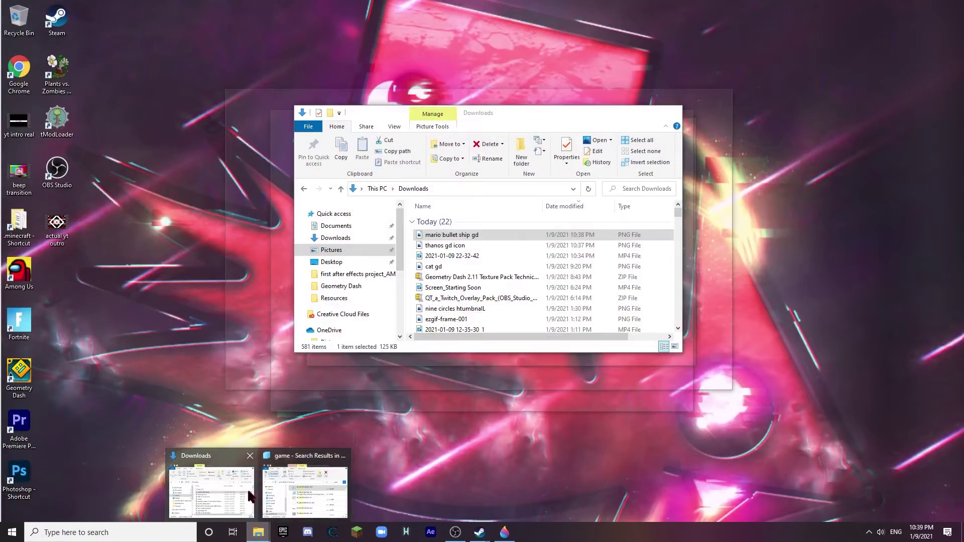
# - Insert the 'thanos gd icon' image from Downloads onto the Paint 3D sprite sheet
pyautogui.click(211, 490)
pyautogui.moveTo(451, 245); pyautogui.dragTo(232, 296)
pyautogui.click(335, 379)
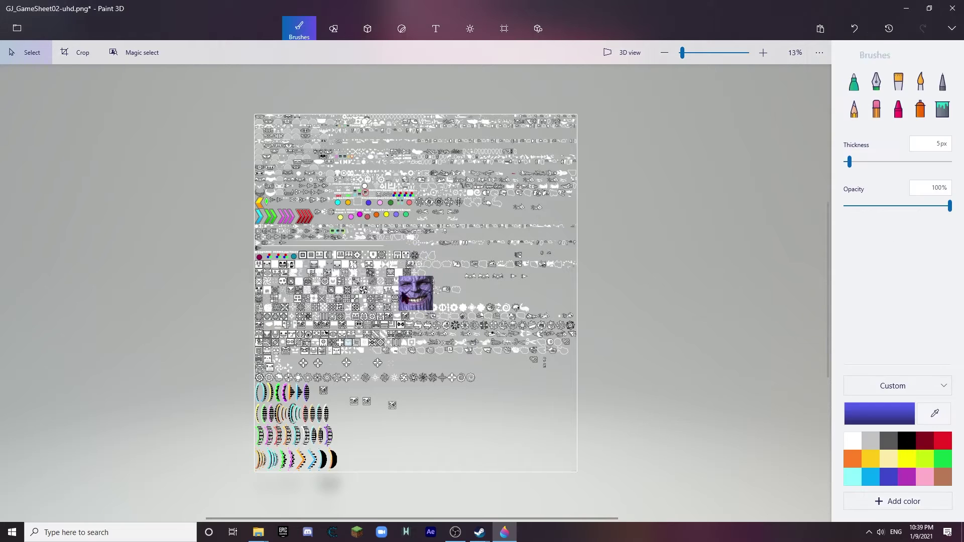
pyautogui.moveTo(354, 300); pyautogui.dragTo(354, 300)
pyautogui.click(445, 315)
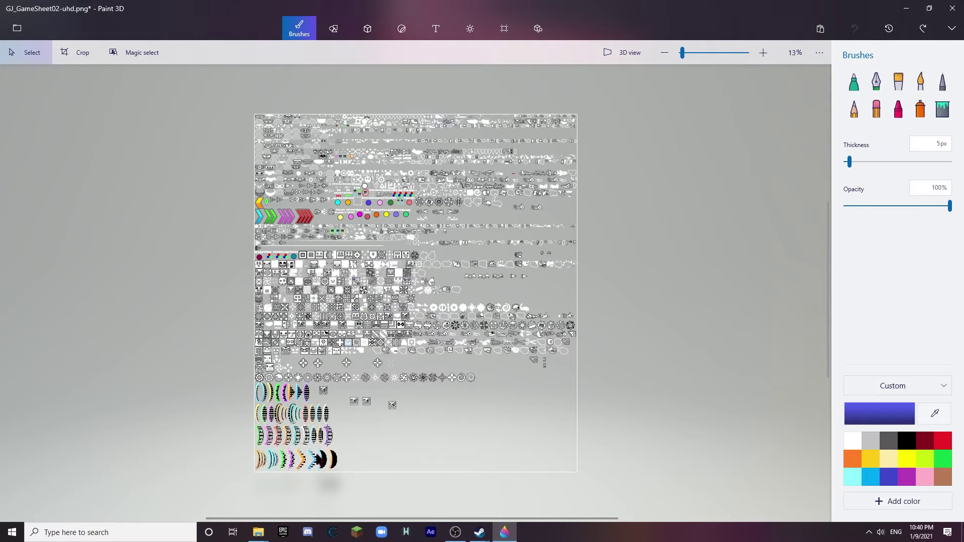
pyautogui.click(257, 533)
pyautogui.moveTo(445, 246)
pyautogui.mouseDown()
pyautogui.moveTo(344, 366)
pyautogui.moveTo(312, 354)
pyautogui.mouseUp()
pyautogui.click(391, 39)
# - Resize the Thanos image to 109 × 109 px and position it over a cube tile
pyautogui.scroll(3, 348, 304)
pyautogui.moveTo(454, 284); pyautogui.dragTo(367, 336)
pyautogui.scroll(5, 283, 366)
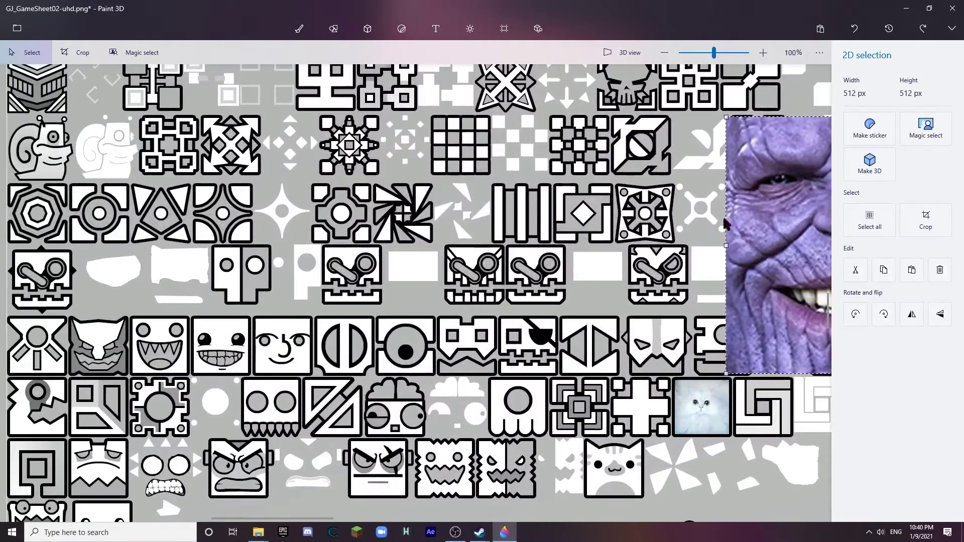
pyautogui.moveTo(724, 224); pyautogui.dragTo(192, 266)
pyautogui.moveTo(438, 165); pyautogui.dragTo(214, 337)
pyautogui.scroll(5, 233, 371)
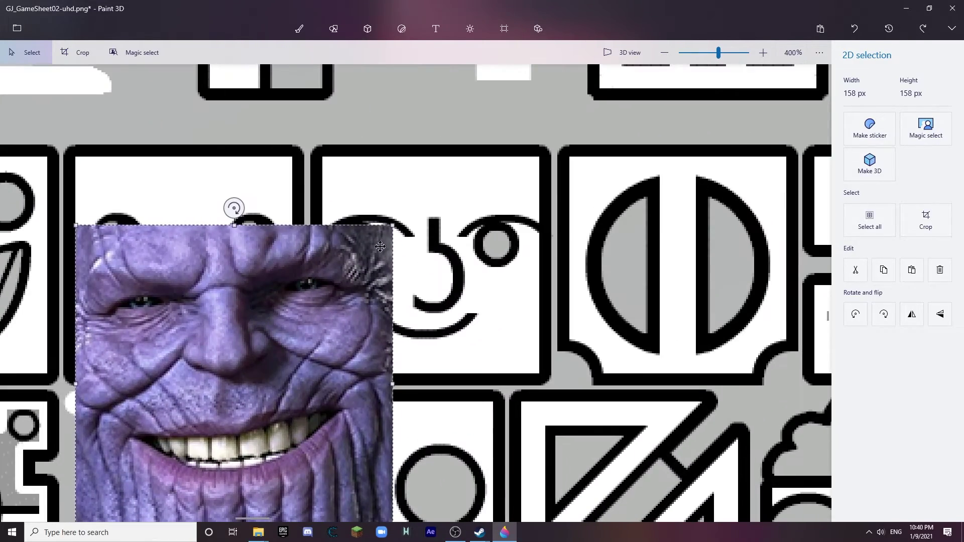
pyautogui.moveTo(393, 226); pyautogui.dragTo(249, 368)
pyautogui.moveTo(175, 415); pyautogui.dragTo(423, 203)
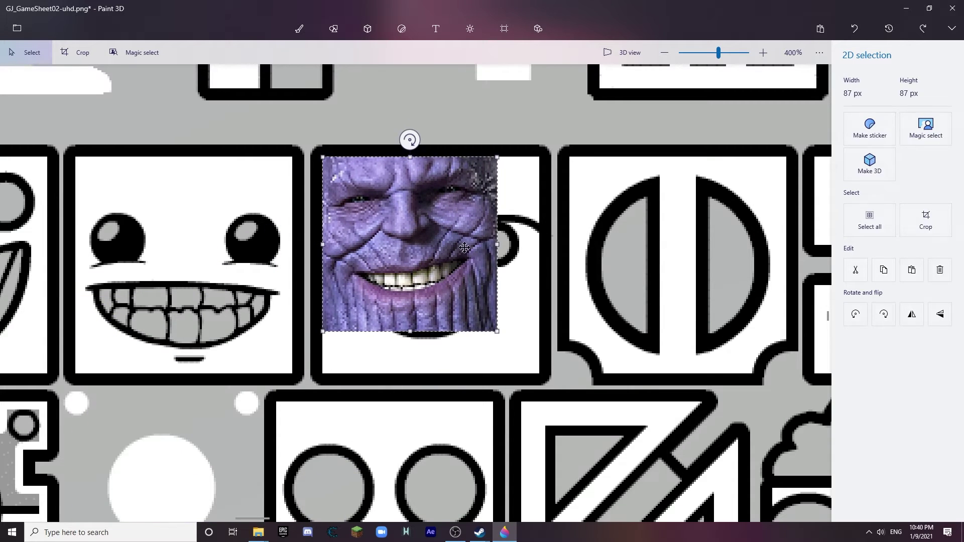
pyautogui.moveTo(496, 331)
pyautogui.mouseDown()
pyautogui.moveTo(532, 383)
pyautogui.moveTo(537, 376)
pyautogui.mouseUp()
# - Commit the Thanos face onto the sheet and zoom in and out to check the tile
pyautogui.click(448, 388)
pyautogui.scroll(-5, 449, 365)
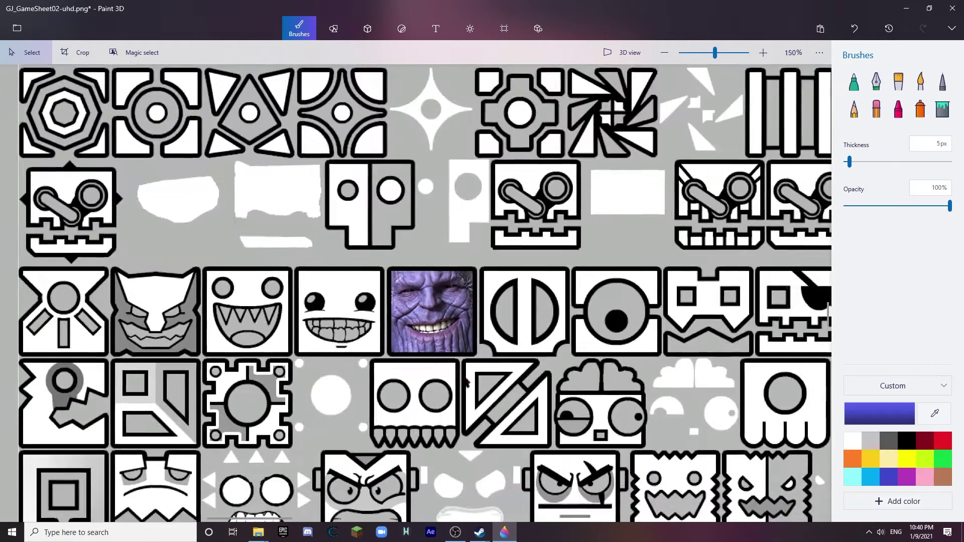
pyautogui.scroll(-6, 450, 364)
pyautogui.scroll(3, 658, 498)
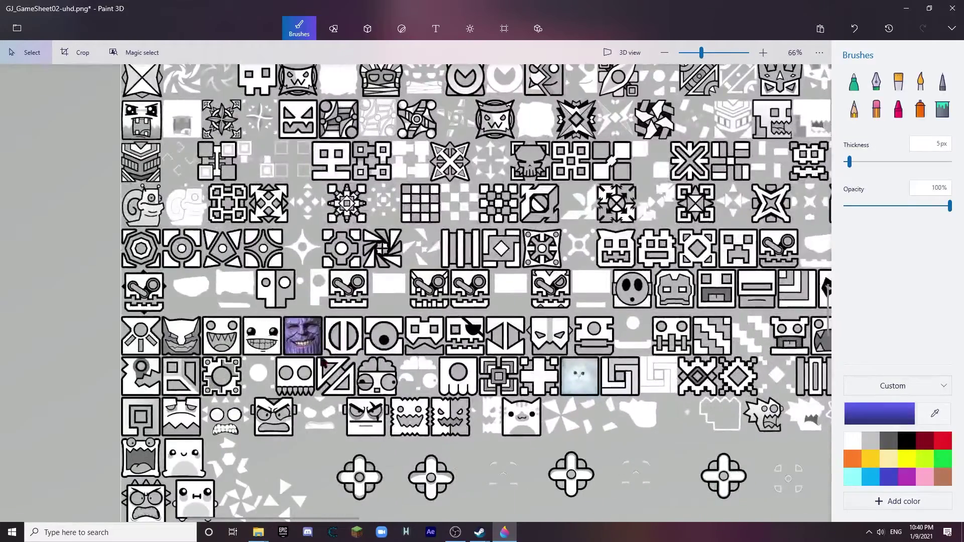
pyautogui.scroll(3, 342, 360)
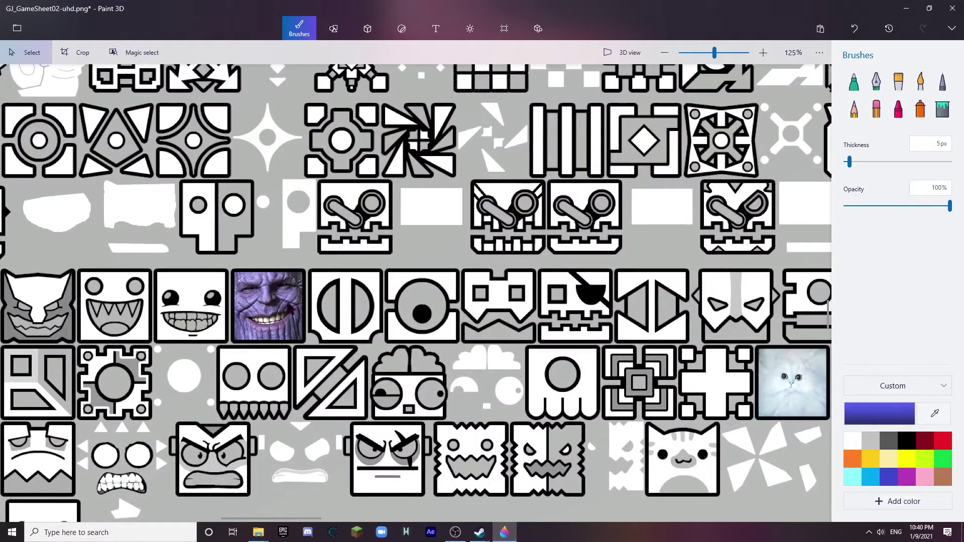
pyautogui.scroll(-3, 279, 331)
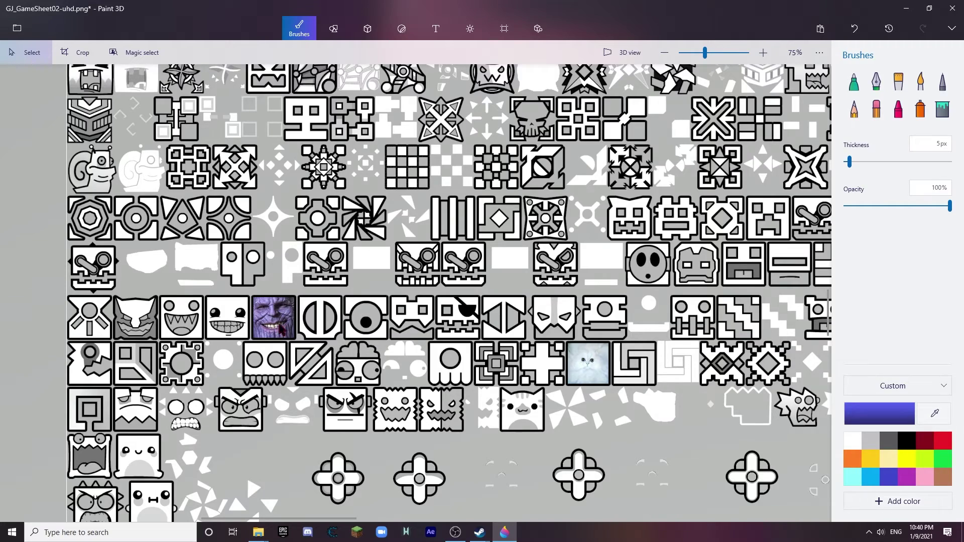
pyautogui.scroll(-2, 276, 327)
pyautogui.scroll(3, 276, 328)
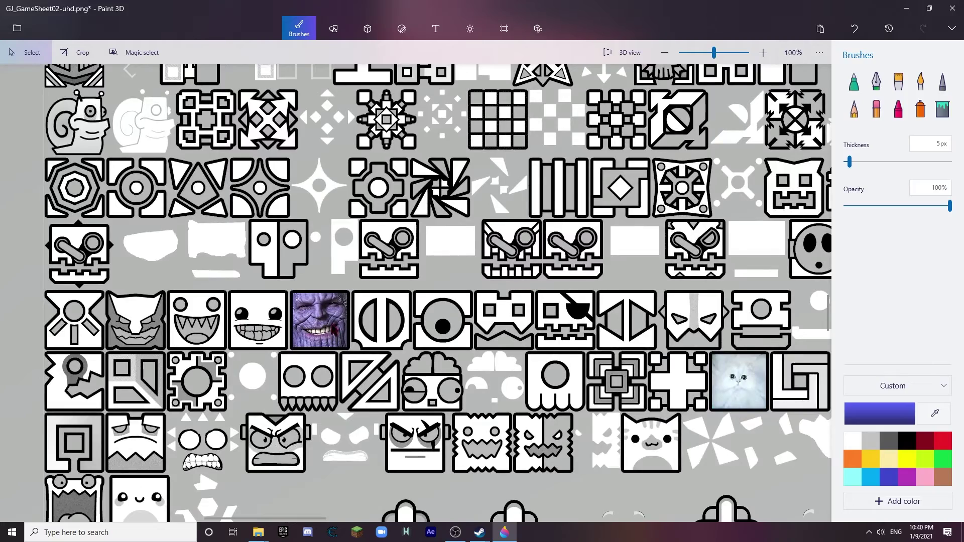
pyautogui.scroll(-5, 412, 337)
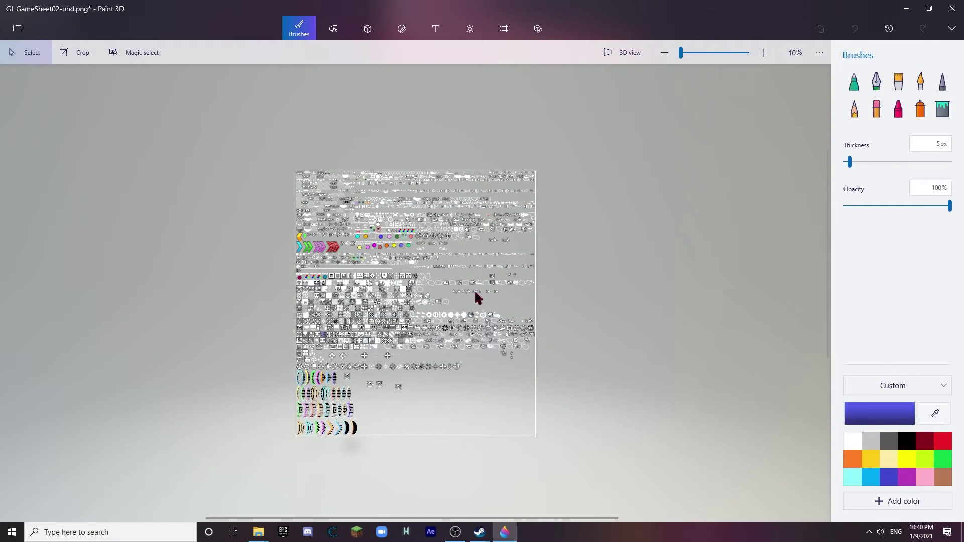
# - Save the sprite sheet with Ctrl+S and reopen GJ_GameSheet02-uhd in Paint 3D
pyautogui.hotkey('ctrl', 's')
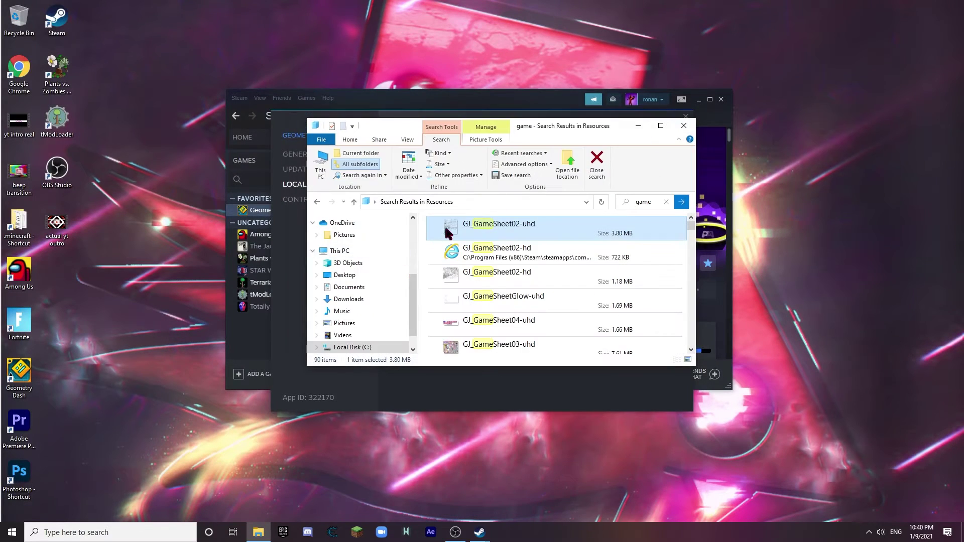
pyautogui.rightClick(447, 232)
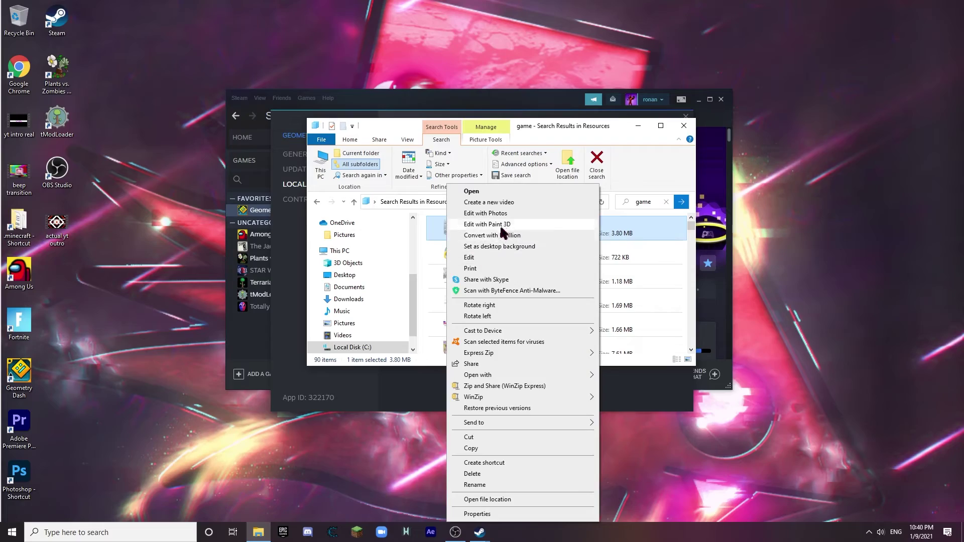
pyautogui.click(444, 229)
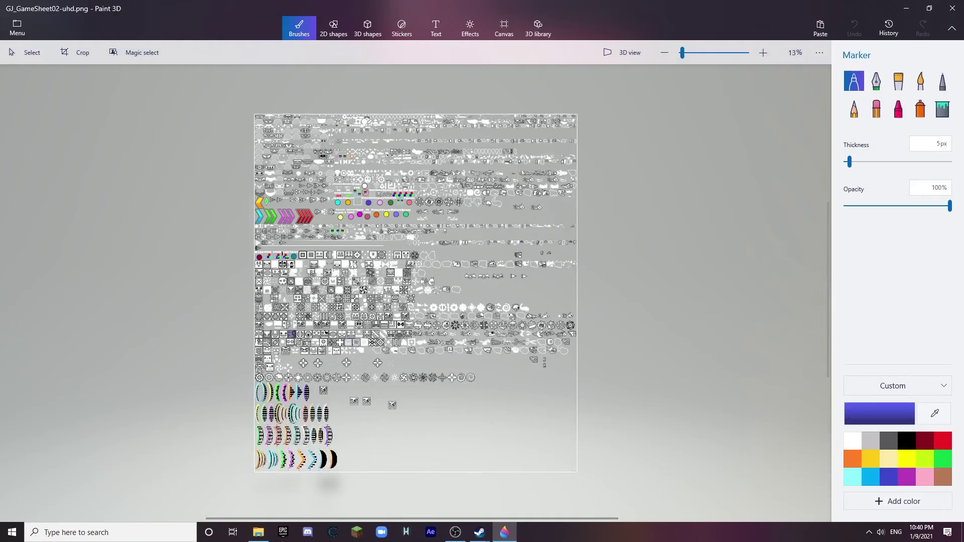
# - Zoom around the reopened sheet's ship sprites and close the search results window
pyautogui.scroll(-2, 417, 244)
pyautogui.scroll(3, 417, 245)
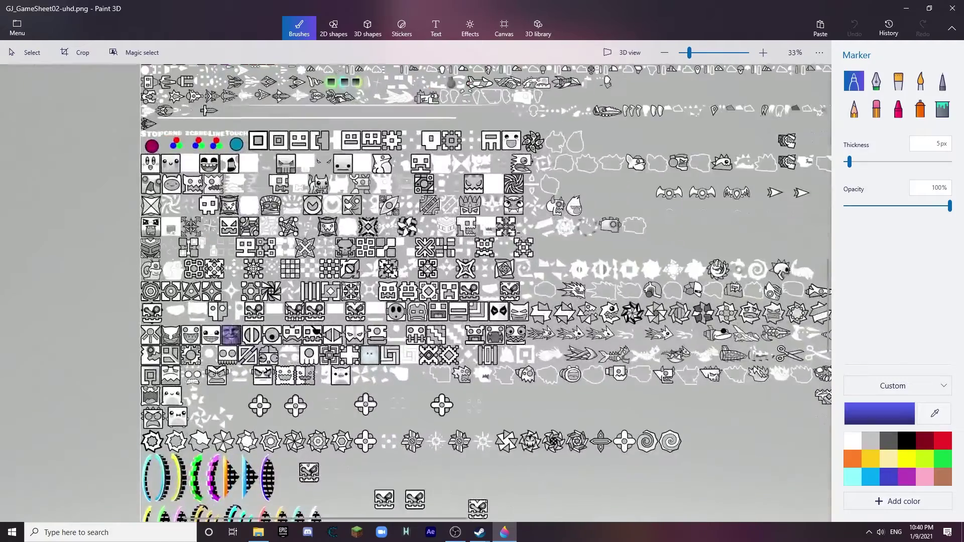
pyautogui.scroll(-5, 587, 247)
pyautogui.scroll(4, 451, 218)
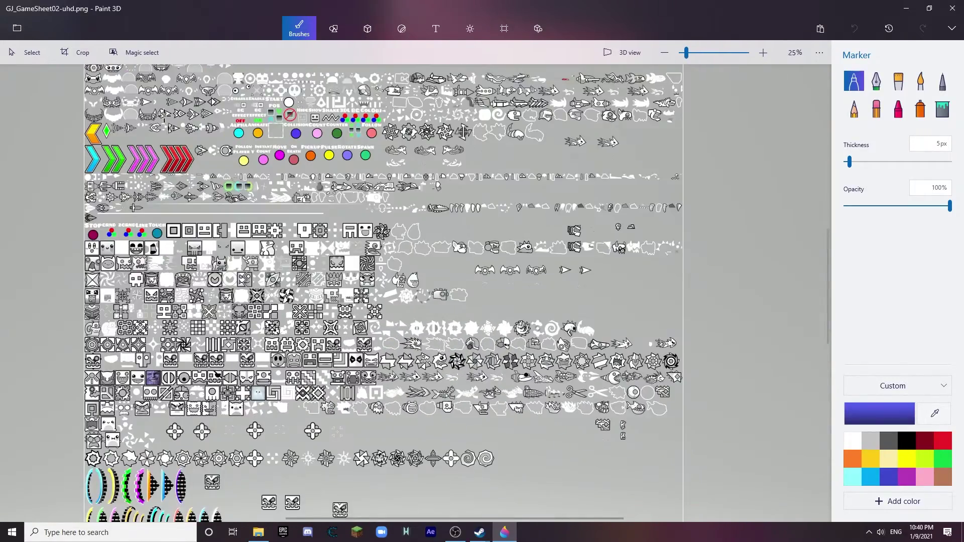
pyautogui.scroll(1, 186, 151)
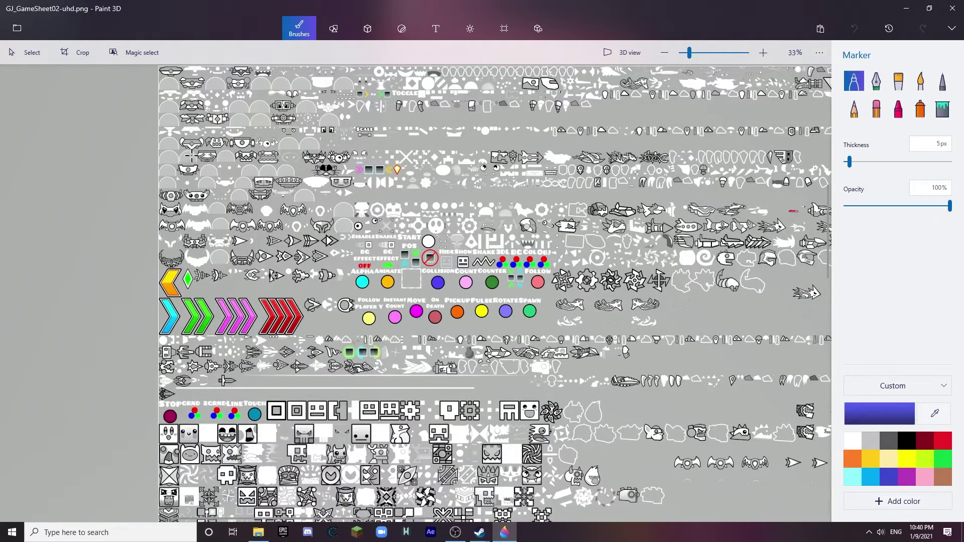
pyautogui.scroll(-1, 390, 154)
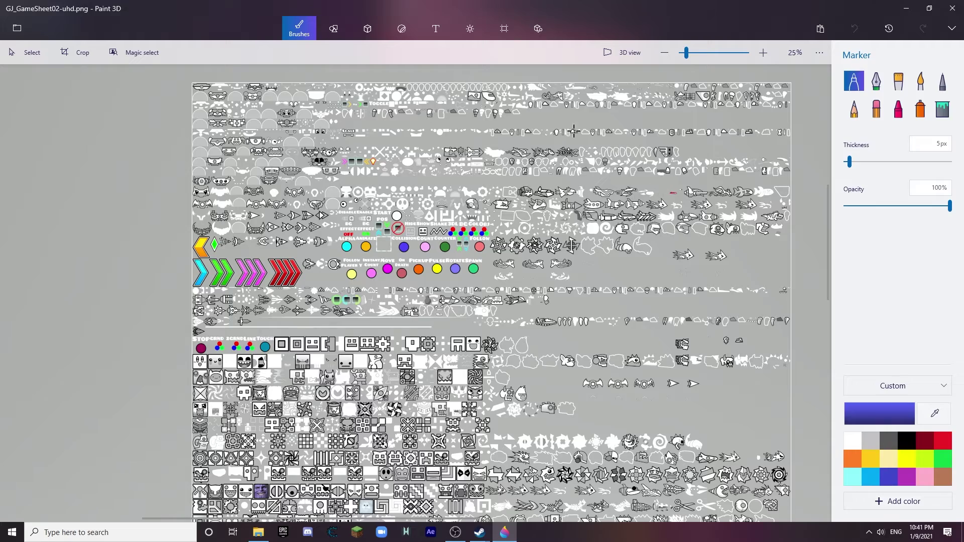
pyautogui.scroll(3, 570, 245)
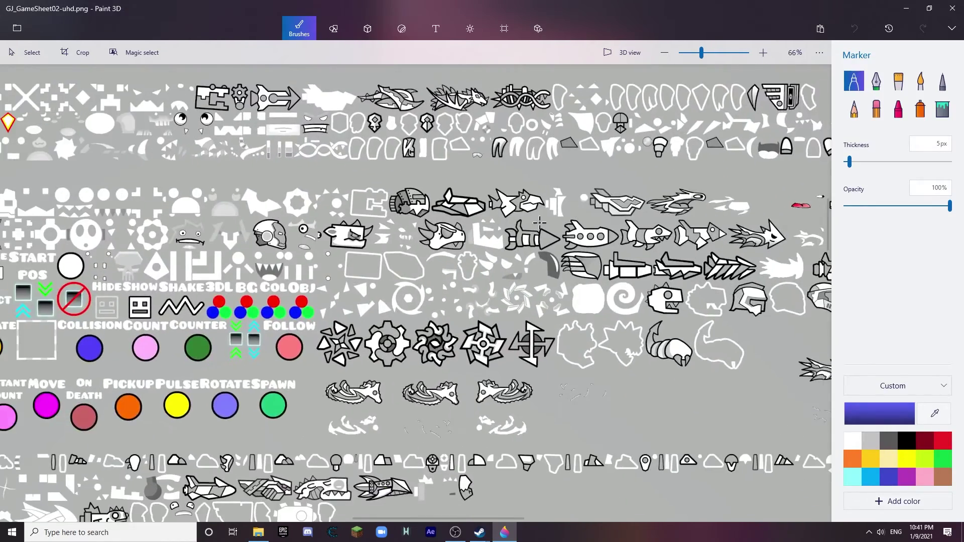
pyautogui.scroll(-3, 431, 246)
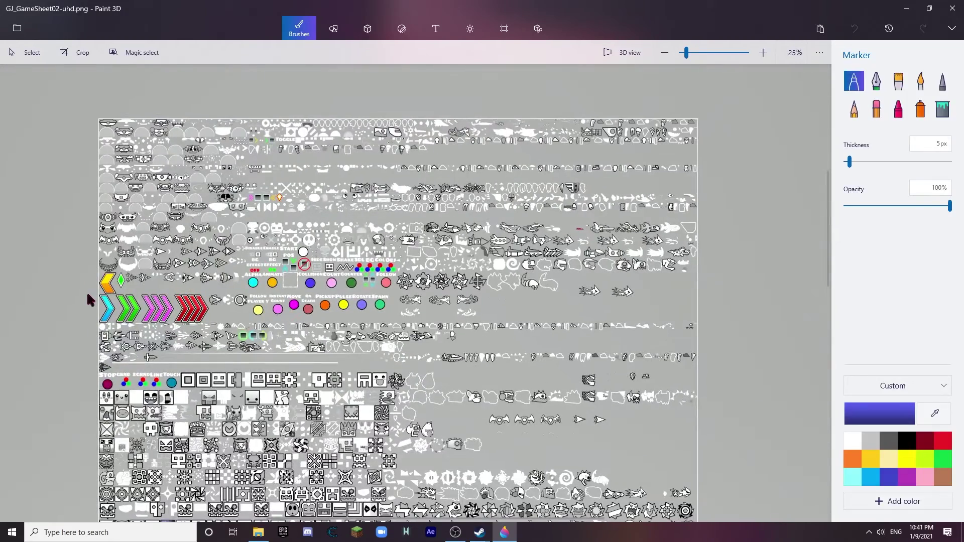
pyautogui.scroll(-2, 271, 362)
pyautogui.scroll(3, 271, 362)
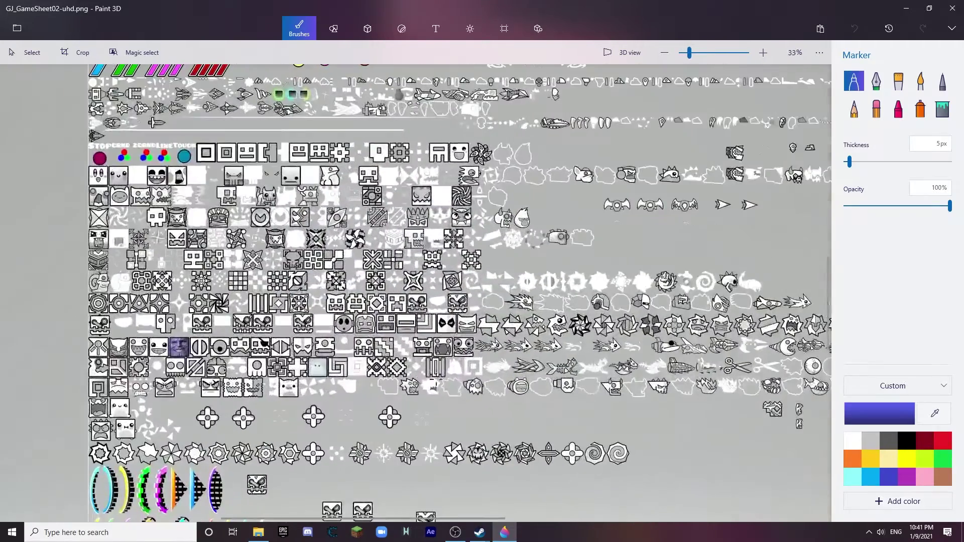
pyautogui.scroll(6, 616, 373)
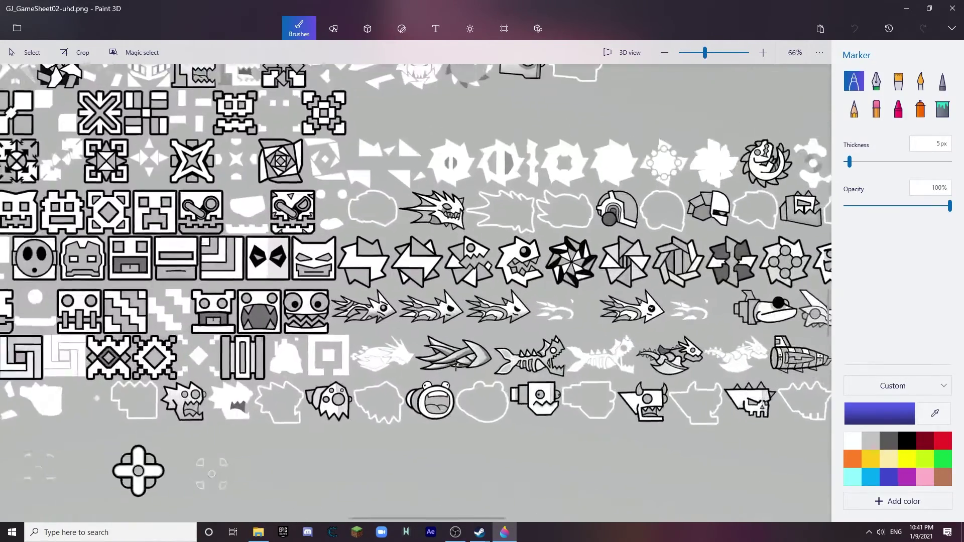
pyautogui.scroll(1, 578, 382)
pyautogui.scroll(-1, 387, 398)
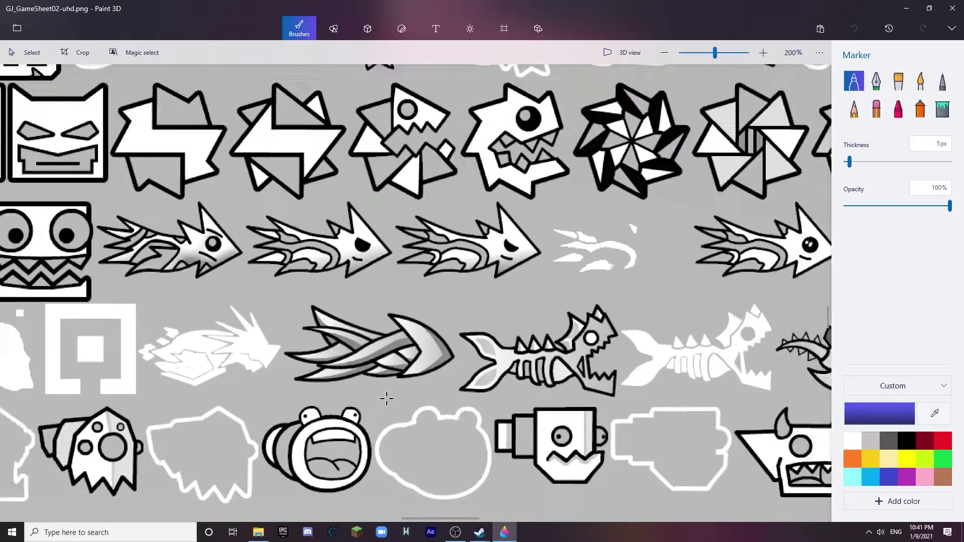
pyautogui.click(264, 530)
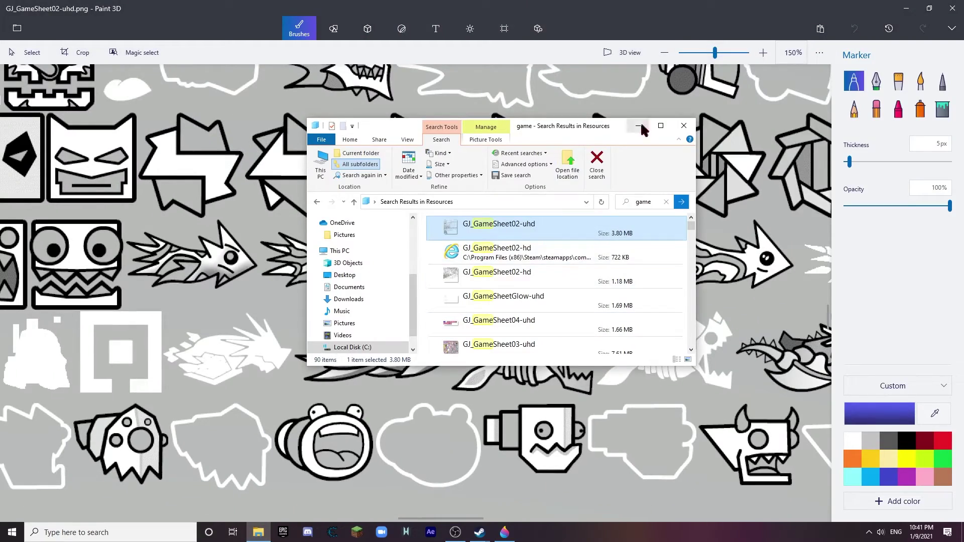
pyautogui.click(684, 126)
# - Inspect the ship rows again, then show the Downloads folder containing 'mario bullet ship gd'
pyautogui.scroll(-1, 496, 362)
pyautogui.scroll(-1, 495, 362)
pyautogui.scroll(-1, 711, 391)
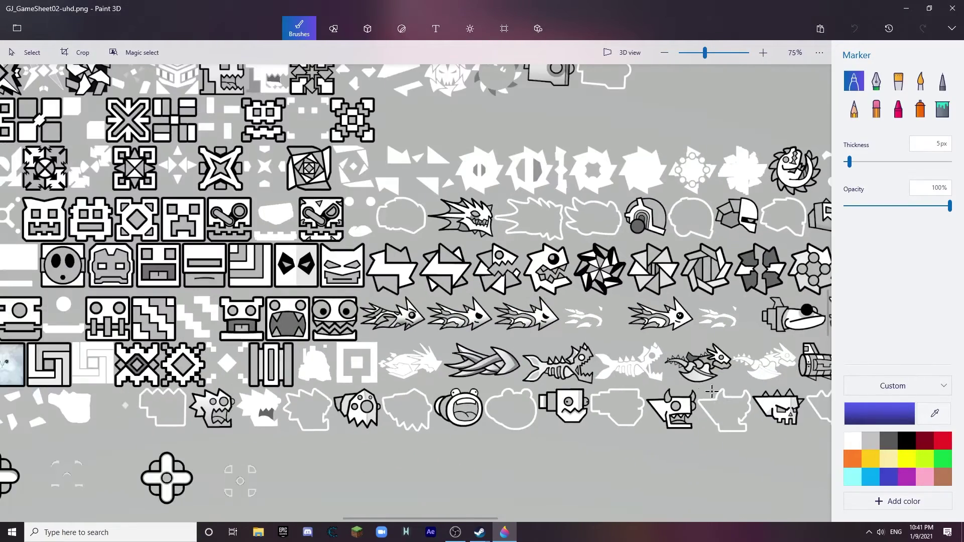
pyautogui.scroll(-3, 700, 453)
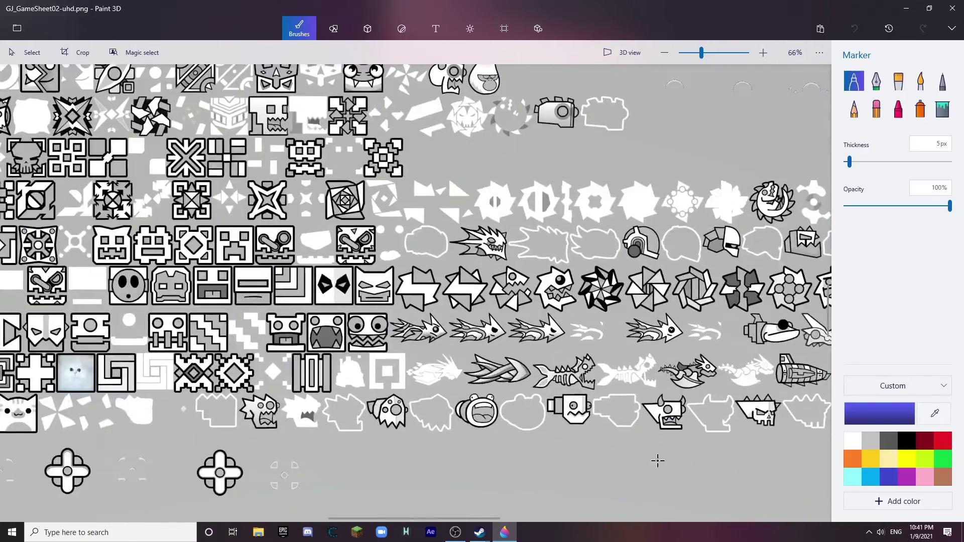
pyautogui.scroll(3, 745, 458)
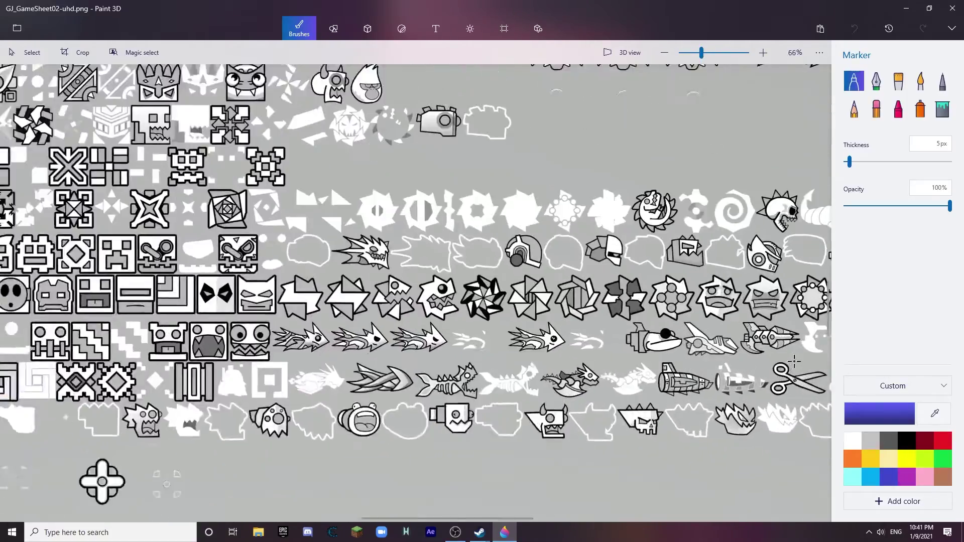
pyautogui.scroll(-5, 775, 366)
pyautogui.scroll(3, 519, 374)
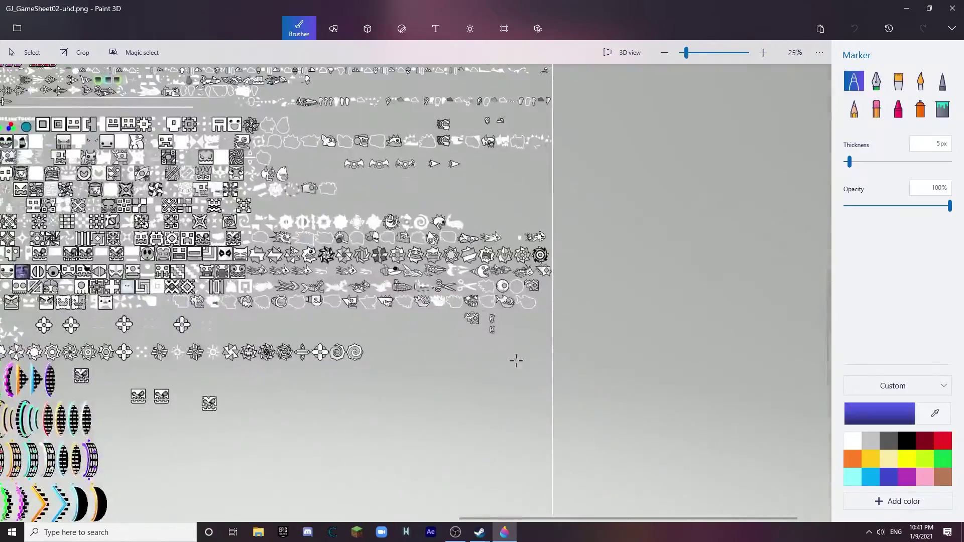
pyautogui.scroll(2, 607, 286)
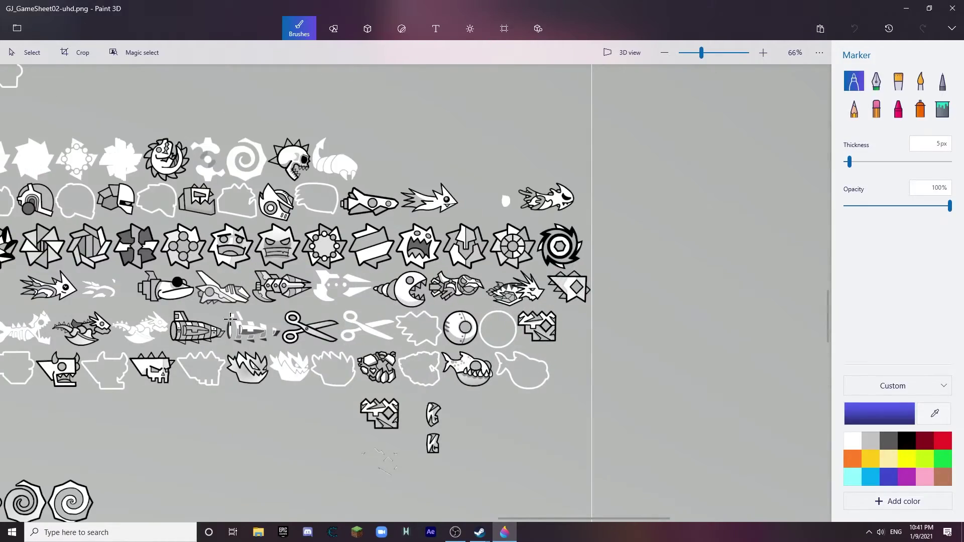
pyautogui.scroll(1, 87, 301)
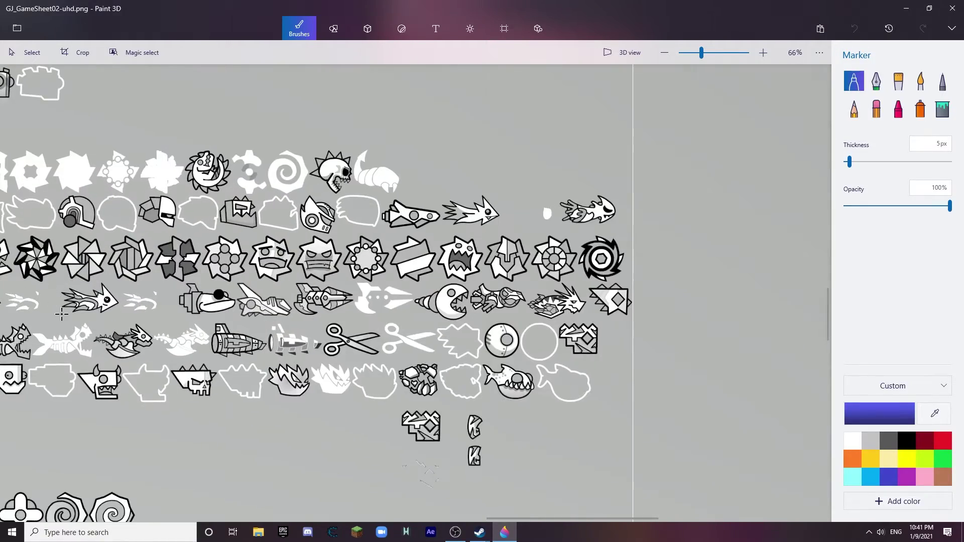
pyautogui.scroll(-1, 36, 287)
pyautogui.scroll(4, 139, 271)
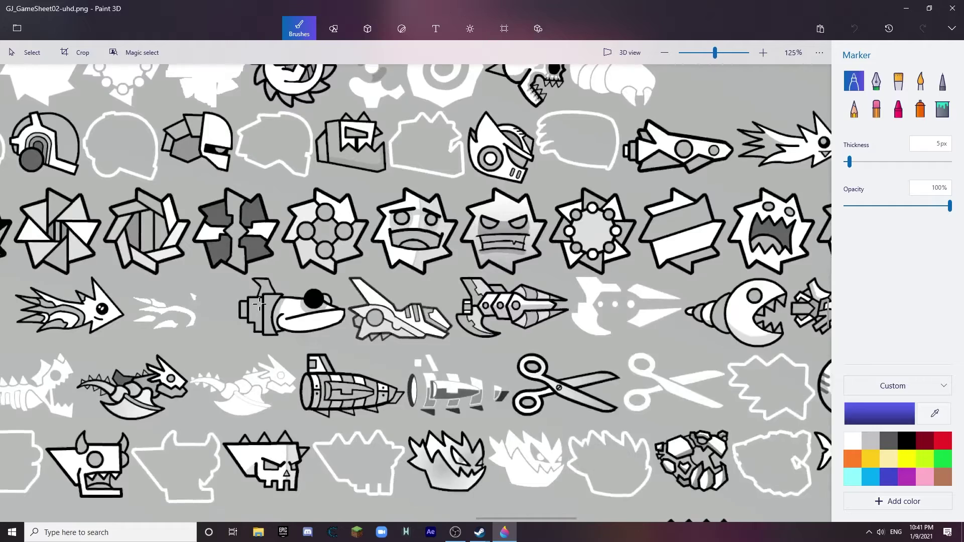
pyautogui.scroll(1, 139, 270)
pyautogui.scroll(-1, 375, 346)
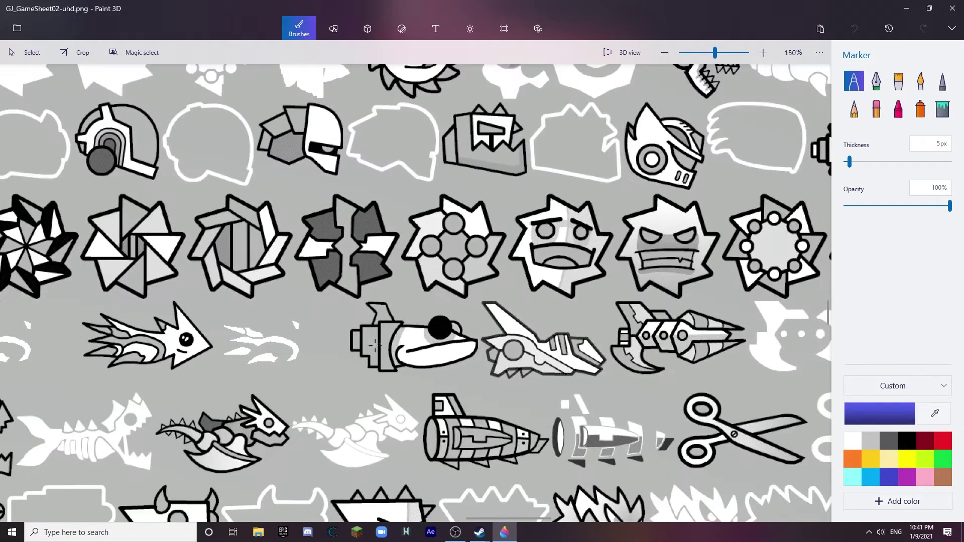
pyautogui.click(258, 532)
pyautogui.click(341, 238)
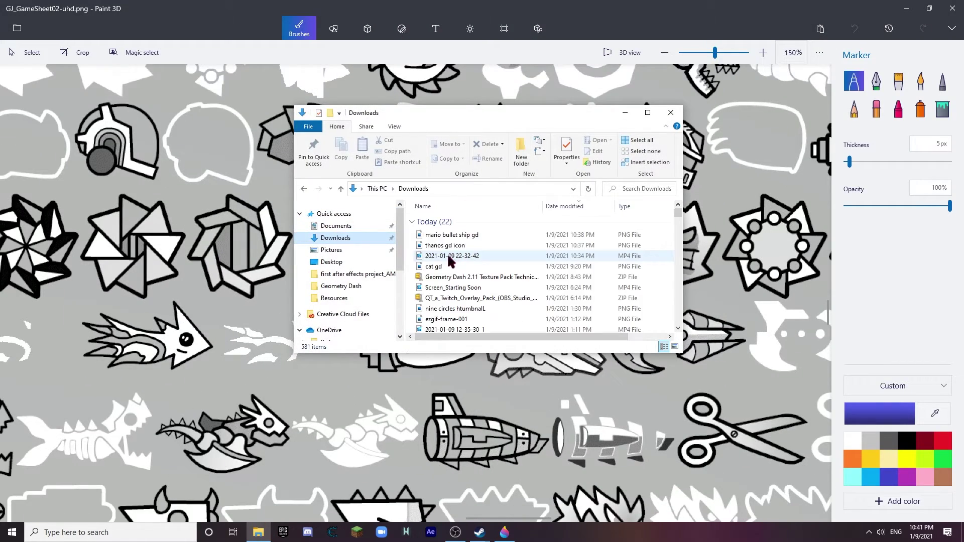
# - Drop the 'mario bullet ship gd' image onto the sheet and move and rotate it
pyautogui.moveTo(448, 235); pyautogui.dragTo(256, 329)
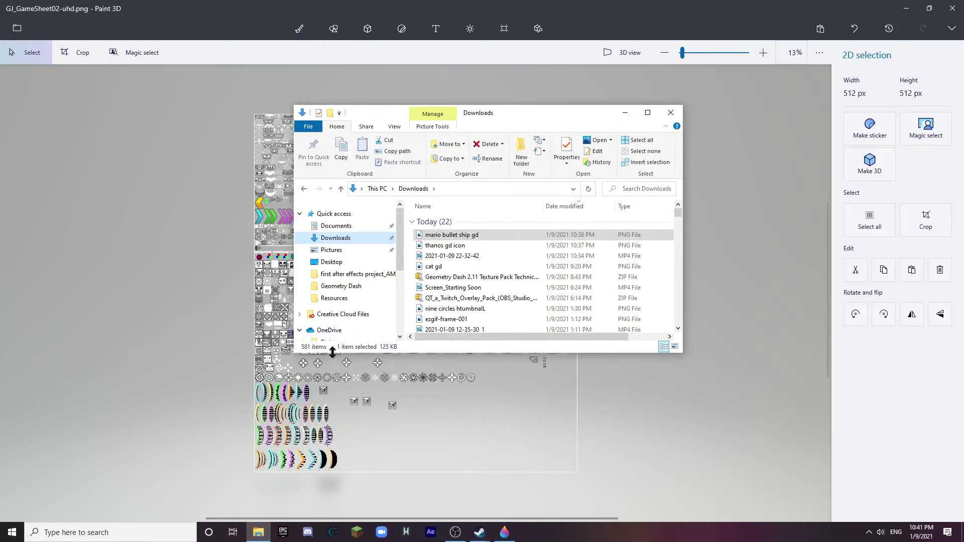
pyautogui.click(251, 6)
pyautogui.scroll(5, 417, 298)
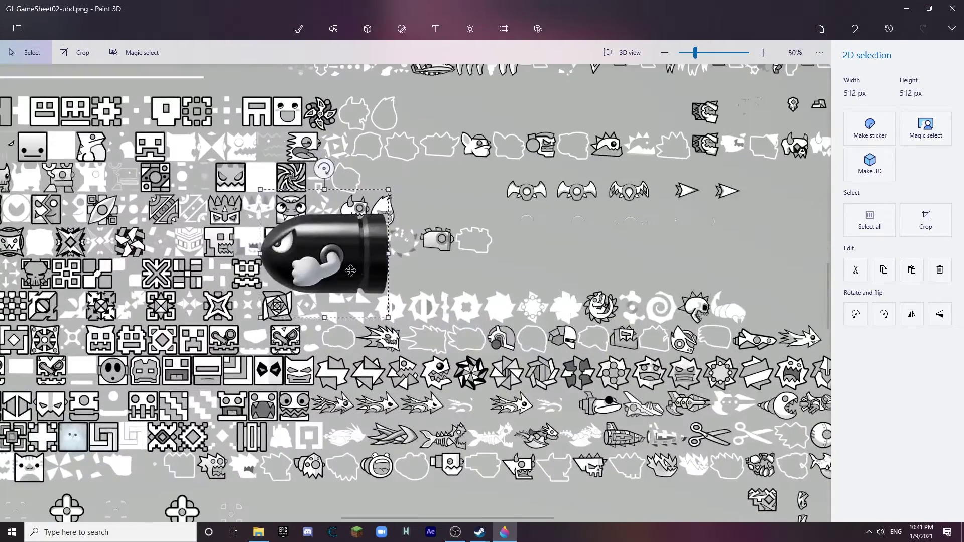
pyautogui.moveTo(350, 271); pyautogui.dragTo(603, 370)
pyautogui.scroll(4, 723, 439)
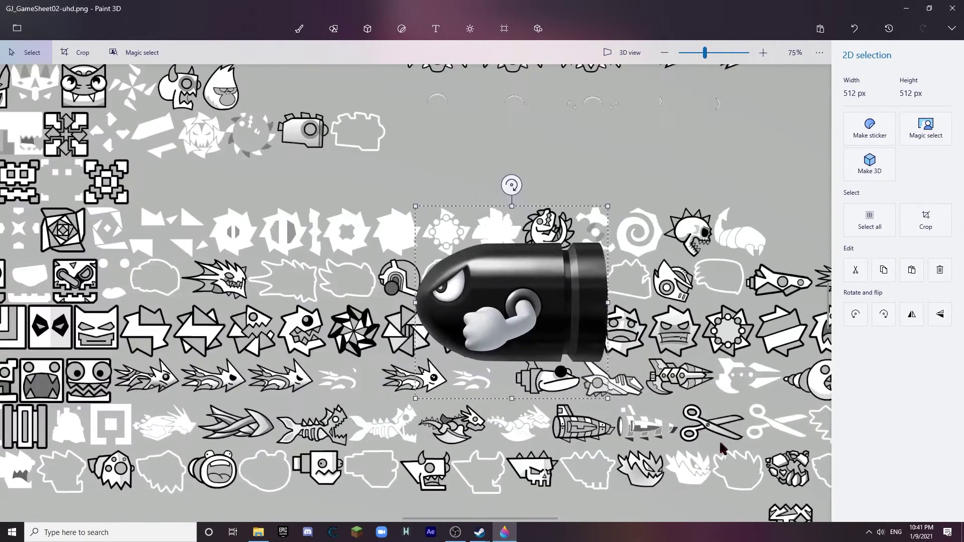
pyautogui.scroll(-3, 520, 253)
pyautogui.moveTo(418, 110)
pyautogui.mouseDown()
pyautogui.moveTo(540, 216)
pyautogui.moveTo(427, 113)
pyautogui.moveTo(456, 202)
pyautogui.moveTo(404, 113)
pyautogui.moveTo(425, 113)
pyautogui.mouseUp()
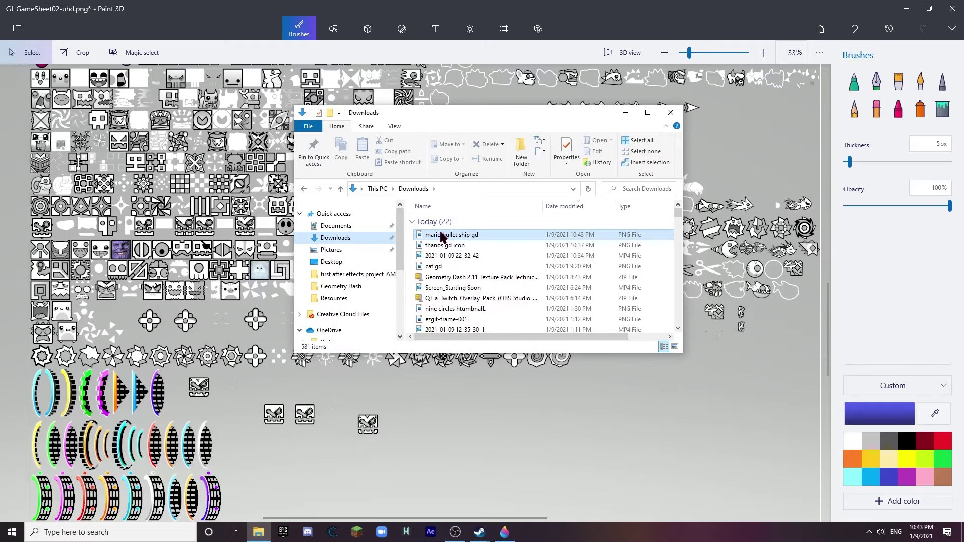
# - Paste the updated 512 × 512 px bullet image and move it toward the ship rows
pyautogui.hotkey('ctrl', 'v')
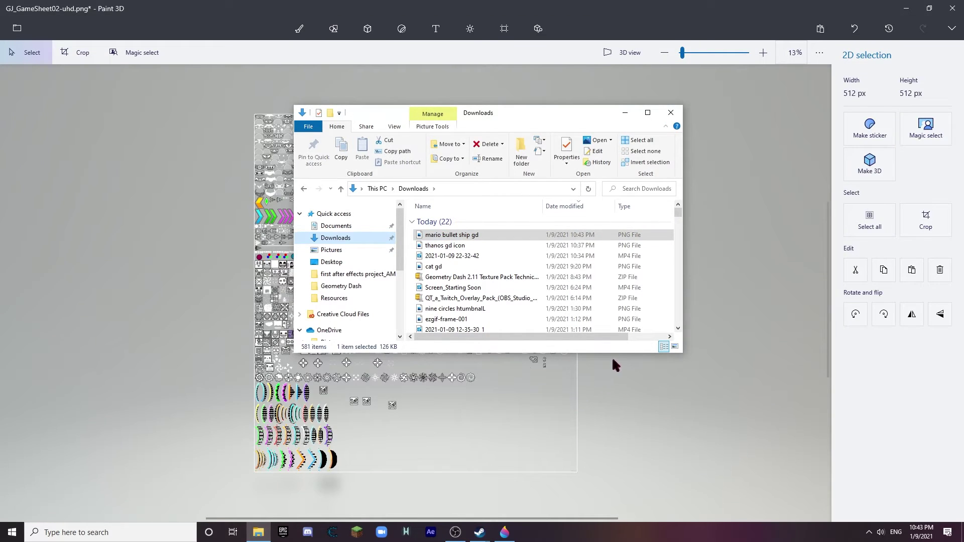
pyautogui.click(515, 12)
pyautogui.scroll(5, 472, 277)
pyautogui.moveTo(374, 307); pyautogui.dragTo(551, 357)
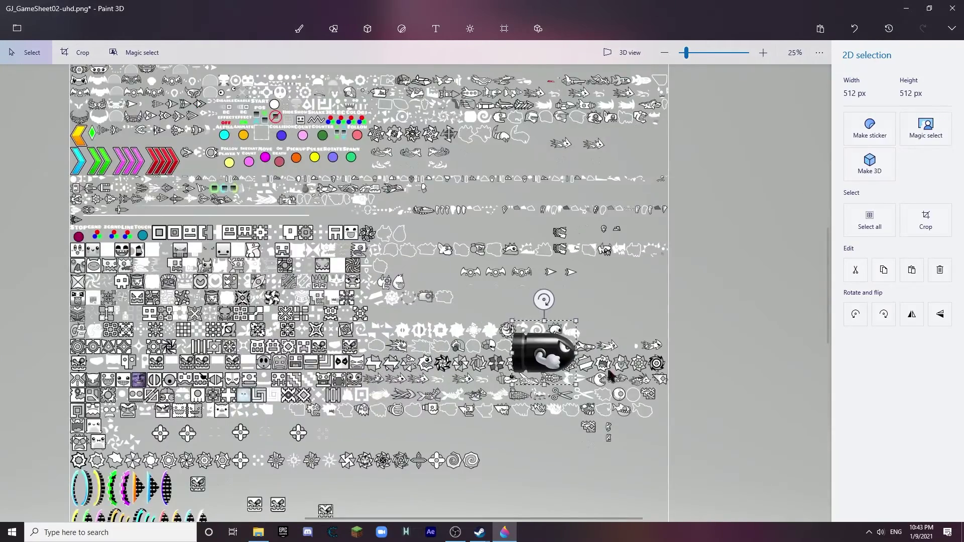
# - Shrink the bullet image from 512 px to roughly 150 px and move it near the ship row
pyautogui.scroll(3, 615, 381)
pyautogui.scroll(5, 519, 399)
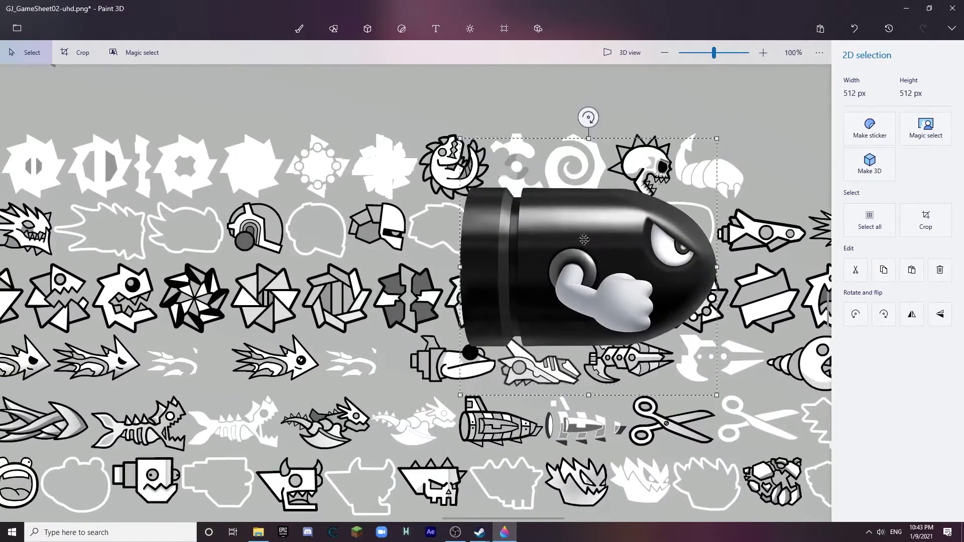
pyautogui.moveTo(631, 183); pyautogui.dragTo(462, 352)
pyautogui.scroll(2, 434, 390)
pyautogui.moveTo(414, 426); pyautogui.dragTo(470, 377)
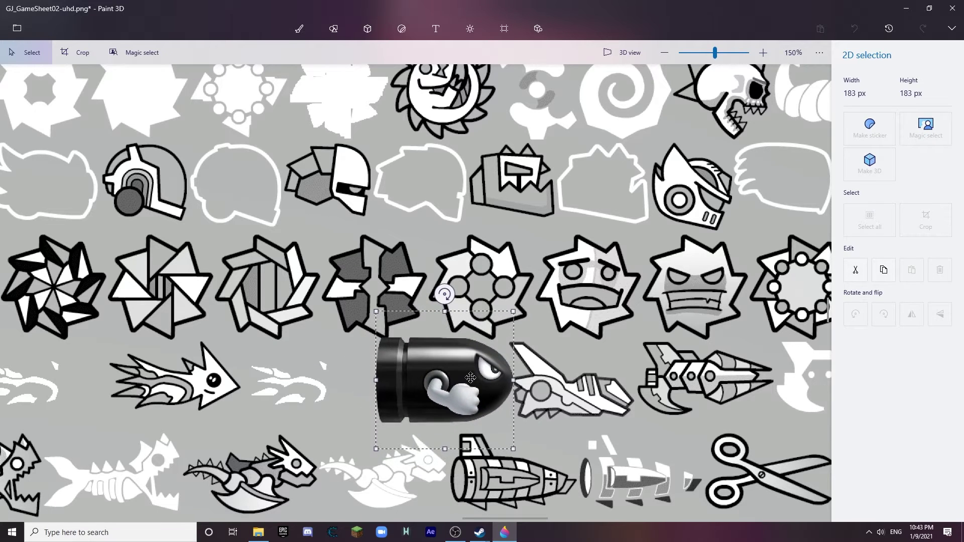
pyautogui.moveTo(513, 311); pyautogui.dragTo(489, 336)
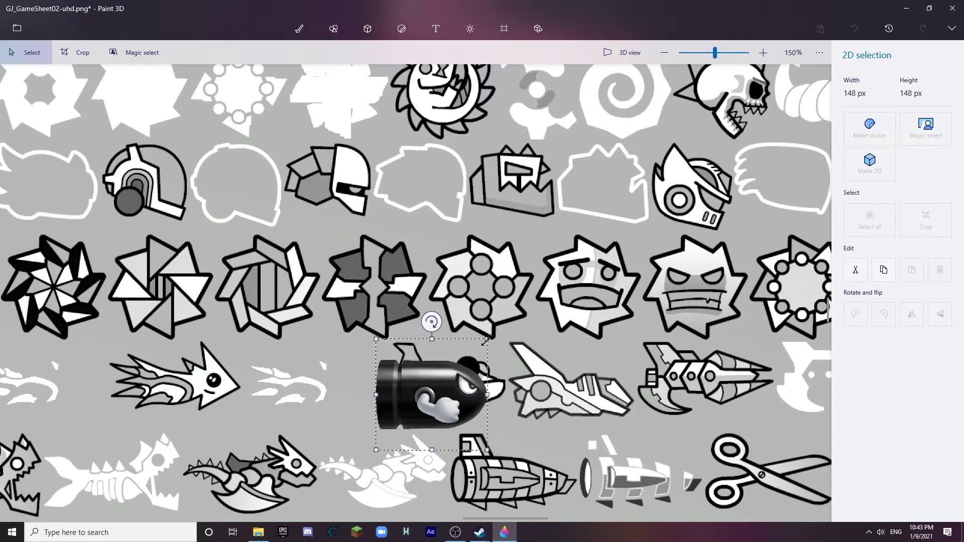
pyautogui.moveTo(460, 371)
pyautogui.mouseDown()
pyautogui.moveTo(467, 358)
pyautogui.moveTo(457, 353)
pyautogui.moveTo(449, 369)
pyautogui.mouseUp()
pyautogui.scroll(-1, 432, 378)
pyautogui.scroll(-4, 393, 403)
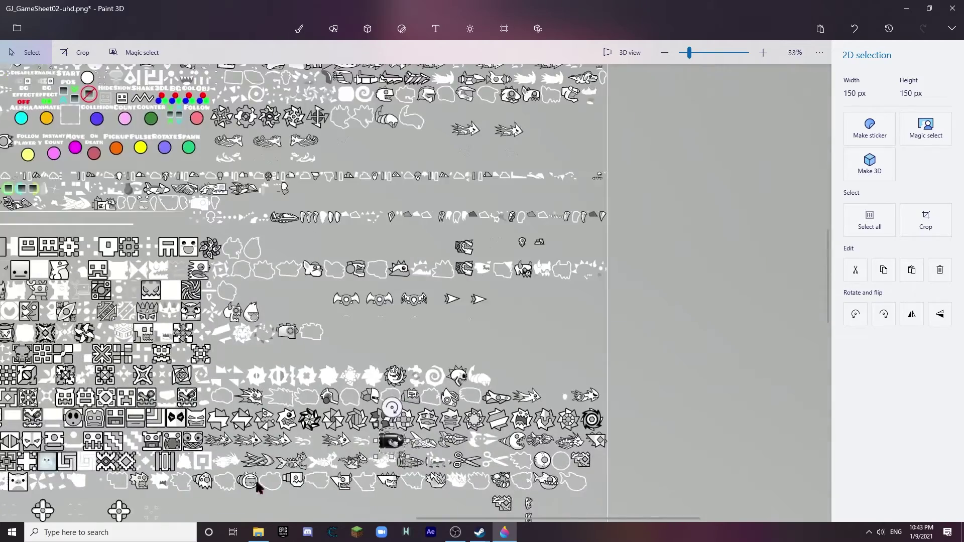
pyautogui.scroll(2, 241, 462)
pyautogui.scroll(1, 226, 452)
# - Fine-tune the bullet's size and slide it into the empty ship-row gap, then deselect
pyautogui.moveTo(610, 406); pyautogui.dragTo(300, 448)
pyautogui.scroll(2, 252, 487)
pyautogui.moveTo(412, 357)
pyautogui.mouseDown()
pyautogui.moveTo(434, 357)
pyautogui.moveTo(419, 372)
pyautogui.mouseUp()
pyautogui.scroll(-1, 375, 442)
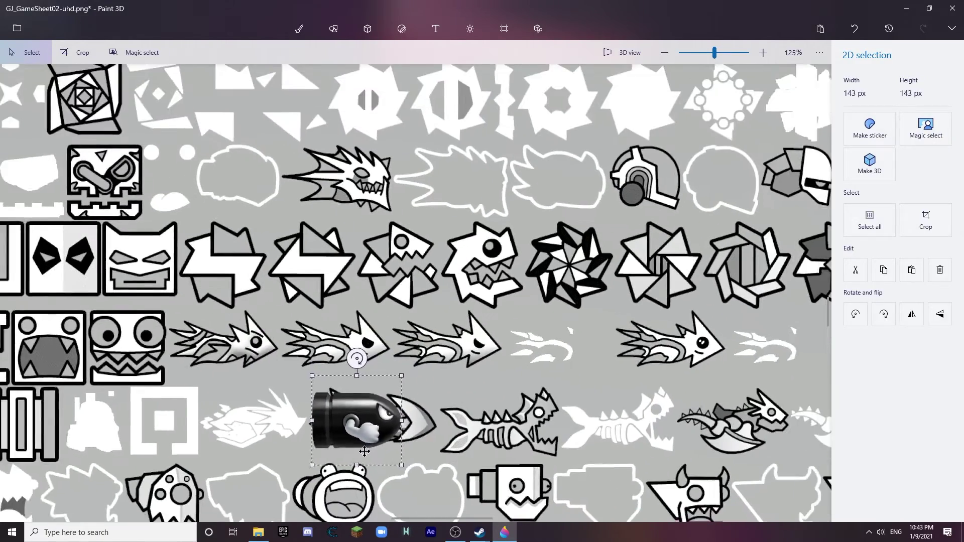
pyautogui.scroll(-4, 365, 451)
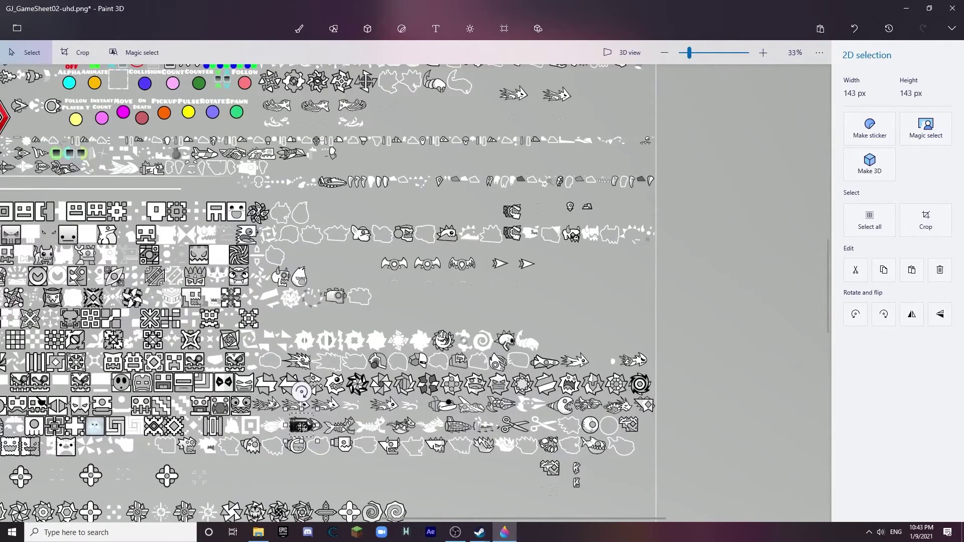
pyautogui.moveTo(302, 426); pyautogui.dragTo(417, 430)
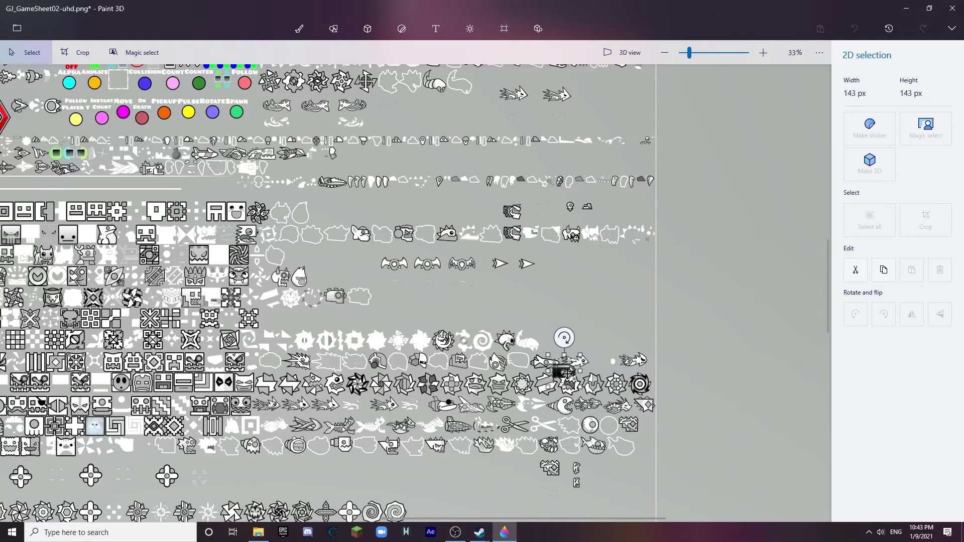
pyautogui.scroll(5, 592, 370)
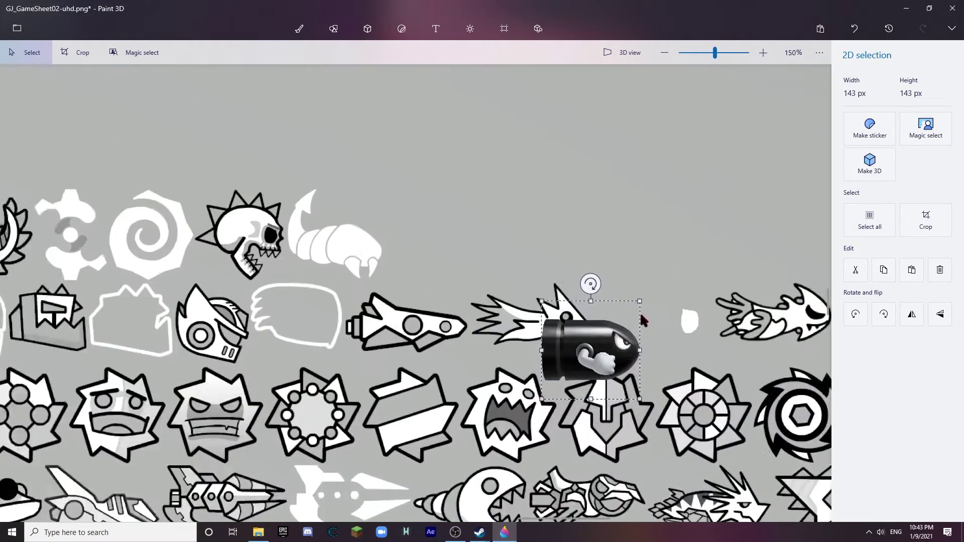
pyautogui.moveTo(554, 342); pyautogui.dragTo(531, 325)
pyautogui.moveTo(563, 370); pyautogui.dragTo(577, 358)
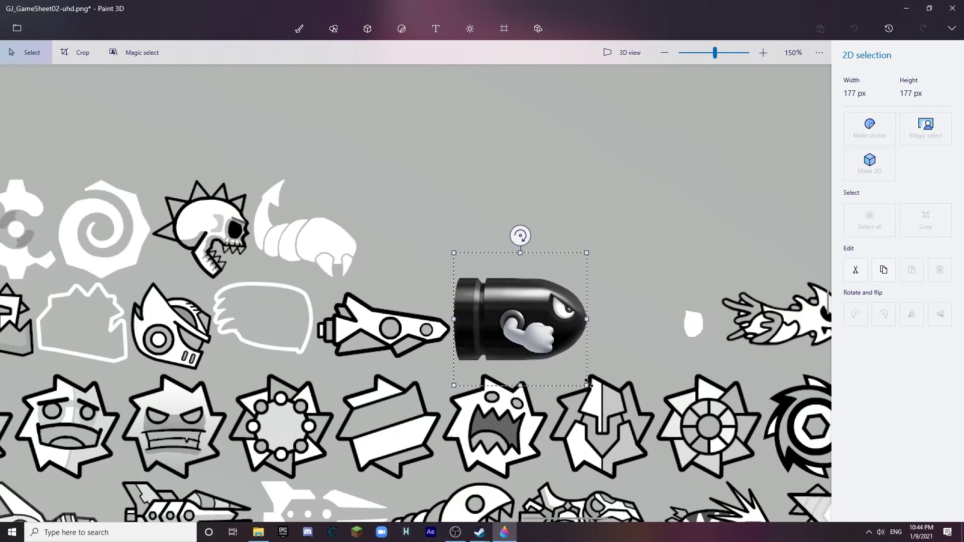
pyautogui.moveTo(562, 345); pyautogui.dragTo(595, 345)
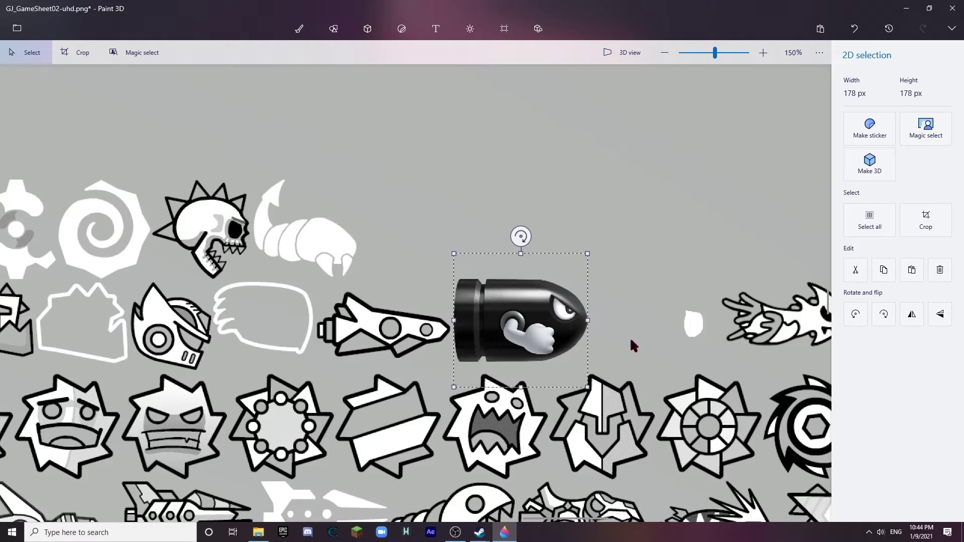
pyautogui.press('Escape')
# - Close Paint 3D, saving the changes to the edited sprite sheet
pyautogui.scroll(-10, 545, 396)
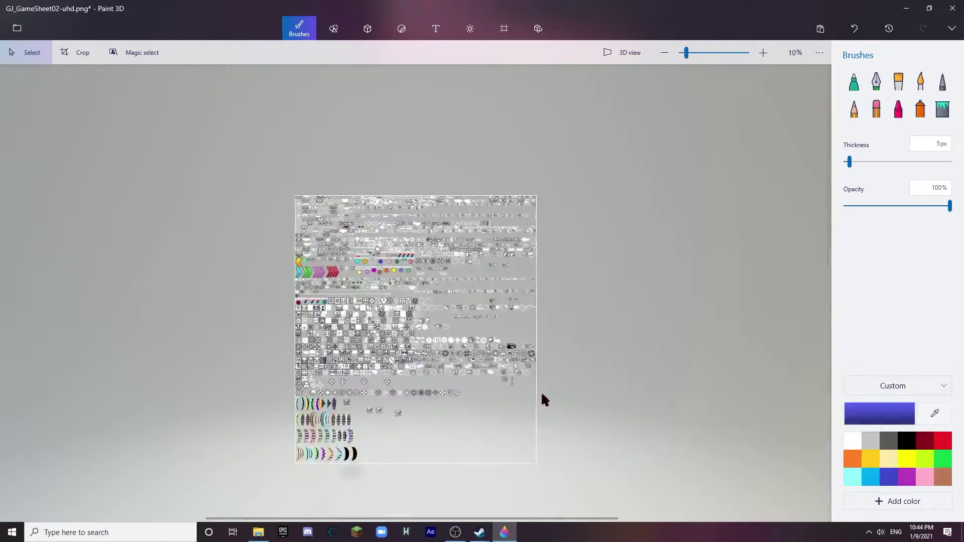
pyautogui.scroll(3, 544, 400)
pyautogui.click(953, 8)
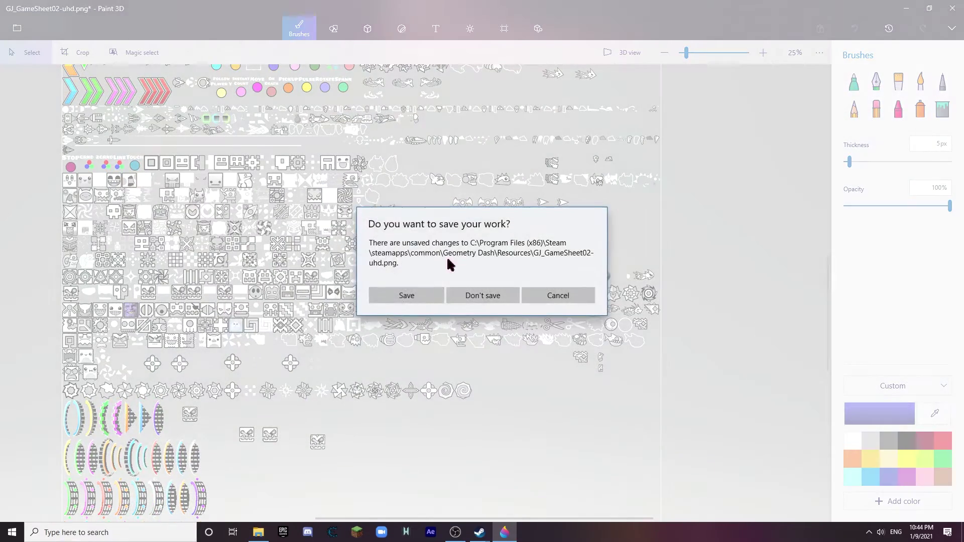
pyautogui.click(421, 297)
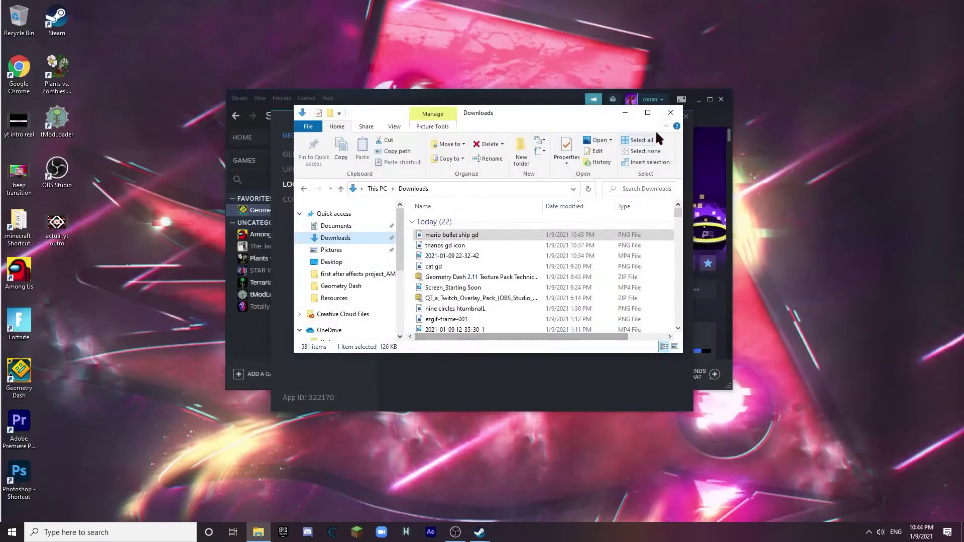
# - Close the Downloads folder and Steam properties windows, then launch Geometry Dash
pyautogui.click(678, 116)
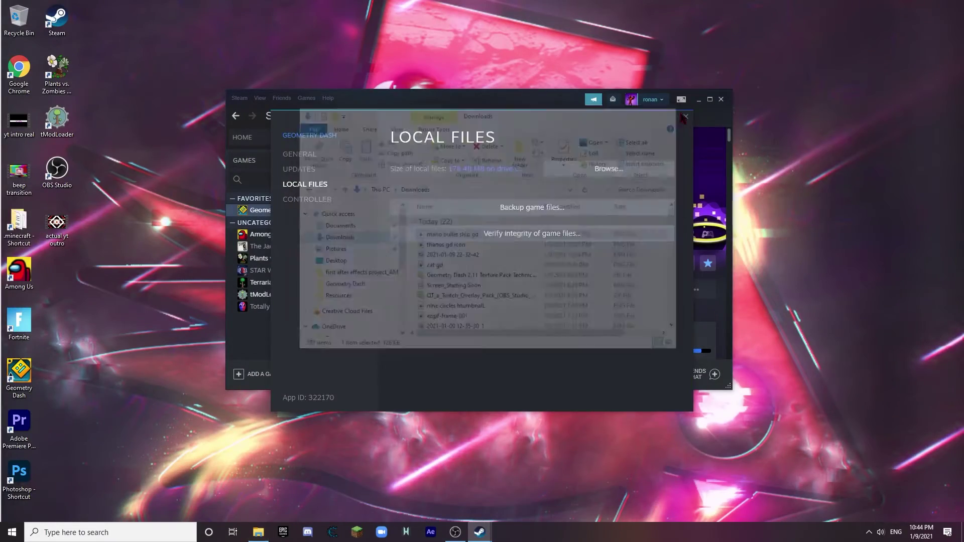
pyautogui.click(686, 117)
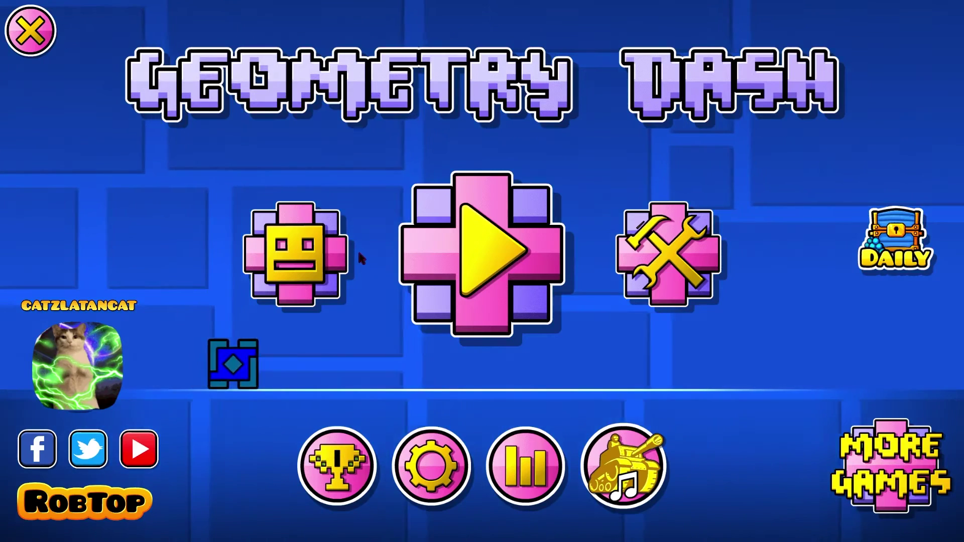
pyautogui.click(354, 250)
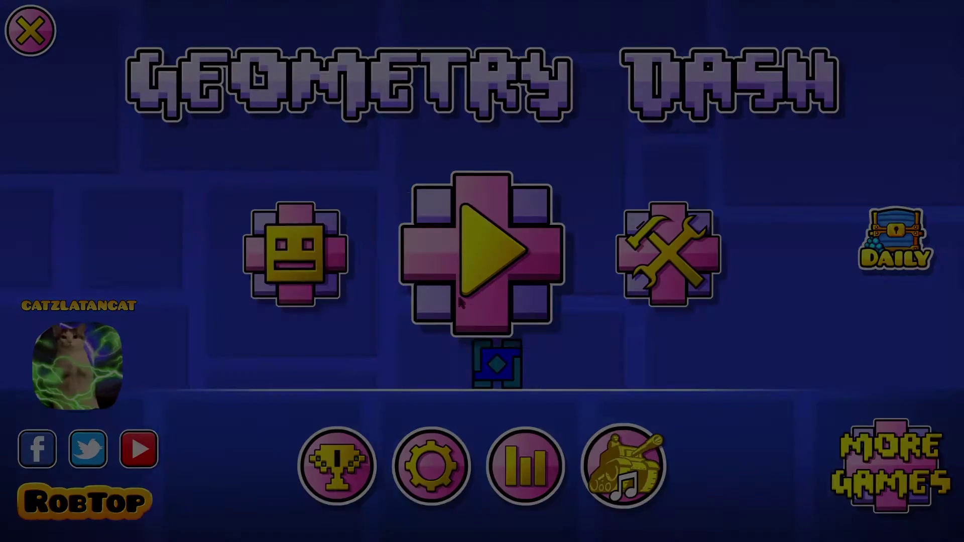
# - Browse the Icon Kit's ship and cube pages to look for the new icons
pyautogui.click(199, 217)
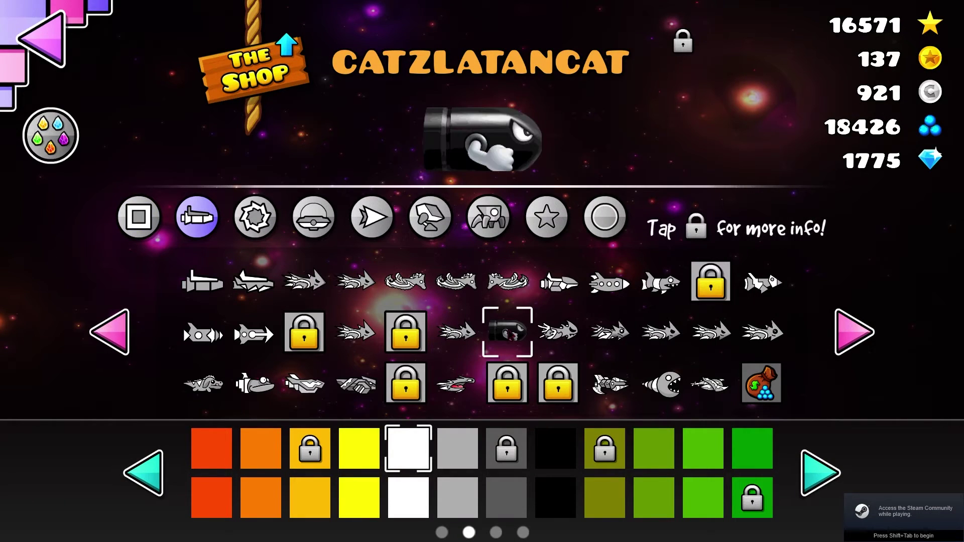
pyautogui.click(139, 218)
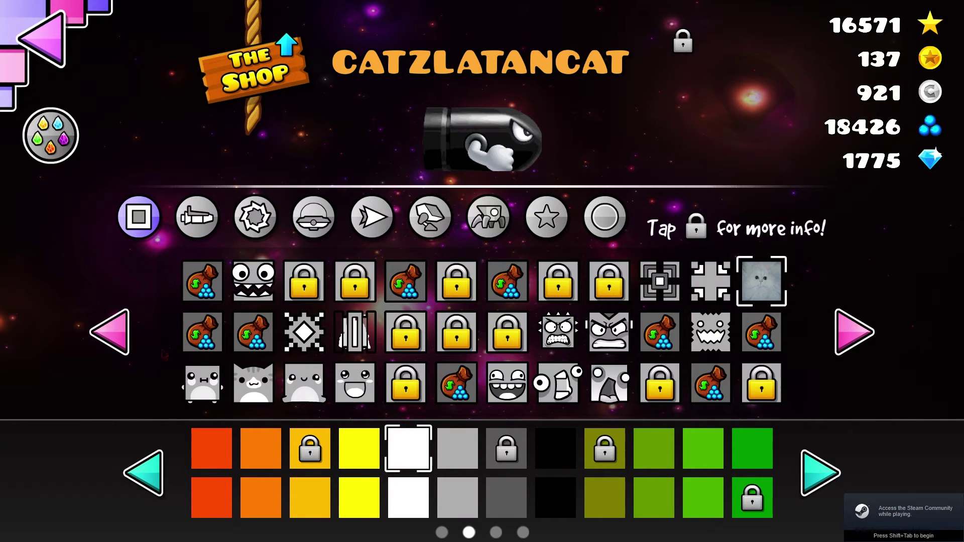
pyautogui.click(106, 329)
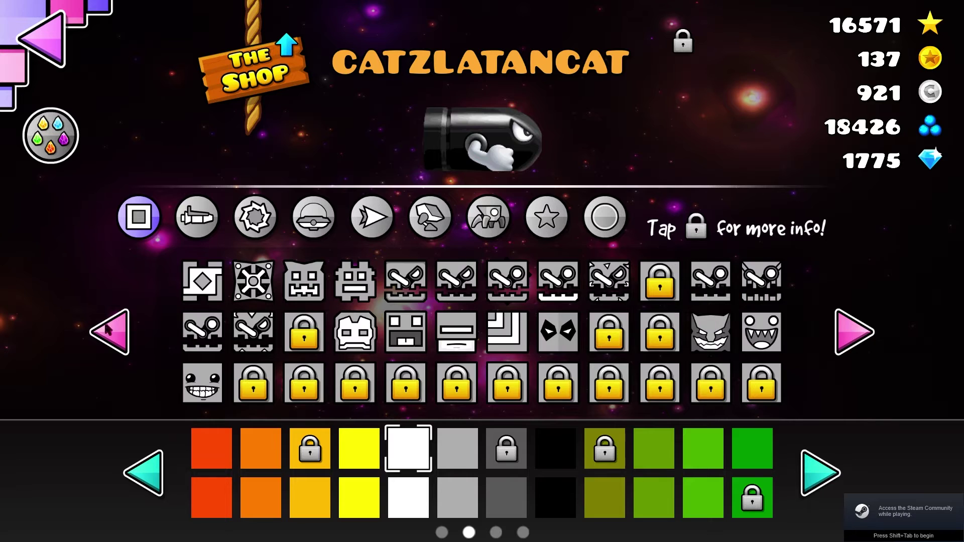
pyautogui.click(856, 332)
pyautogui.click(856, 332)
pyautogui.click(856, 333)
pyautogui.click(856, 332)
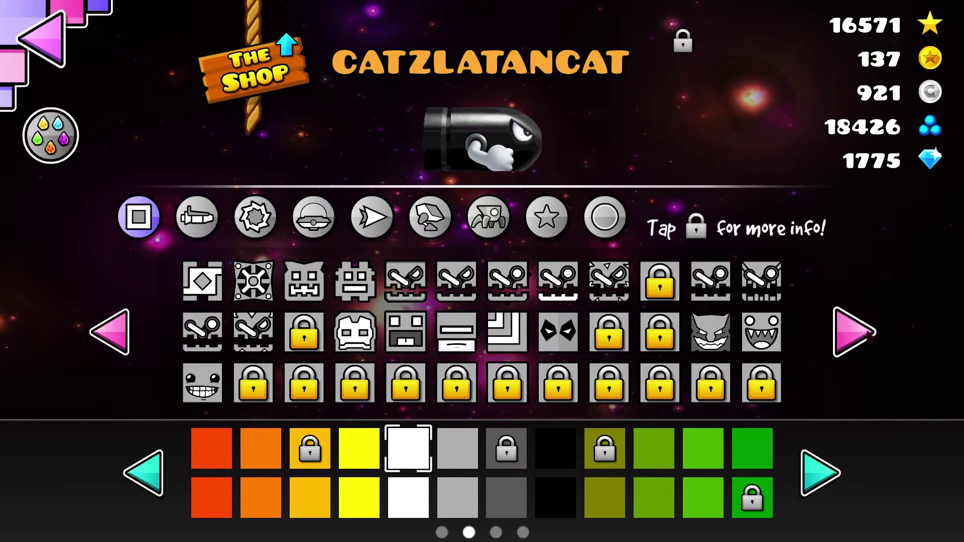
pyautogui.click(856, 332)
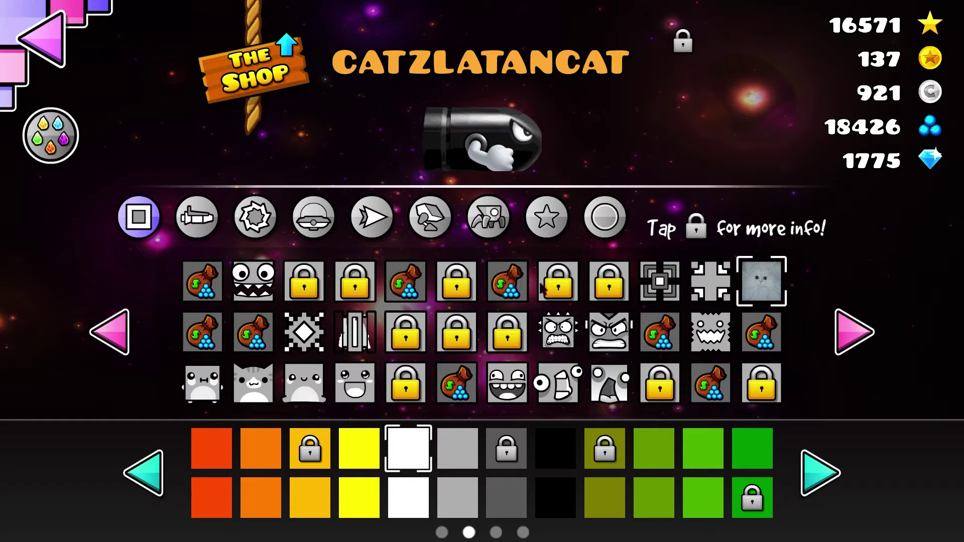
pyautogui.click(854, 332)
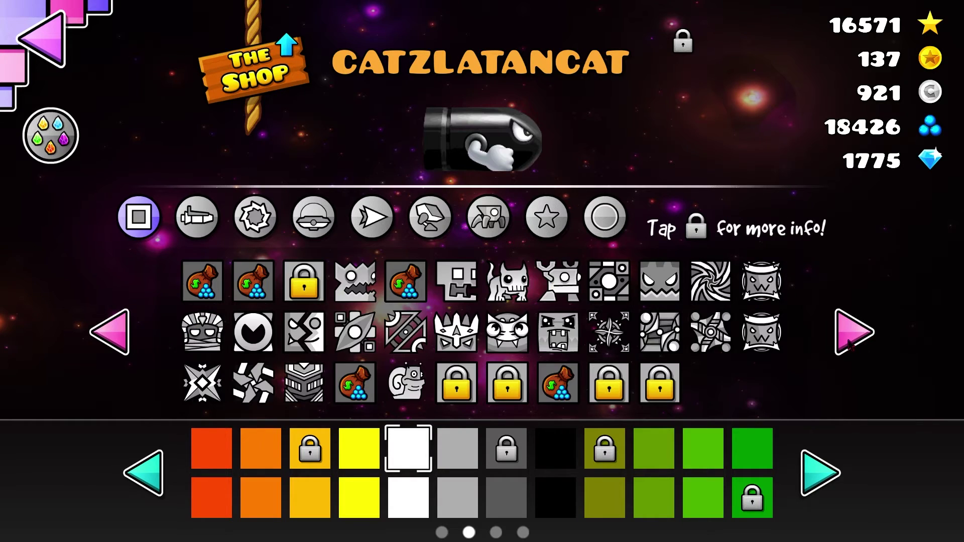
pyautogui.press('Escape')
# - Redeem a code in The Vault under Settings to unlock the Thanos cube
pyautogui.click(432, 462)
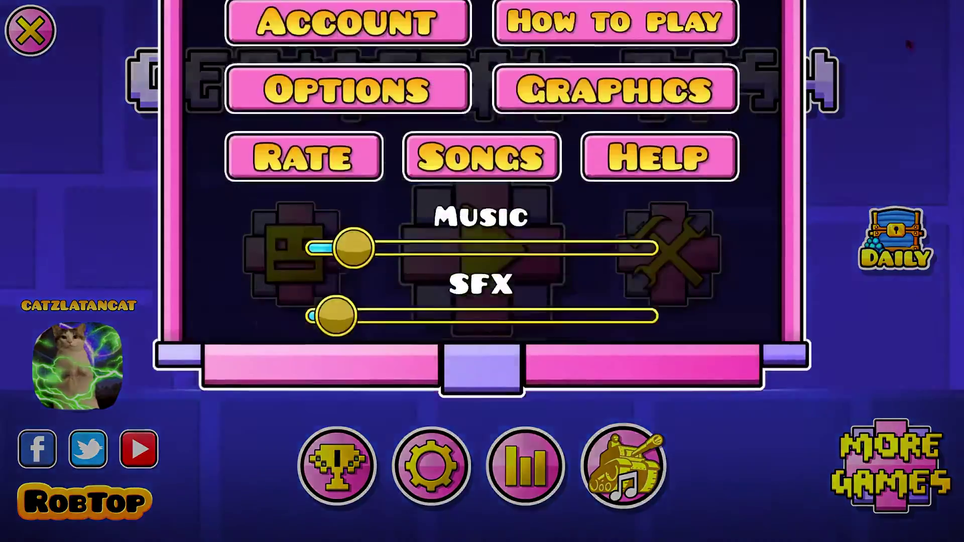
pyautogui.click(918, 52)
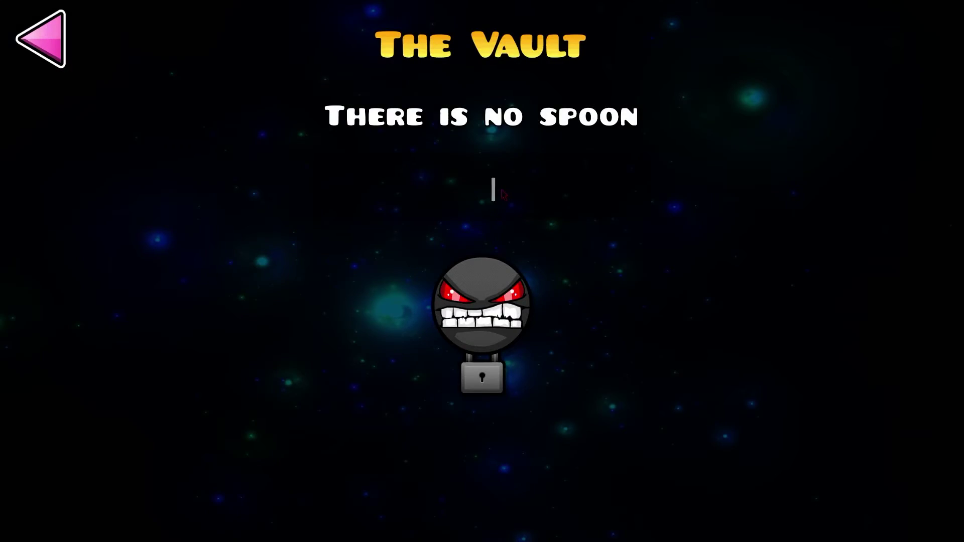
pyautogui.click(516, 326)
pyautogui.press('Escape')
# - Equip the newly unlocked Thanos cube in the Icon Kit, check the ships, and exit
pyautogui.click(286, 262)
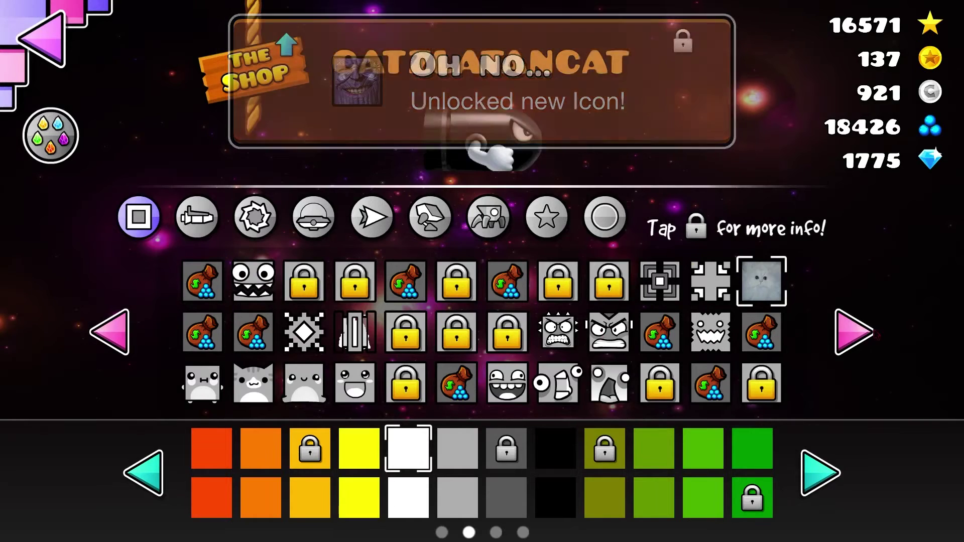
pyautogui.click(857, 333)
pyautogui.click(859, 338)
pyautogui.click(860, 339)
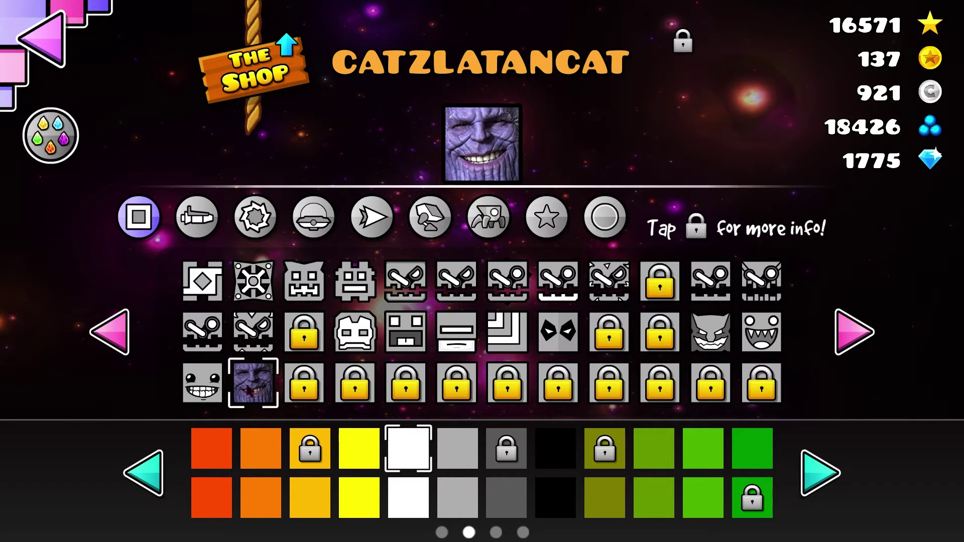
pyautogui.click(197, 216)
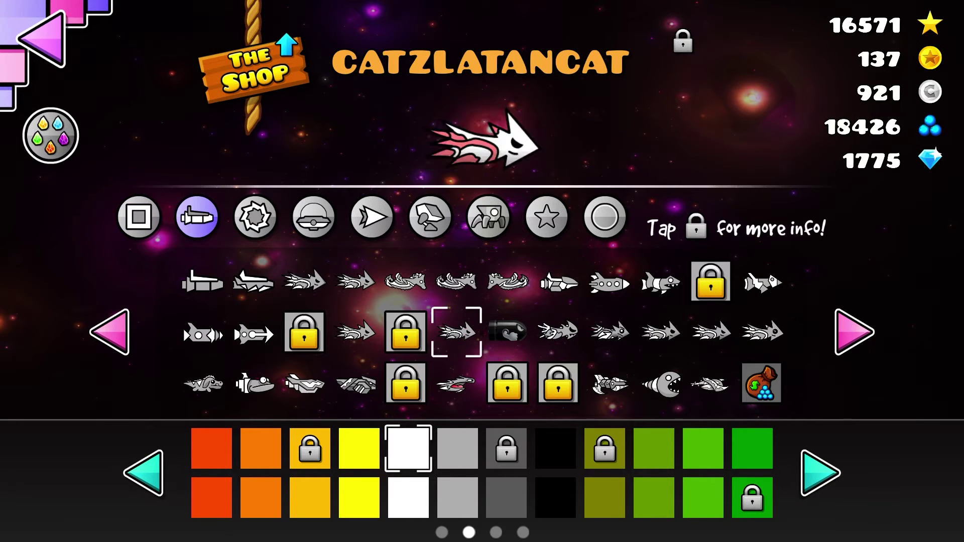
pyautogui.press('Escape')
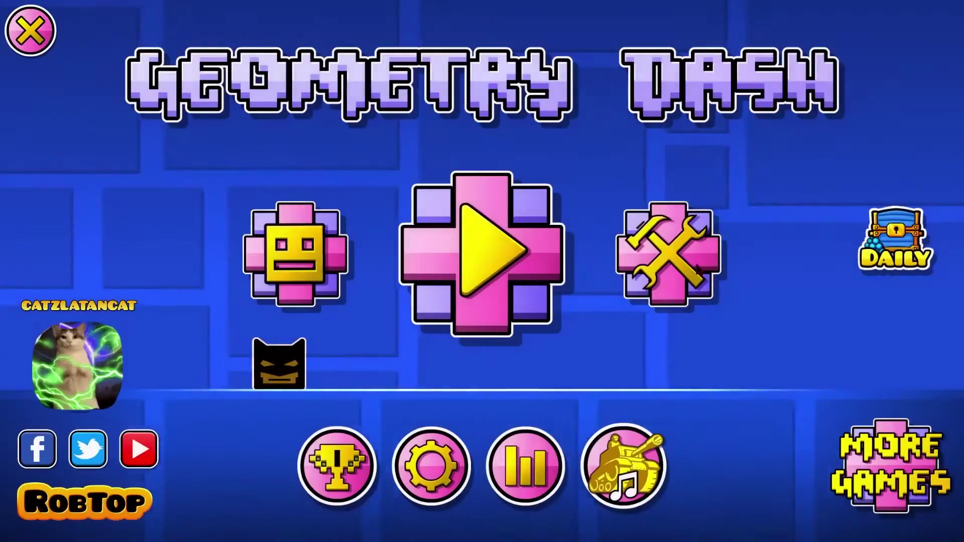
pyautogui.click(665, 255)
pyautogui.click(334, 123)
pyautogui.click(361, 146)
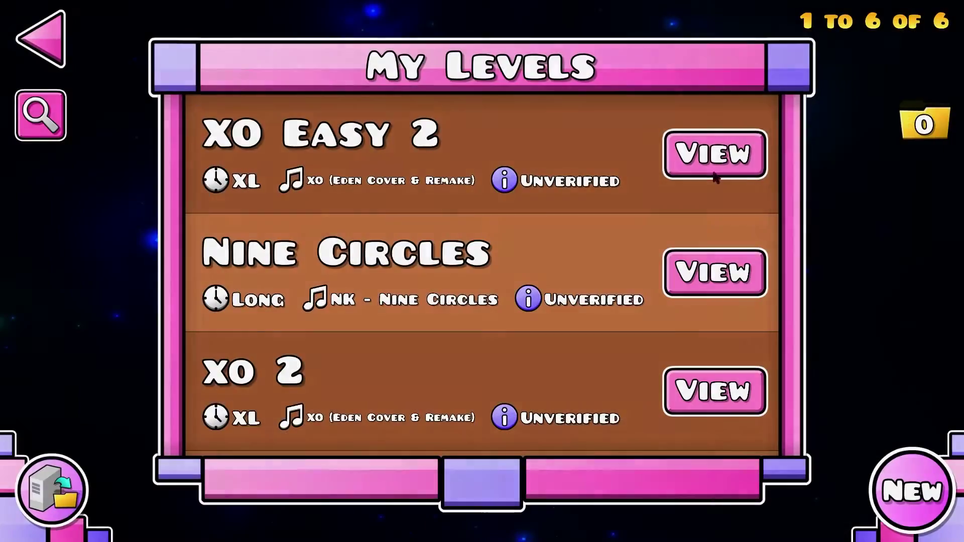
pyautogui.click(714, 154)
pyautogui.press('Escape')
pyautogui.click(714, 281)
pyautogui.press('Escape')
pyautogui.scroll(-5, 562, 335)
pyautogui.moveTo(562, 358); pyautogui.dragTo(570, 275)
pyautogui.click(688, 394)
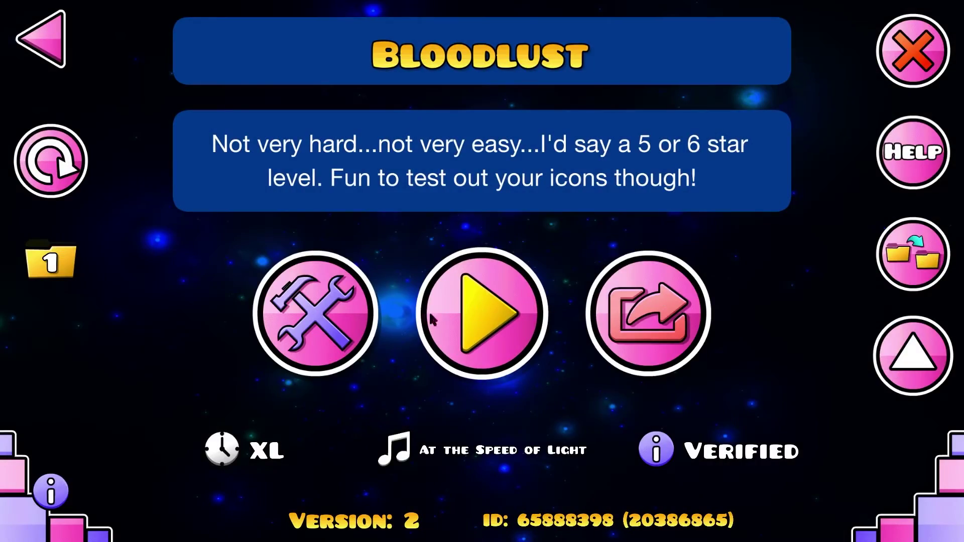
pyautogui.click(482, 313)
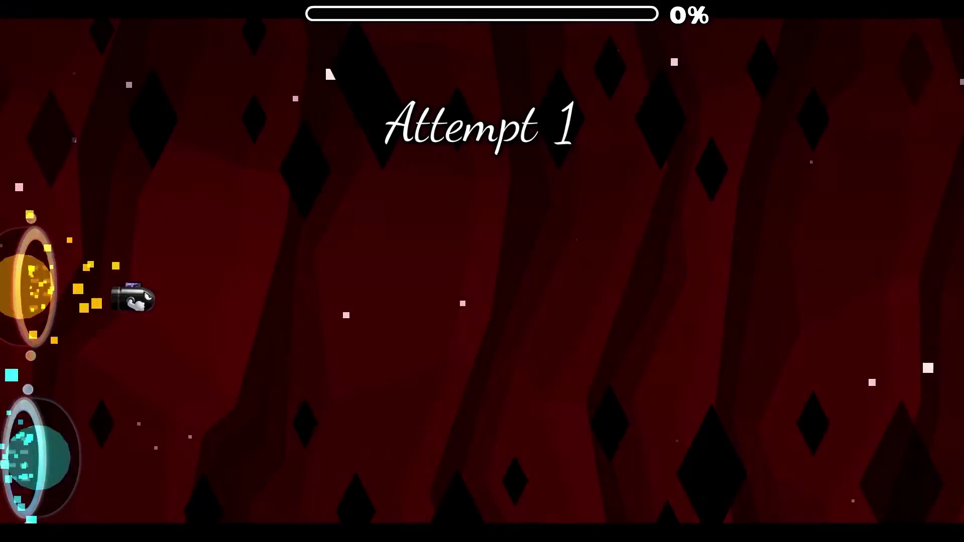
pyautogui.press('space')
pyautogui.press('space')
pyautogui.press('space')
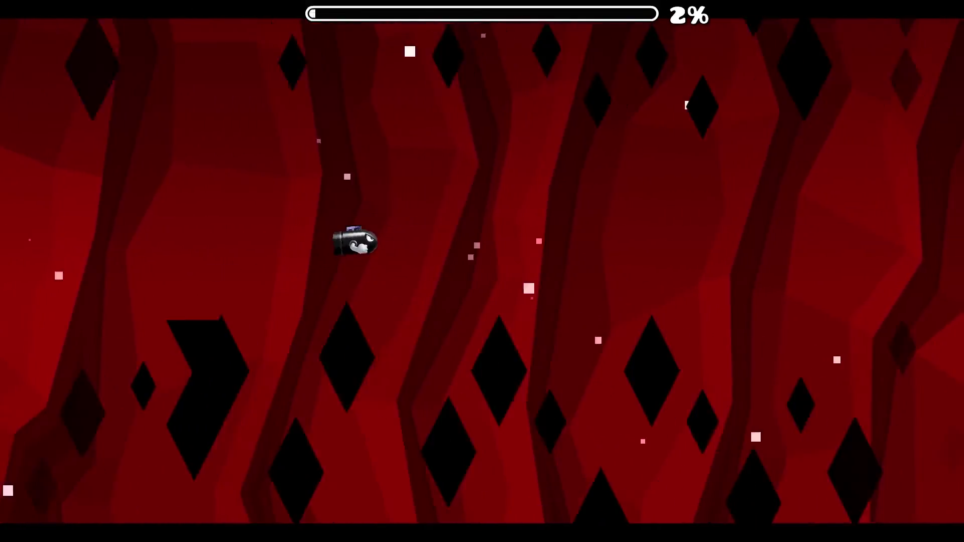
pyautogui.press('space')
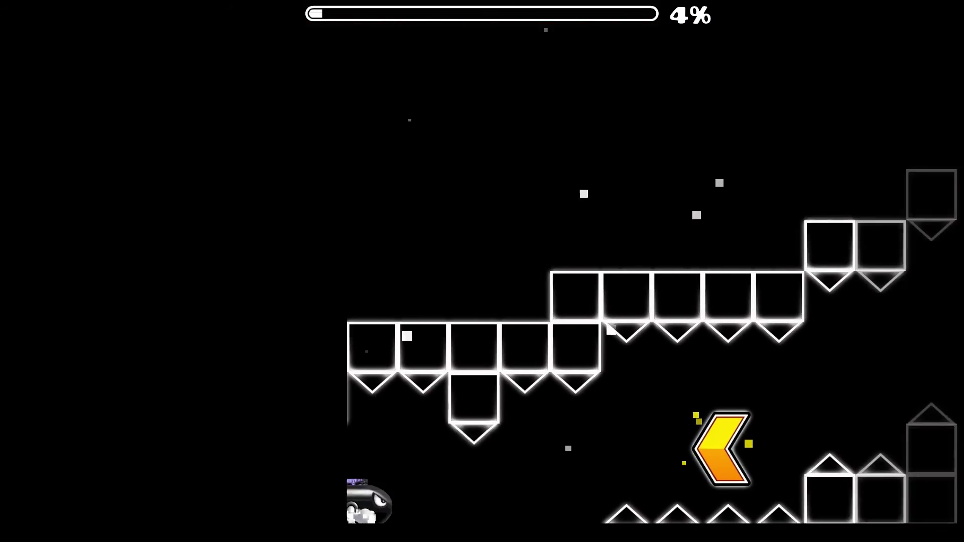
pyautogui.press('space')
pyautogui.press('space')
pyautogui.press('space')
pyautogui.press('space')
pyautogui.press('space')
pyautogui.press('space')
pyautogui.press('space')
pyautogui.press('space')
pyautogui.press('space')
pyautogui.press('space')
pyautogui.press('space')
pyautogui.press('space')
pyautogui.press('space')
pyautogui.press('space')
pyautogui.press('space')
pyautogui.press('space')
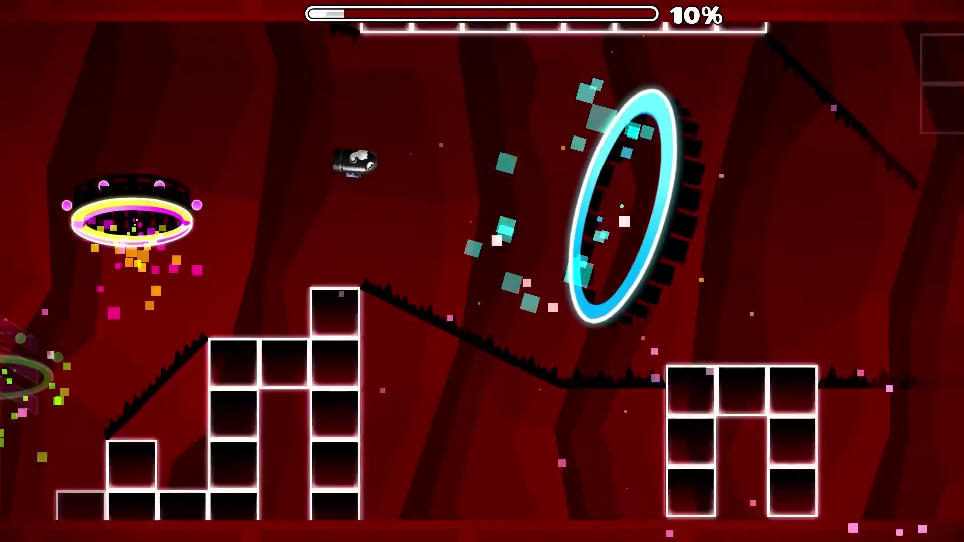
pyautogui.press('Escape')
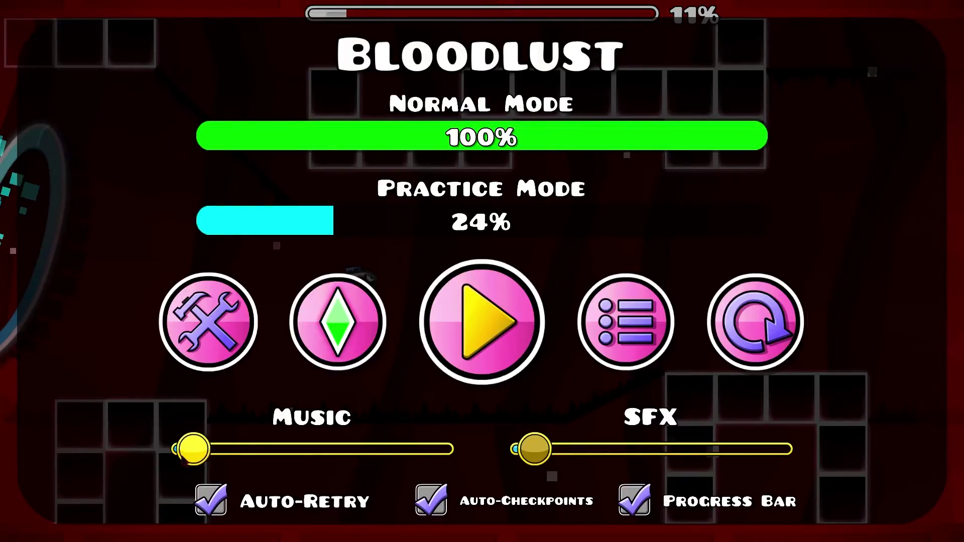
pyautogui.click(454, 342)
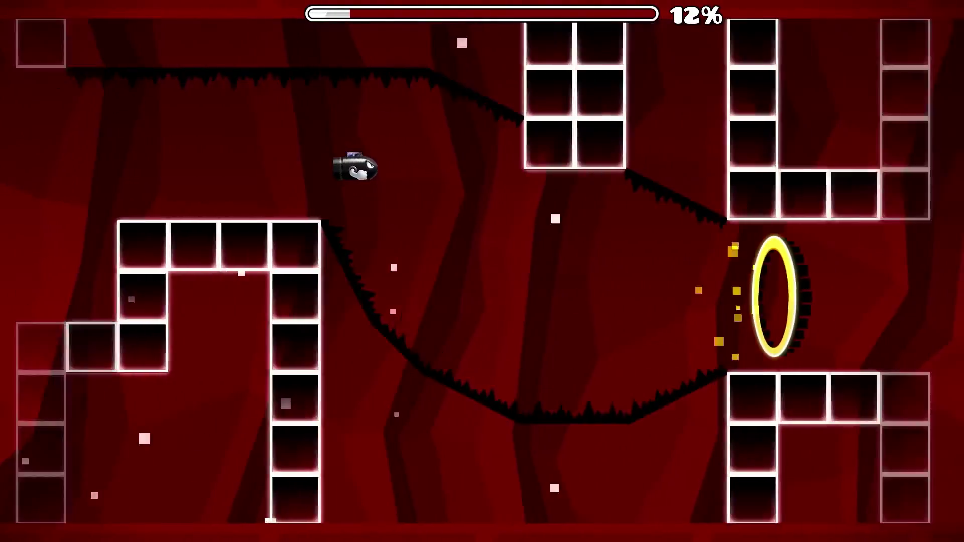
pyautogui.press('space')
pyautogui.press('space')
pyautogui.press('space')
pyautogui.press('space')
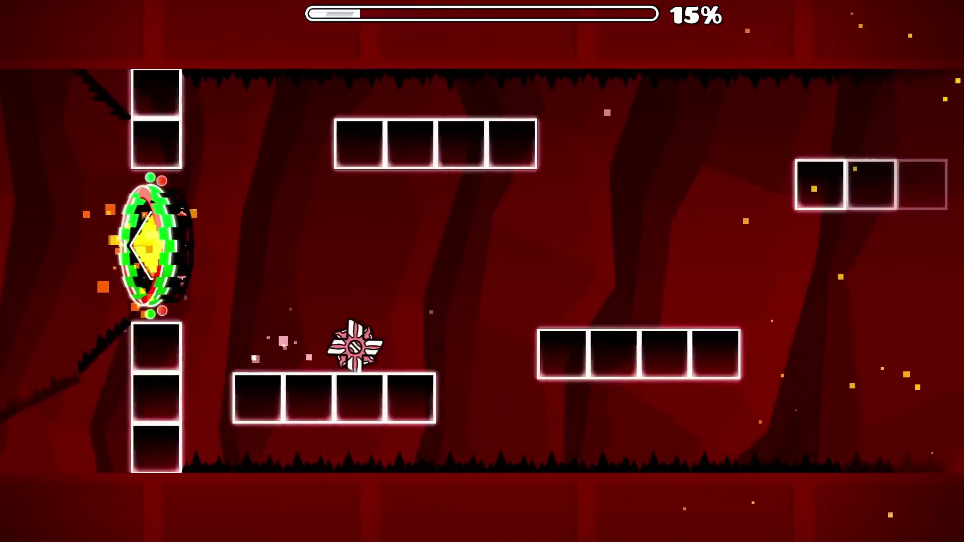
pyautogui.press('space')
pyautogui.press('space')
pyautogui.press('space')
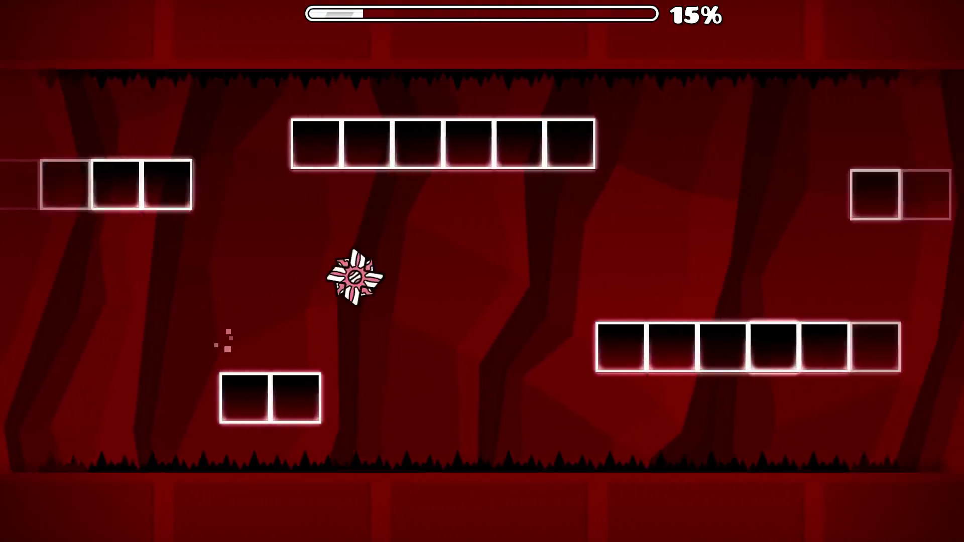
pyautogui.press('space')
pyautogui.press('space')
pyautogui.press('space')
pyautogui.press('space')
pyautogui.press('space')
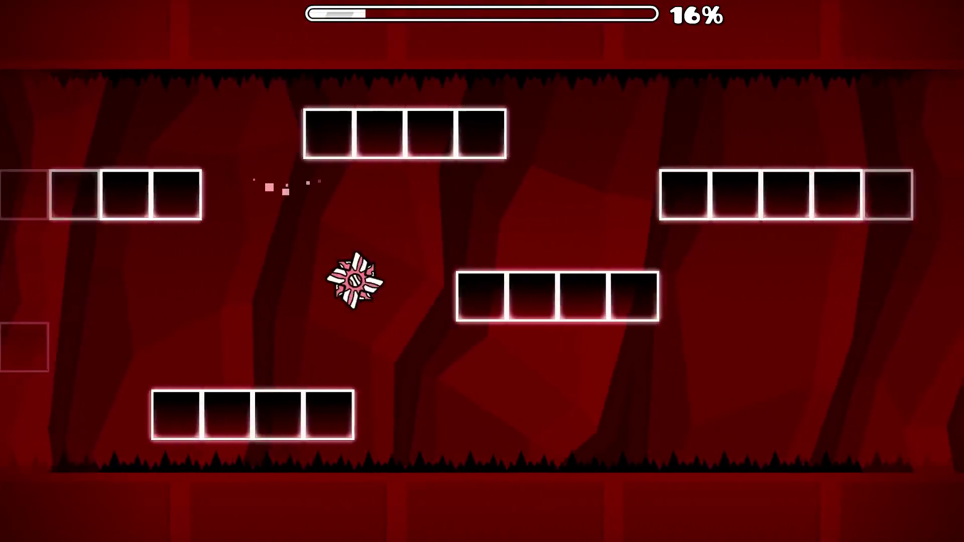
pyautogui.press('Escape')
pyautogui.press('Escape')
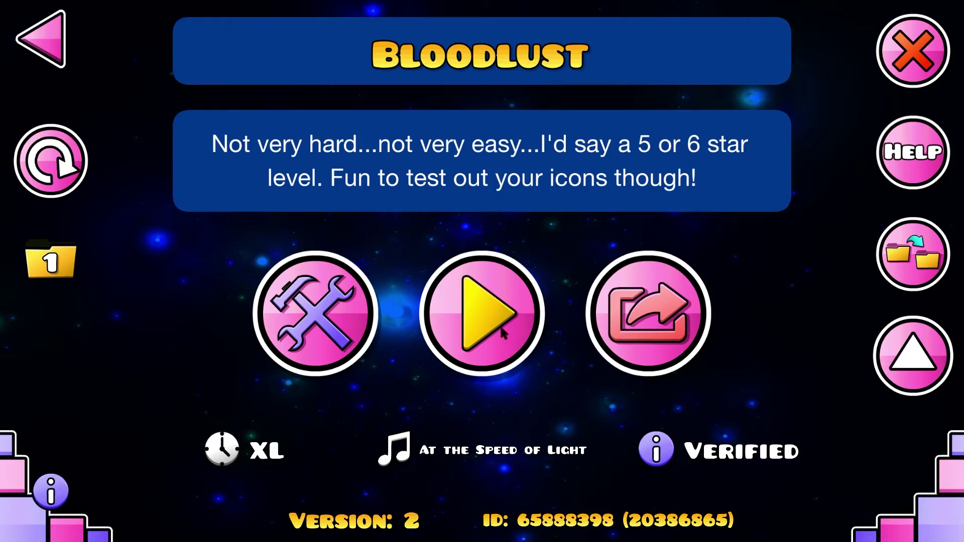
pyautogui.press('Escape')
pyautogui.press('Escape')
pyautogui.click(236, 271)
pyautogui.press('Escape')
pyautogui.press('Escape')
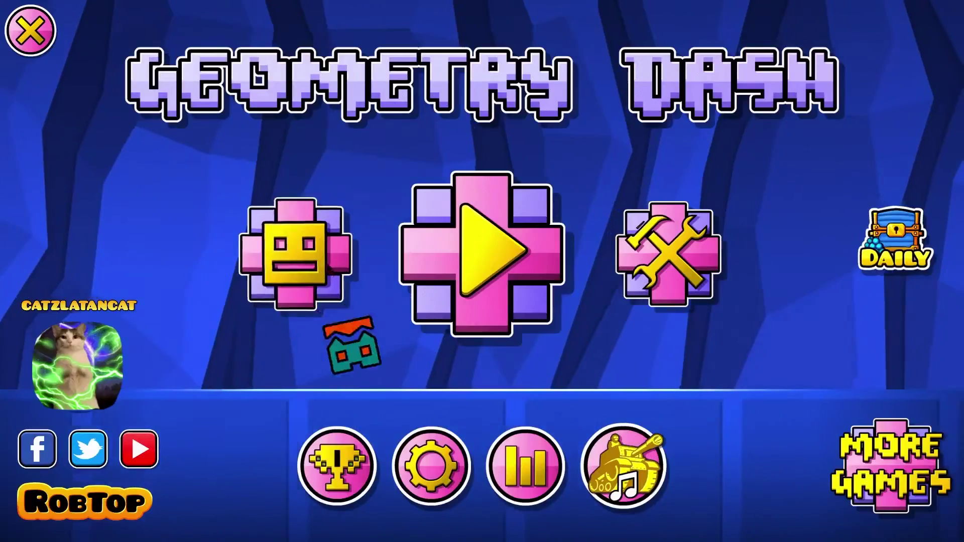